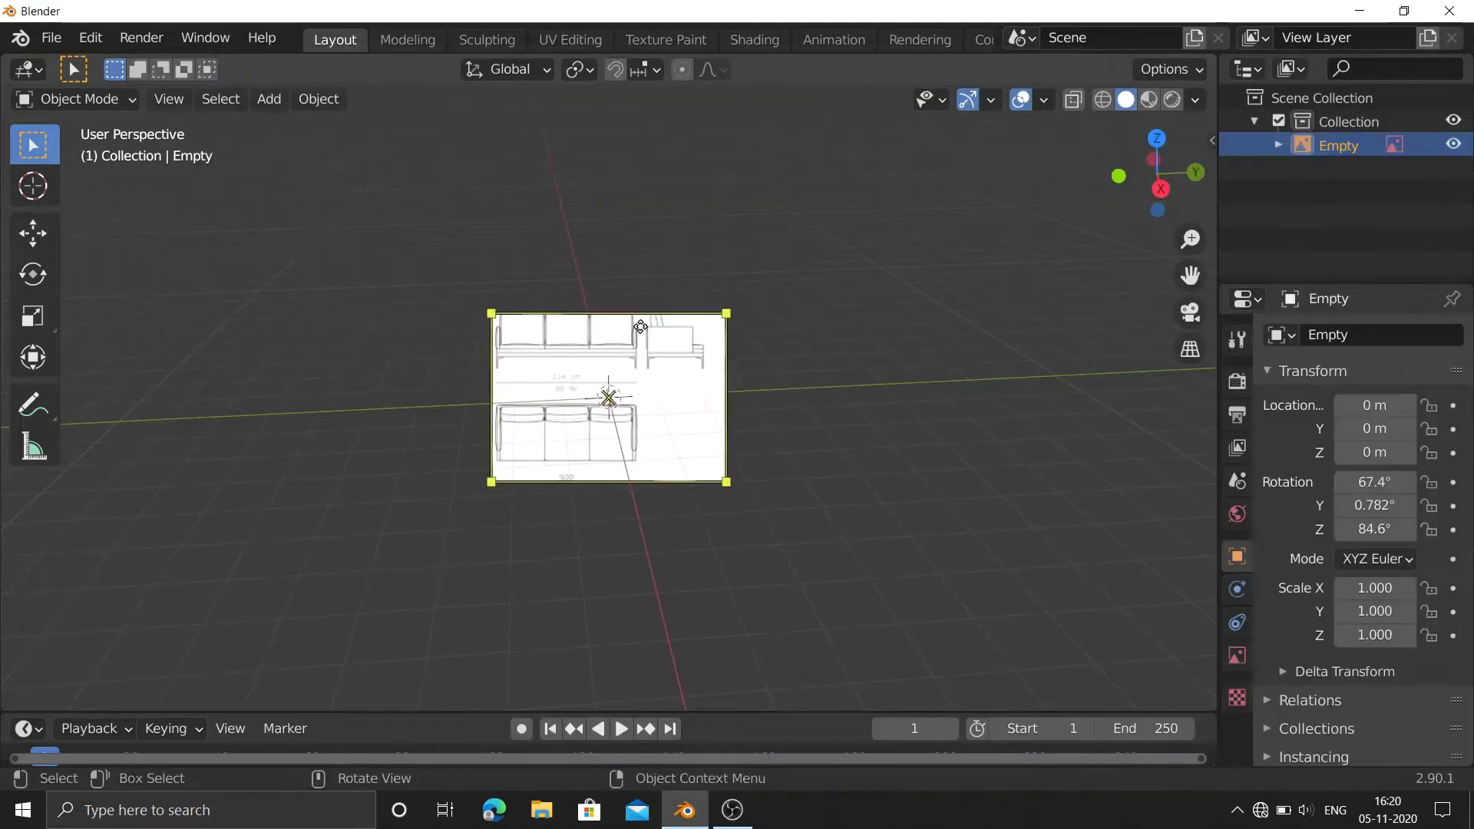
Clear the reference image's rotation and rotate it 90° on X so it stands upright.
key(alt+r)
drag(1174, 207, 1139, 210)
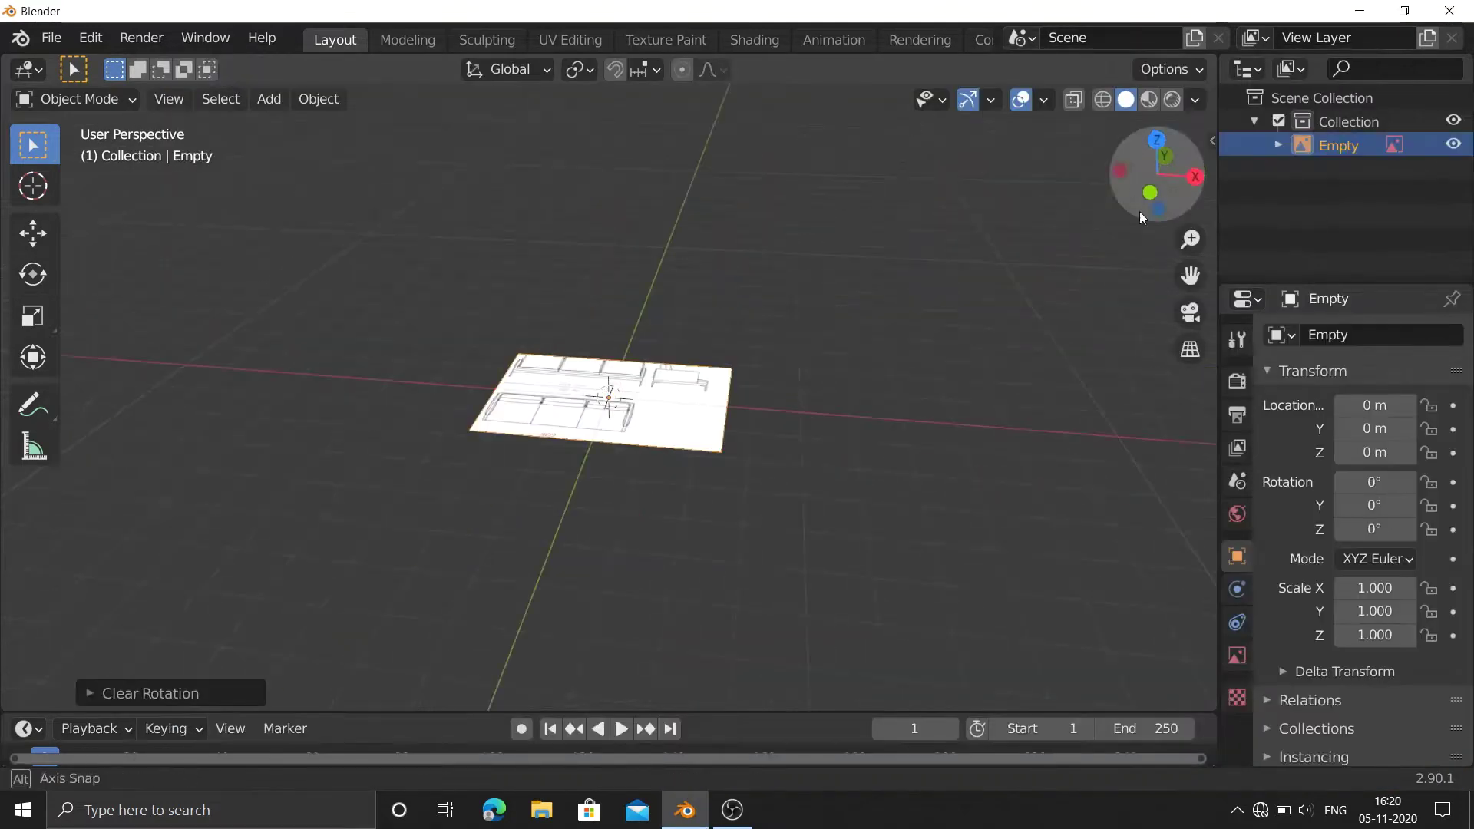
key(r)
Raise the image along Z, and duplicate it with the copy turned 90° about Z.
key(shift+d)
key(z)
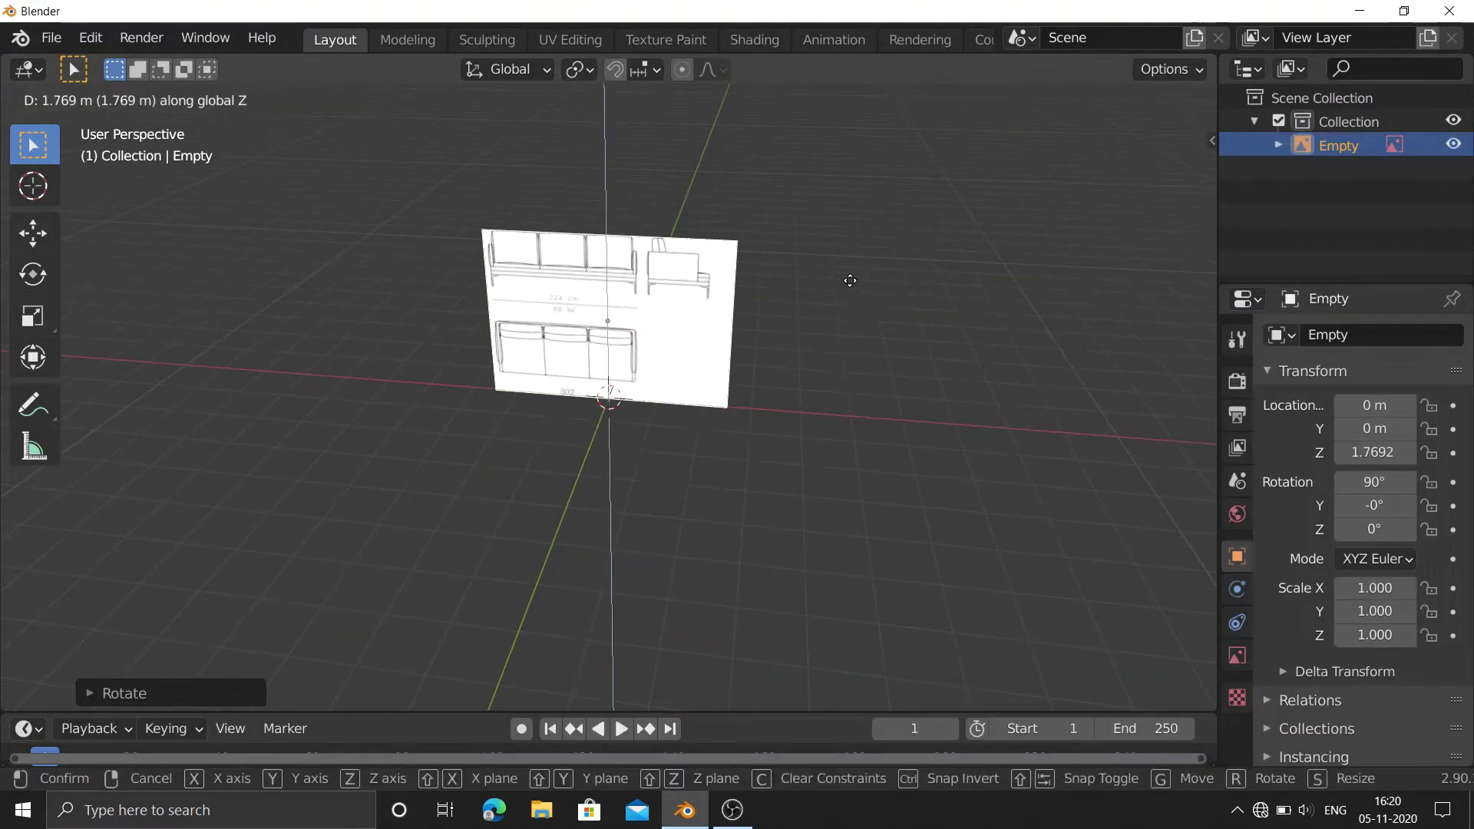
click(844, 276)
text(rz90)
click(548, 305)
Add a cube at the origin and shrink it down.
key(shift+a)
key(s)
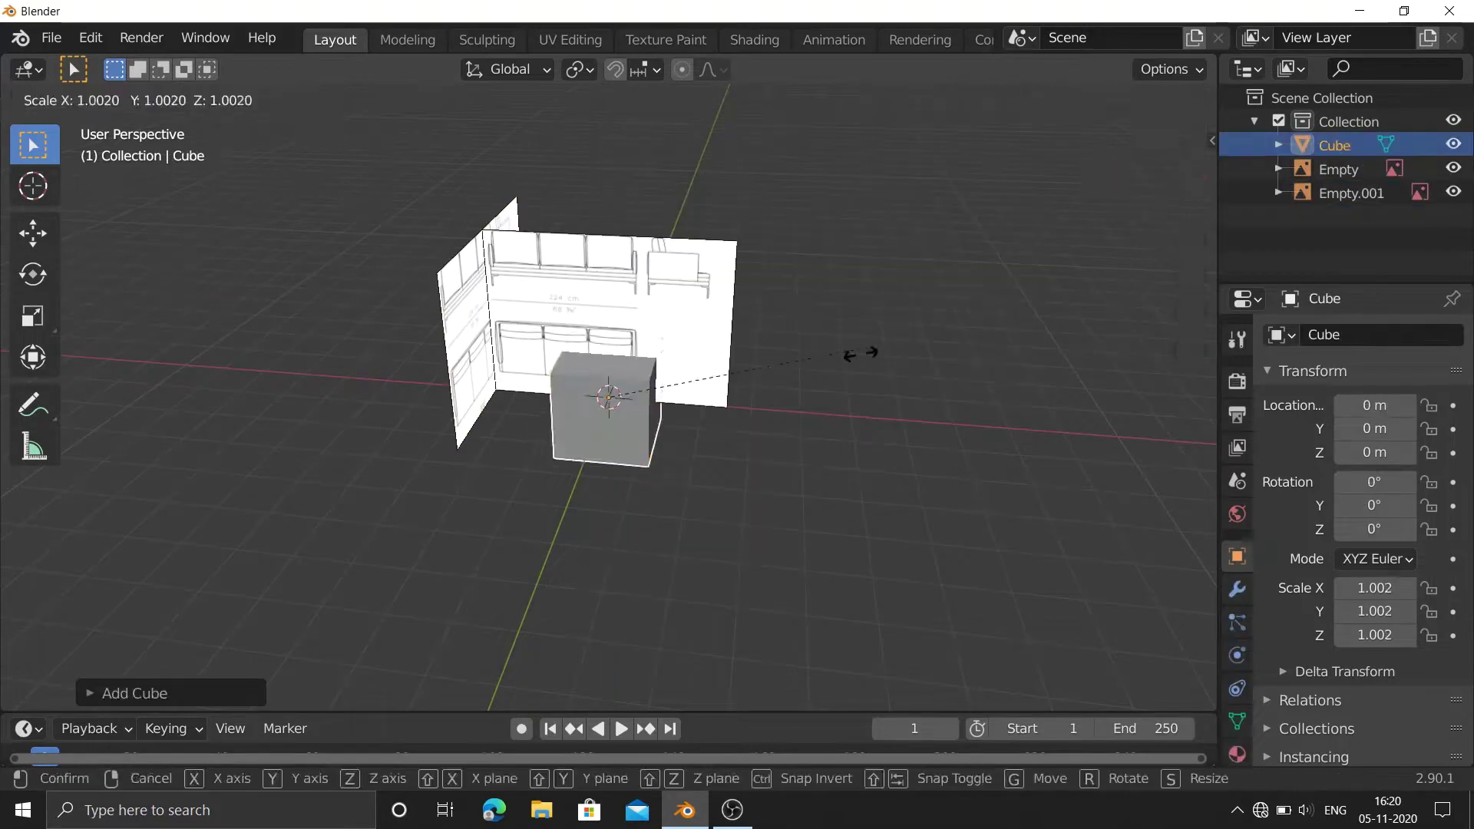
key(g)
click(1058, 219)
click(643, 378)
middle_drag(1070, 214, 889, 296)
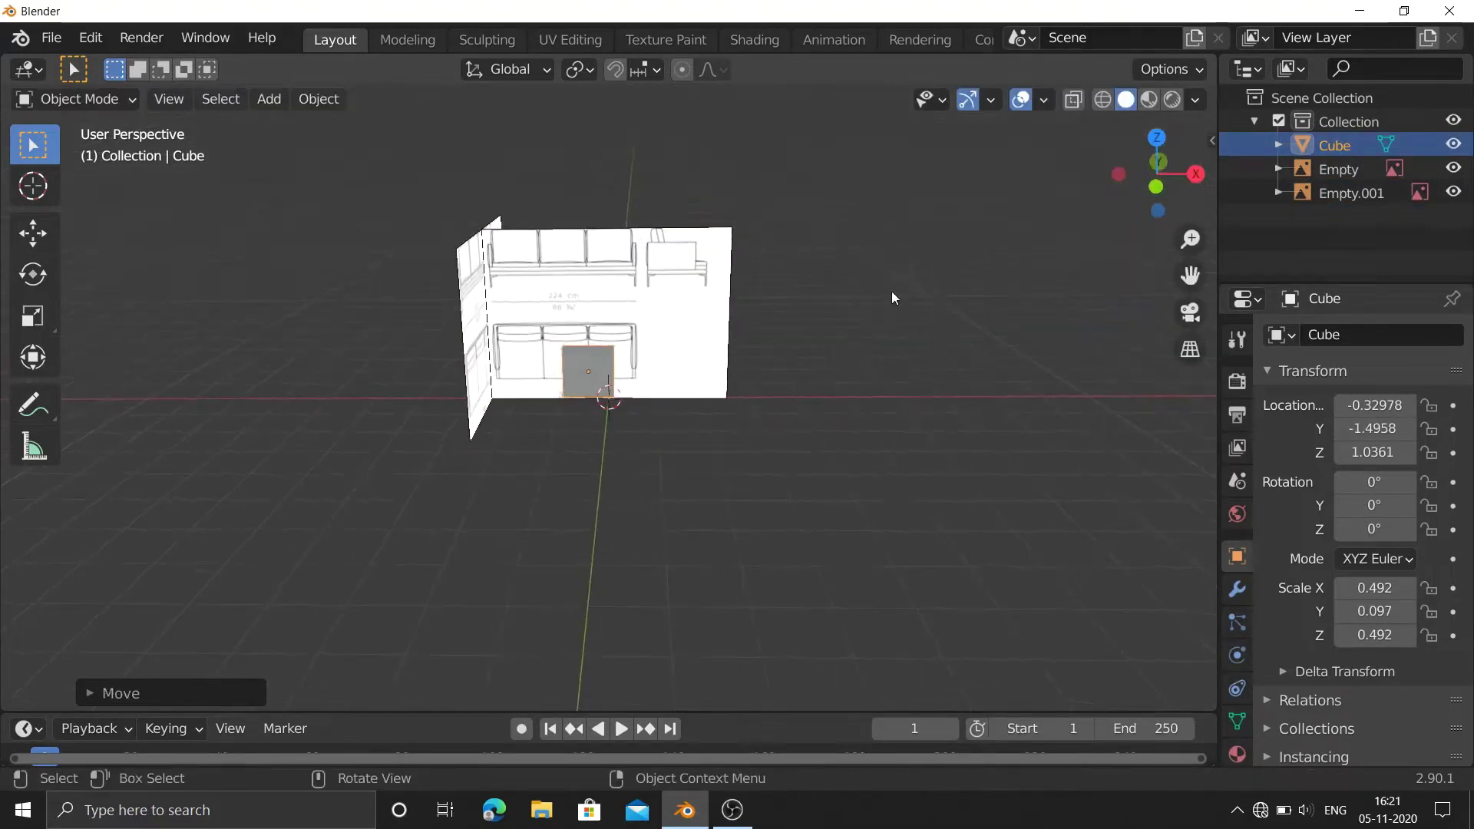
Flatten the cube into a thin slab on the front-view seat line, 2.24 m wide.
key(s)
key(y)
key(z)
click(587, 371)
scroll(602, 379, up, 3)
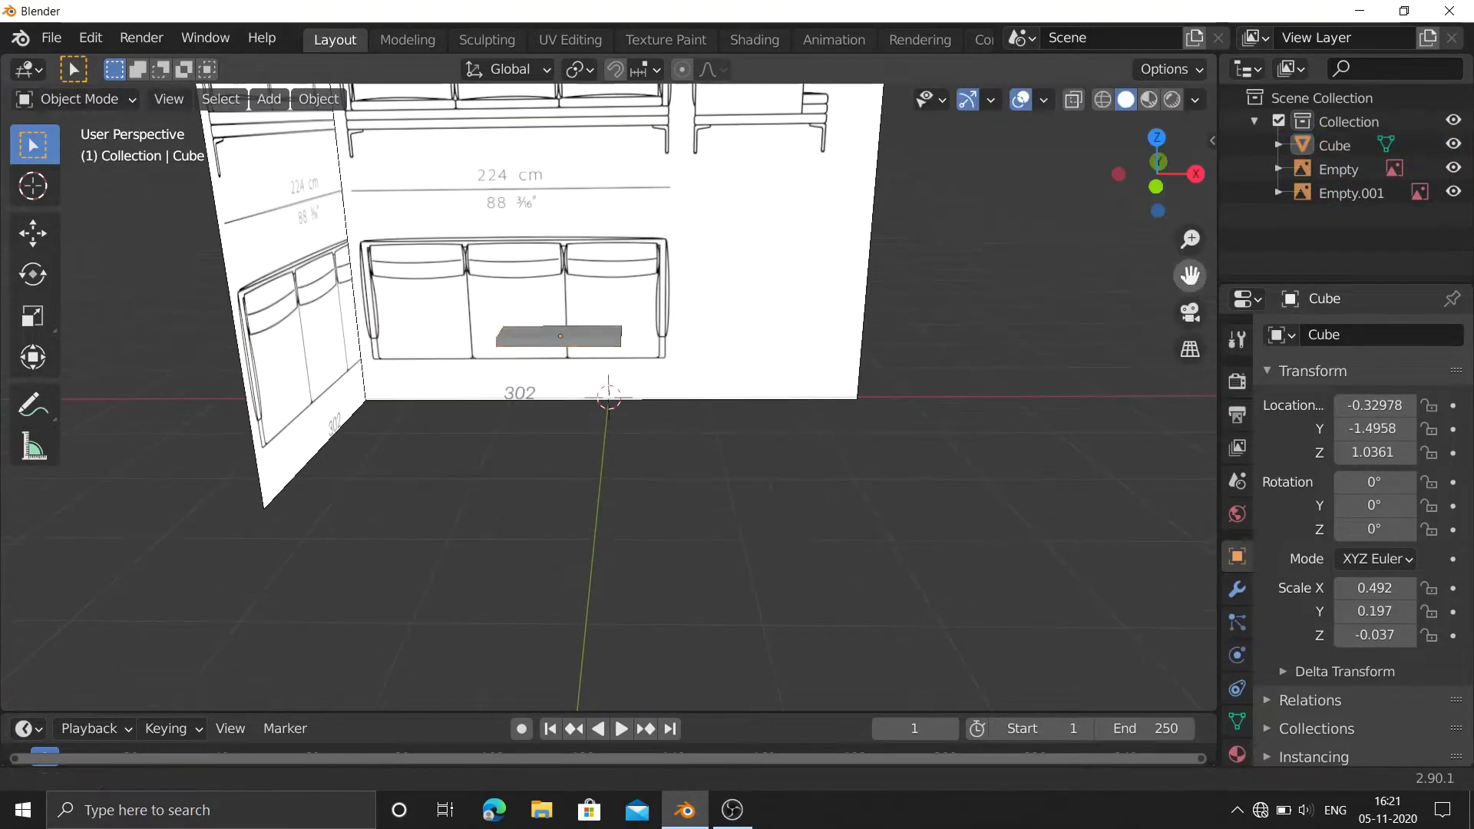
key(KP_1)
key(g)
click(666, 238)
key(n)
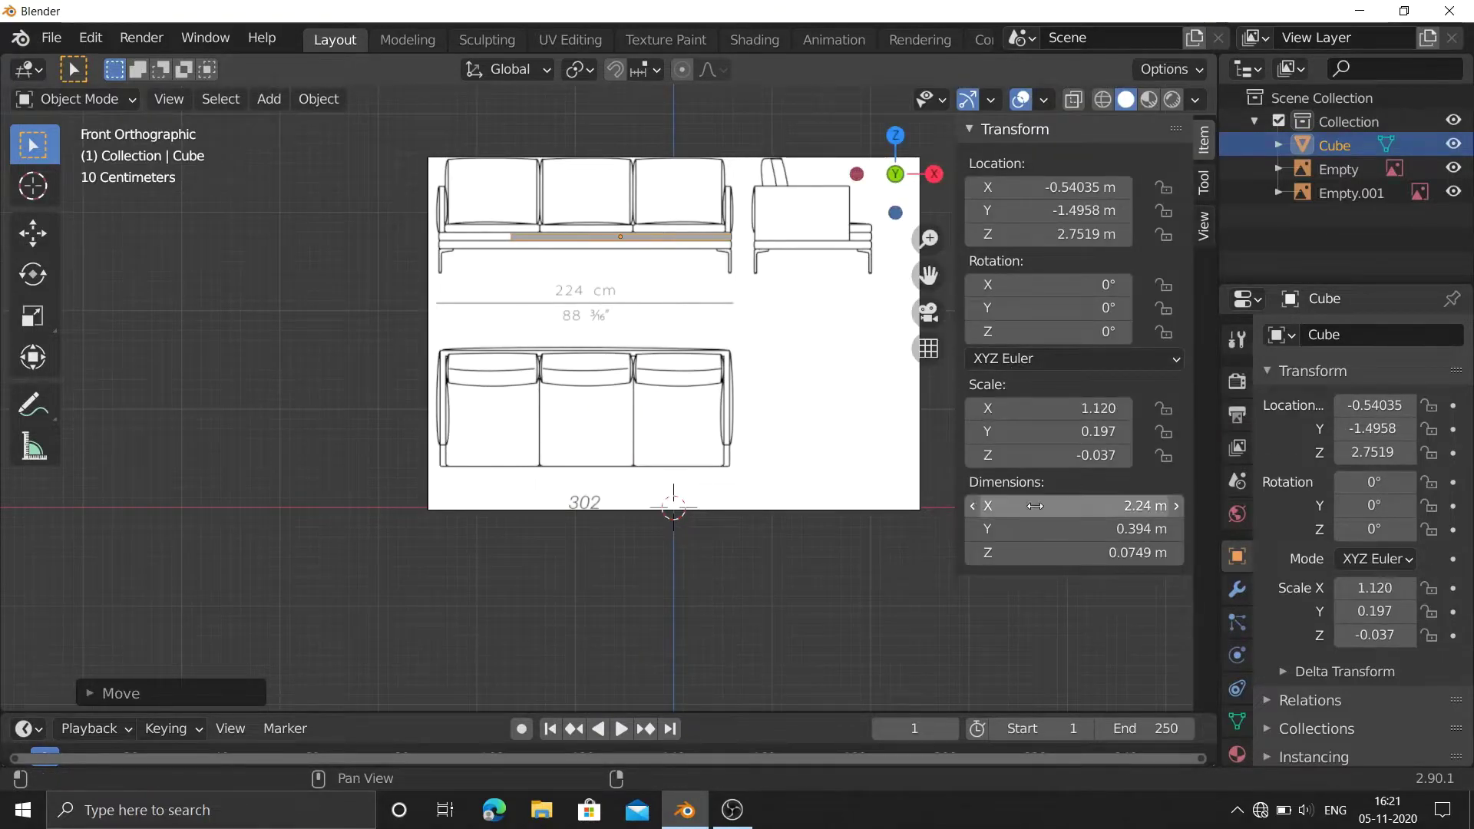
middle_drag(676, 499, 676, 430)
Scale the front reference image to 0.76 and shift it down and right to fit the slab.
key(KP_1)
click(786, 418)
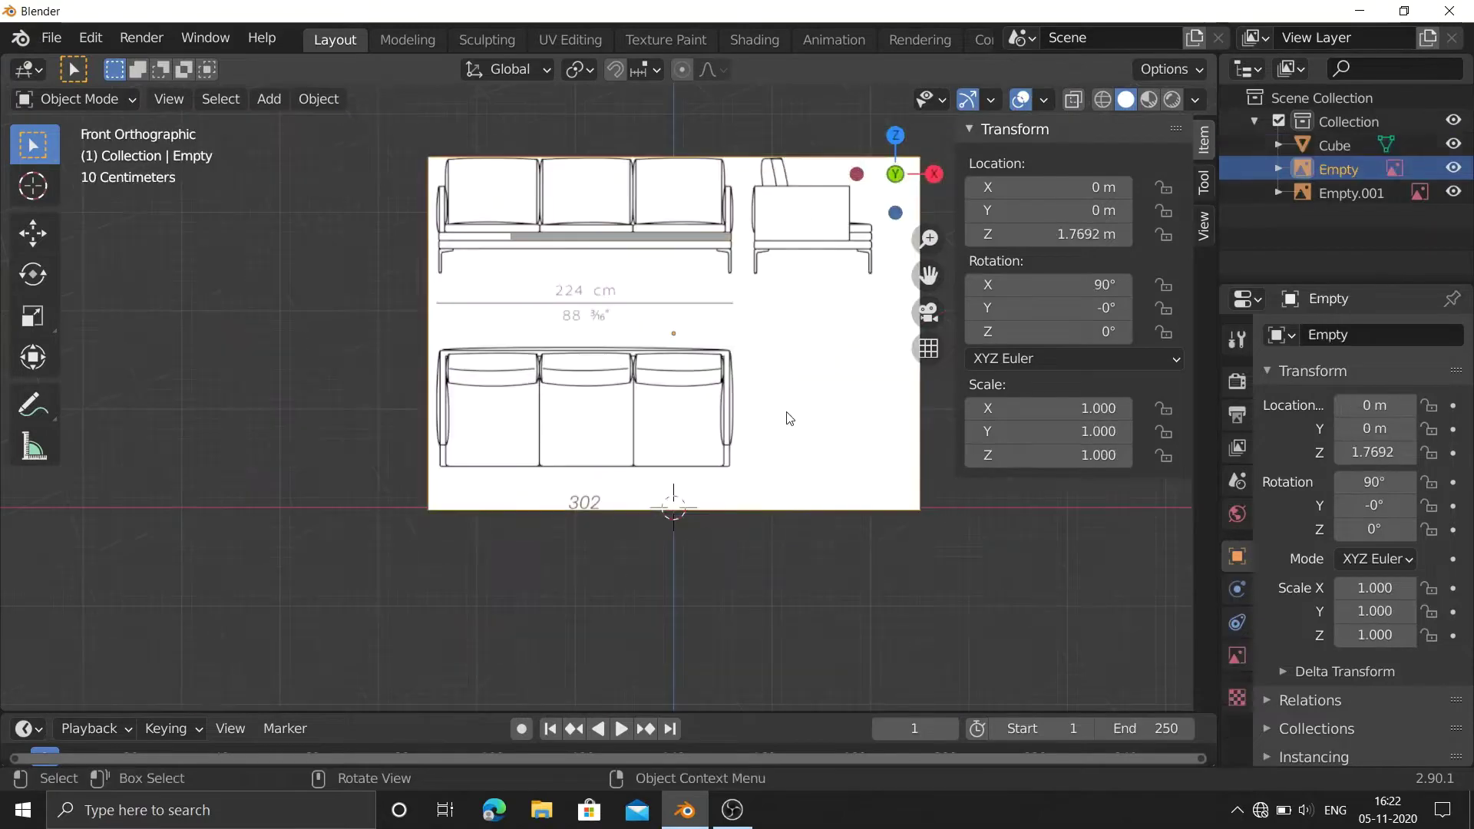
key(s)
key(g)
key(z)
click(729, 439)
click(682, 247)
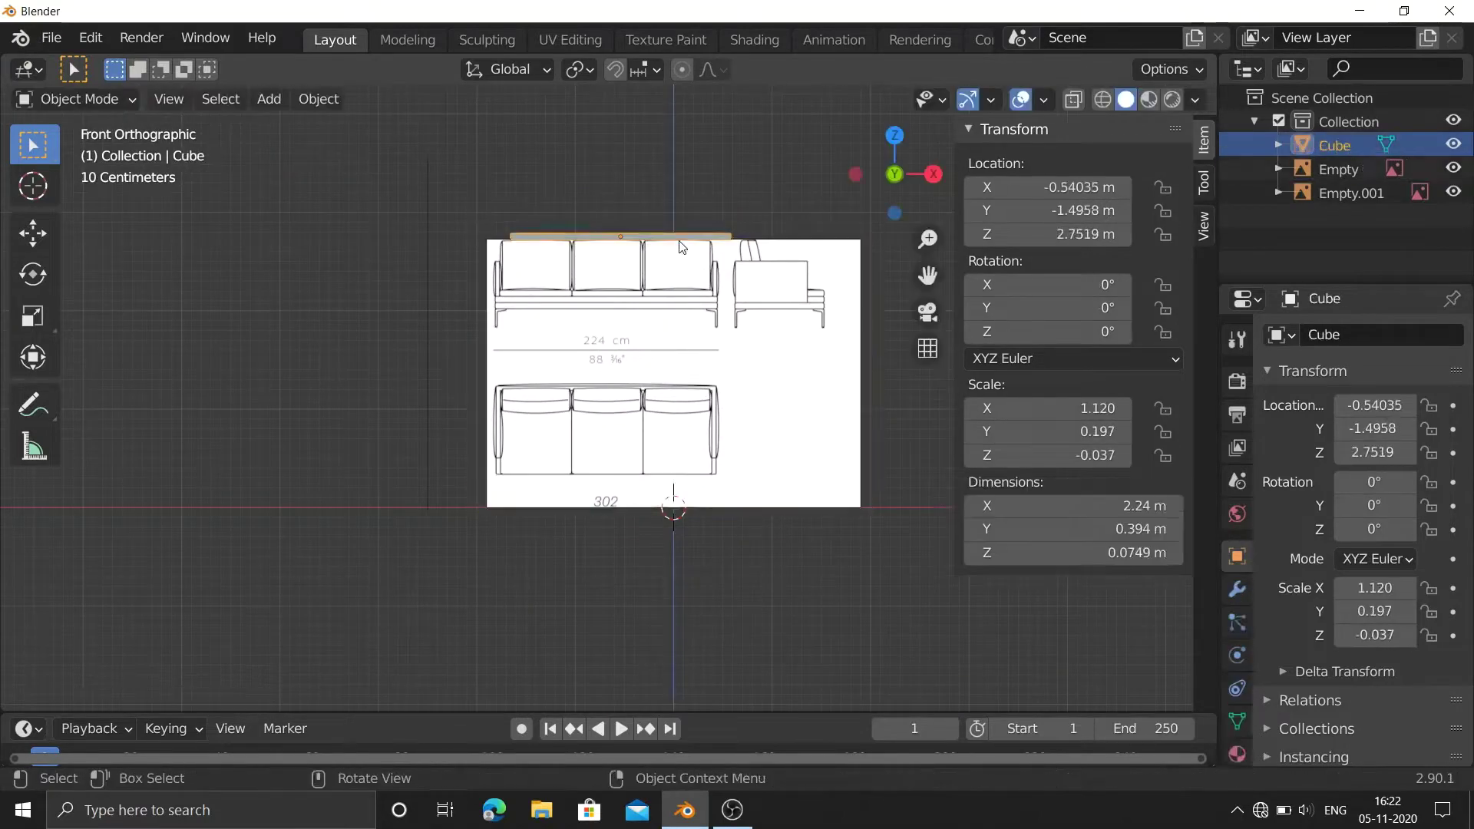
key(Escape)
click(675, 310)
key(g)
click(790, 352)
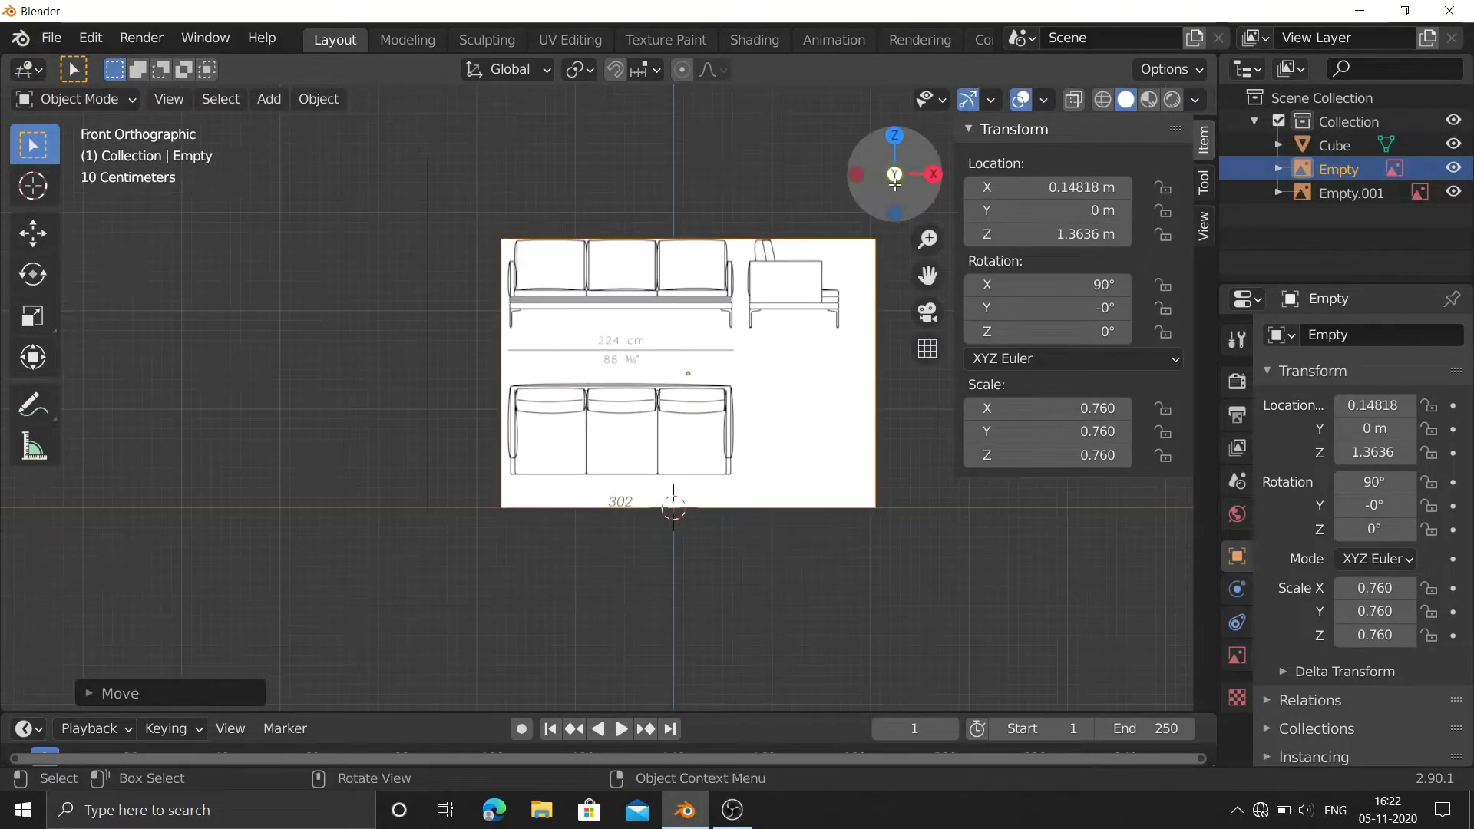
Duplicate the front image and rotate the copy 90° then 180° about Z as the side reference.
key(shift+d)
key(Escape)
text(rz90)
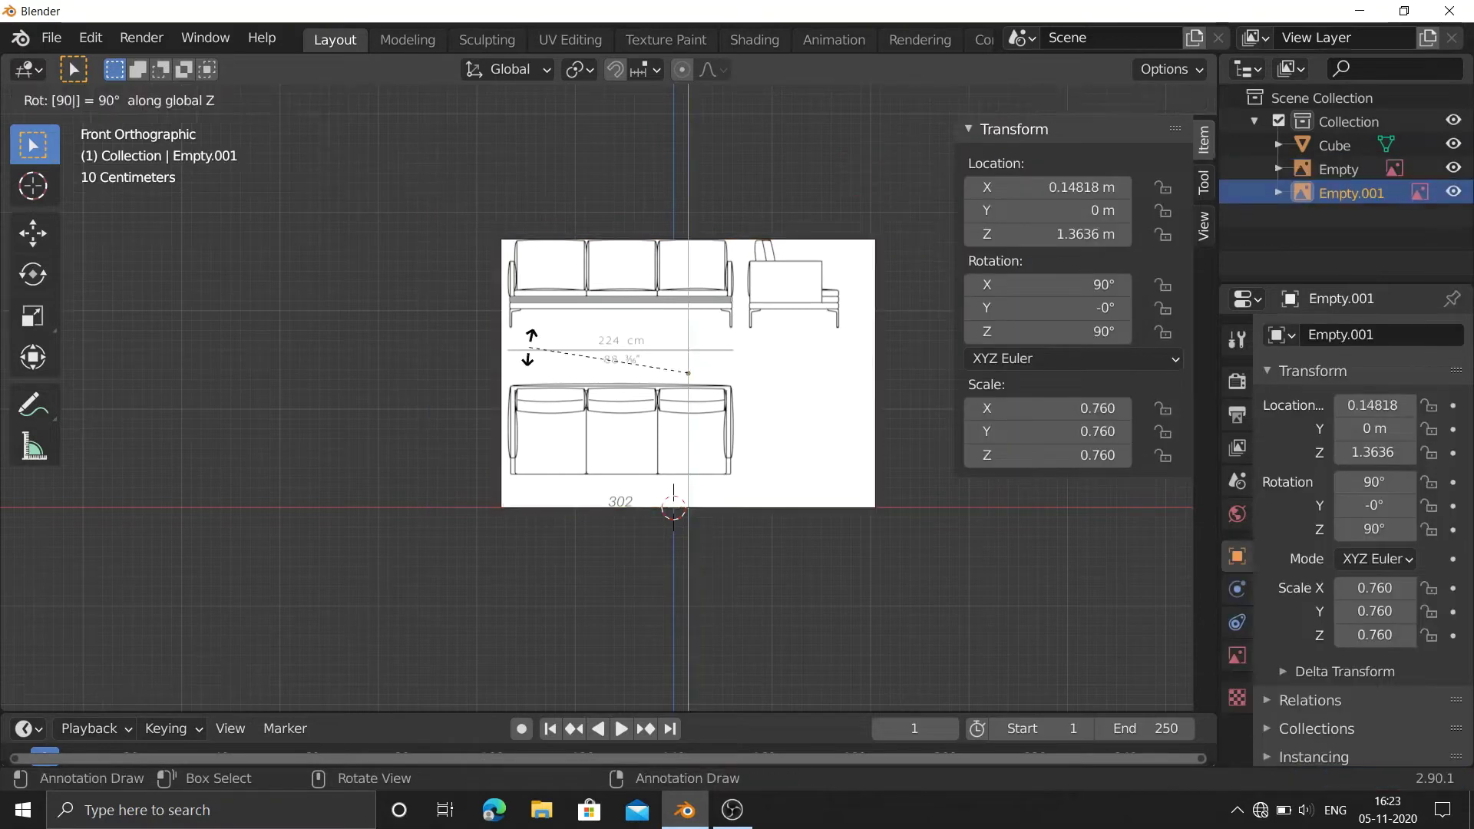
click(342, 339)
drag(902, 170, 883, 184)
text(rz180)
key(Return)
In right side view, scale the seat slab along Y to 0.89 m deep.
key(g)
key(Escape)
click(451, 298)
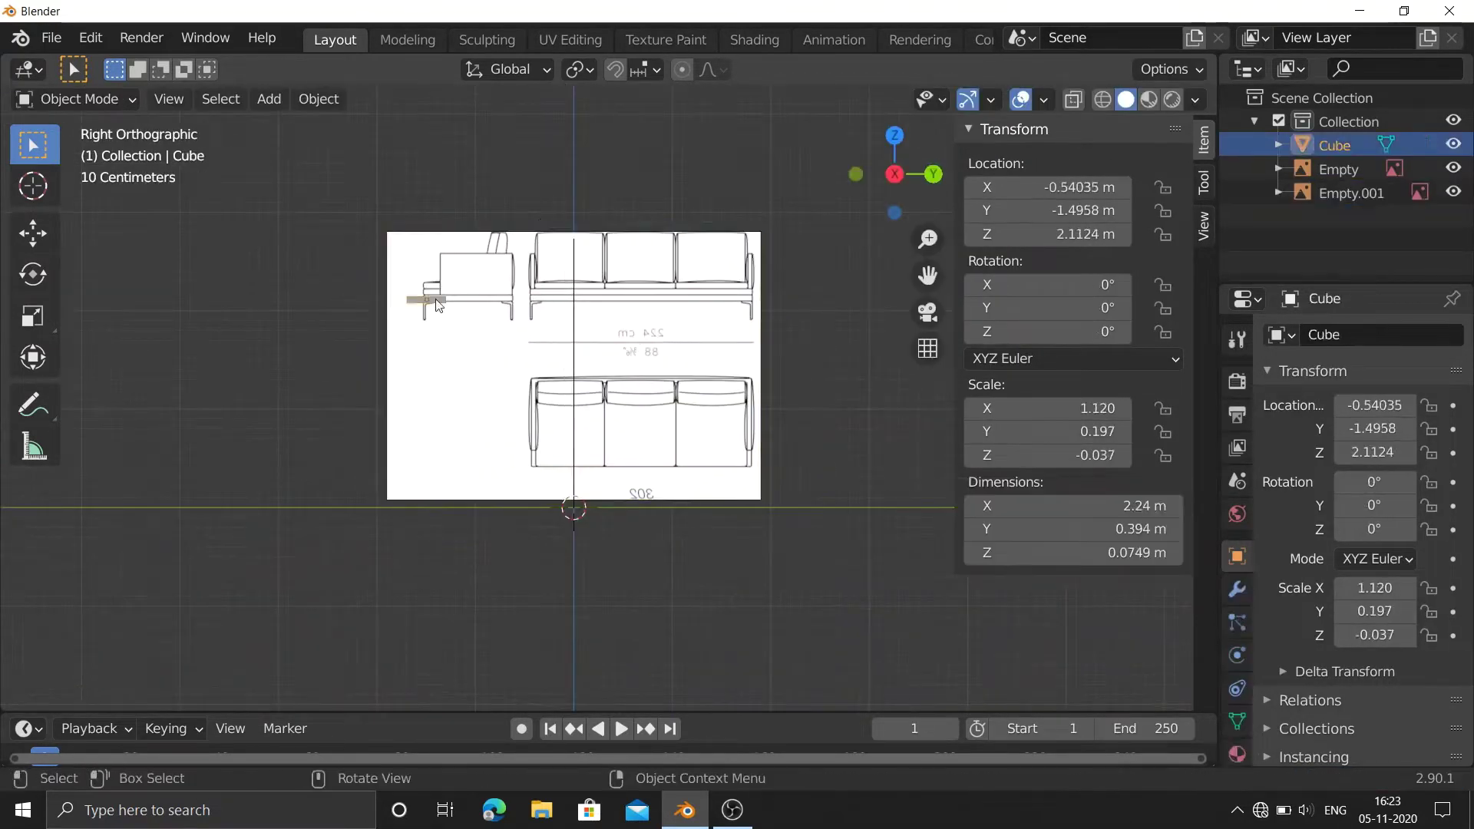
key(g)
key(s)
key(y)
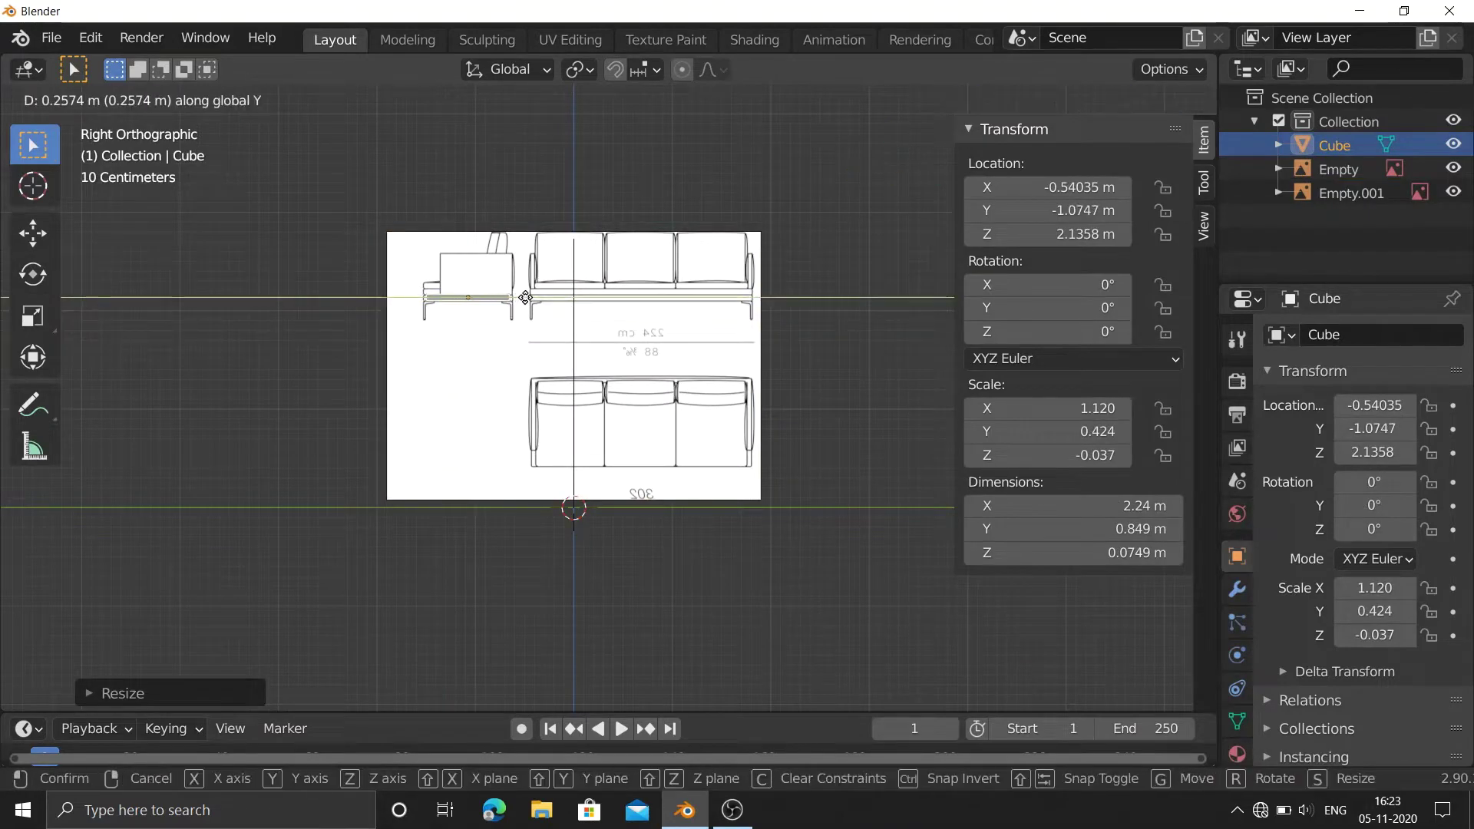
click(568, 300)
Adjust the slab's height in front view and the side image's height in side view.
click(858, 163)
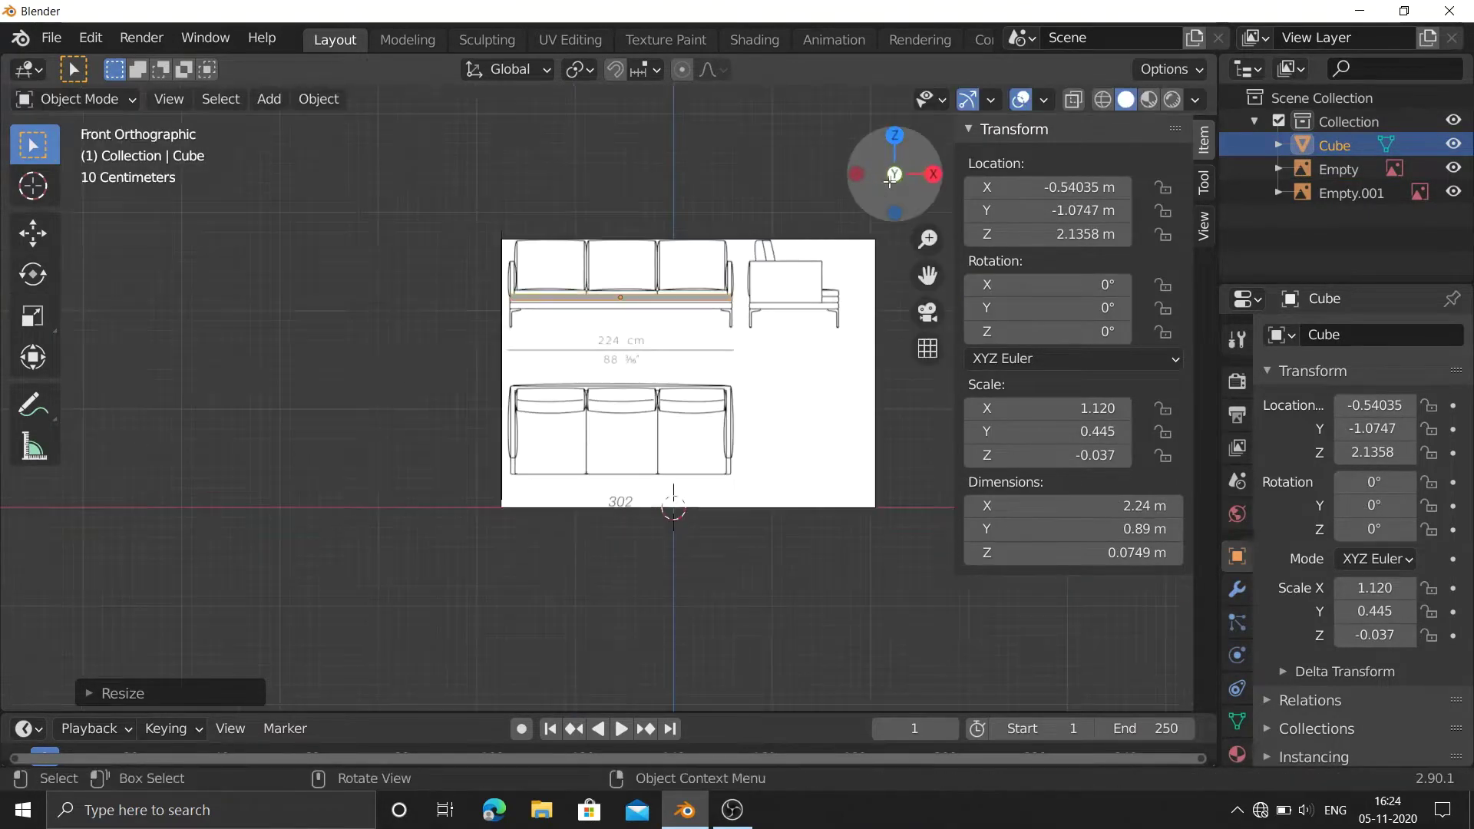
key(g)
key(z)
click(793, 244)
click(933, 174)
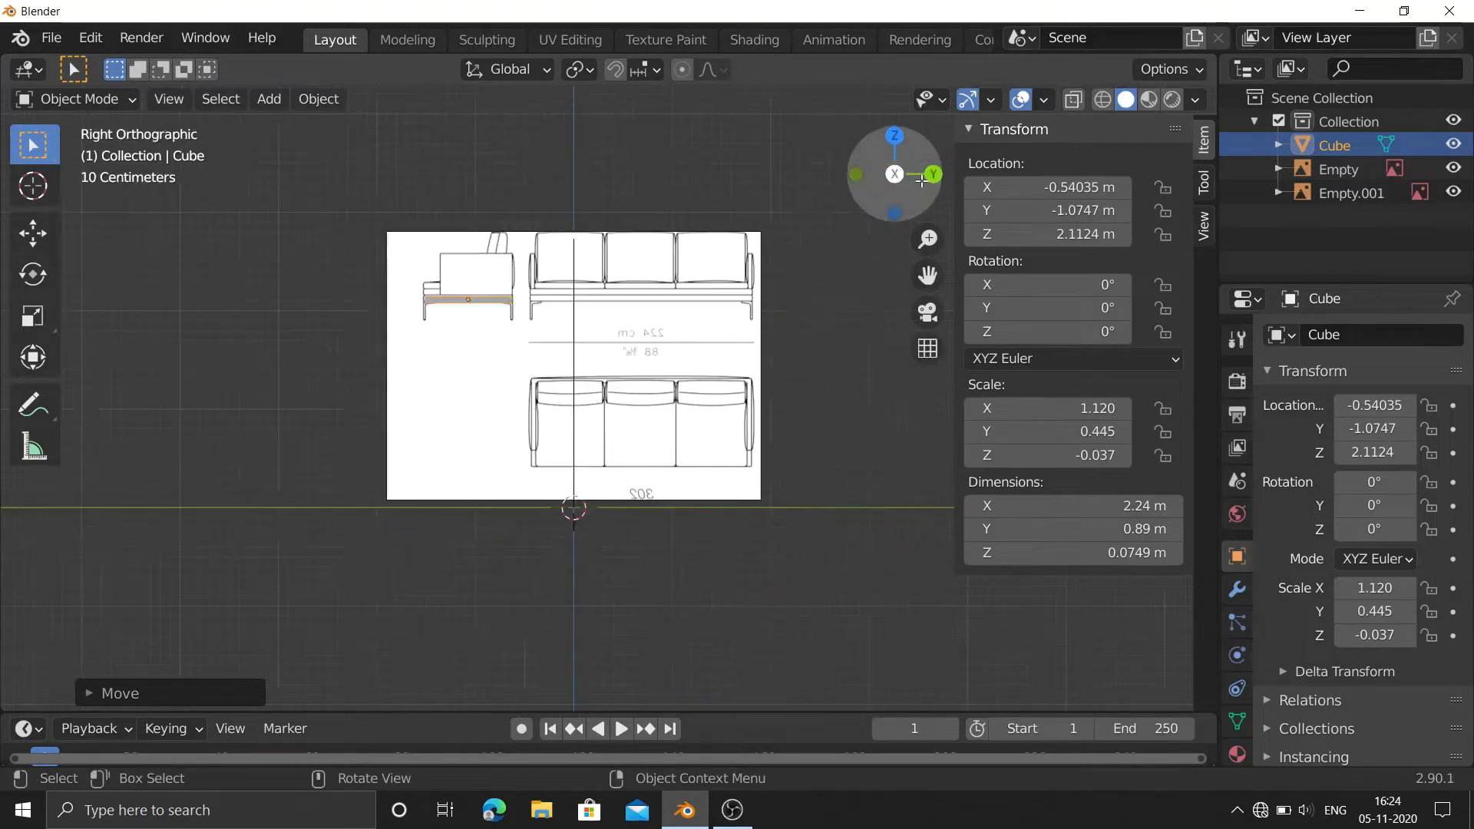
click(697, 270)
key(g)
key(z)
click(768, 370)
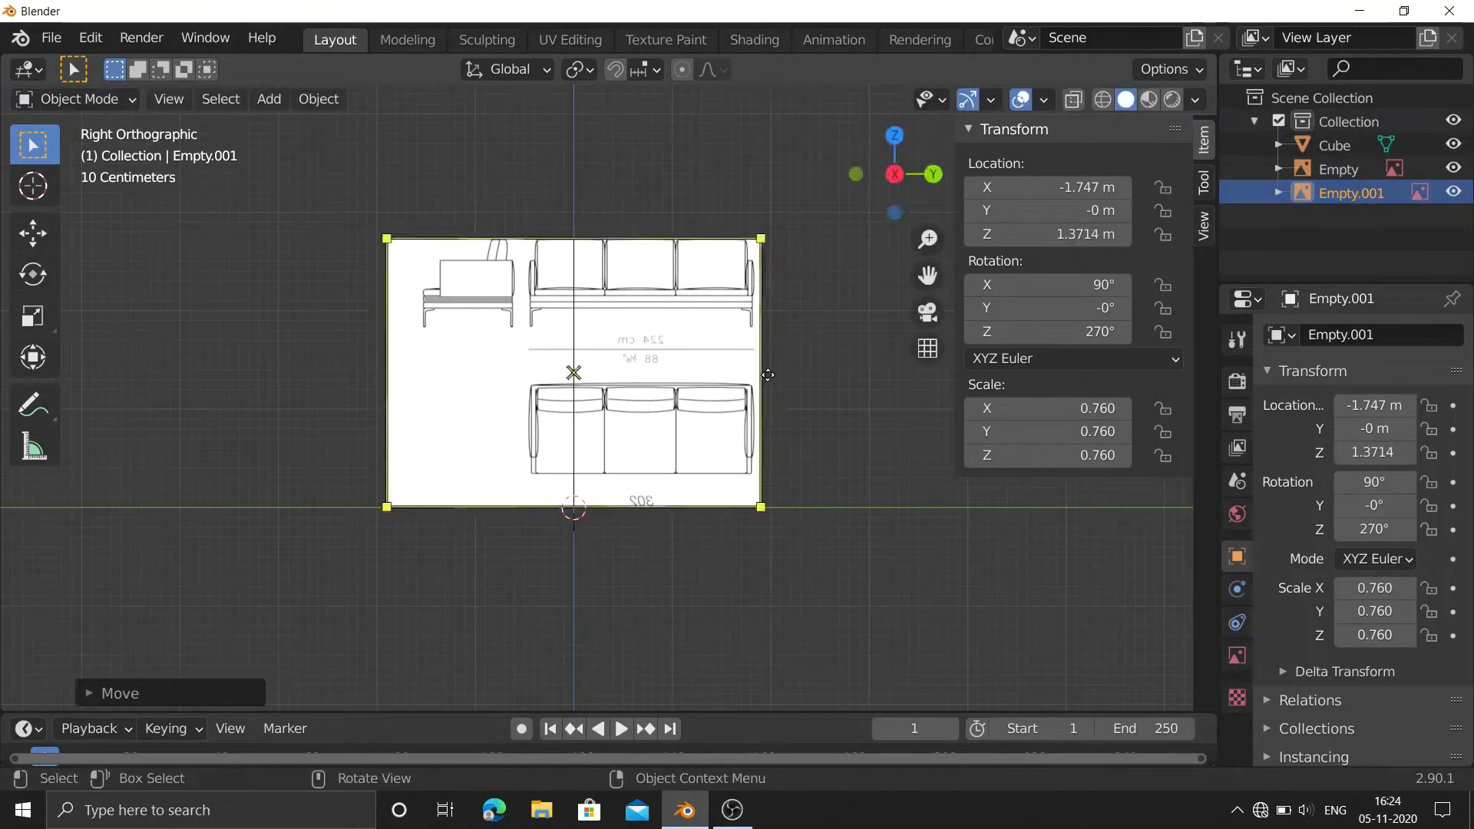
Check the alignment from perspective and right views, and add a second cube.
middle_drag(767, 370, 691, 361)
click(652, 430)
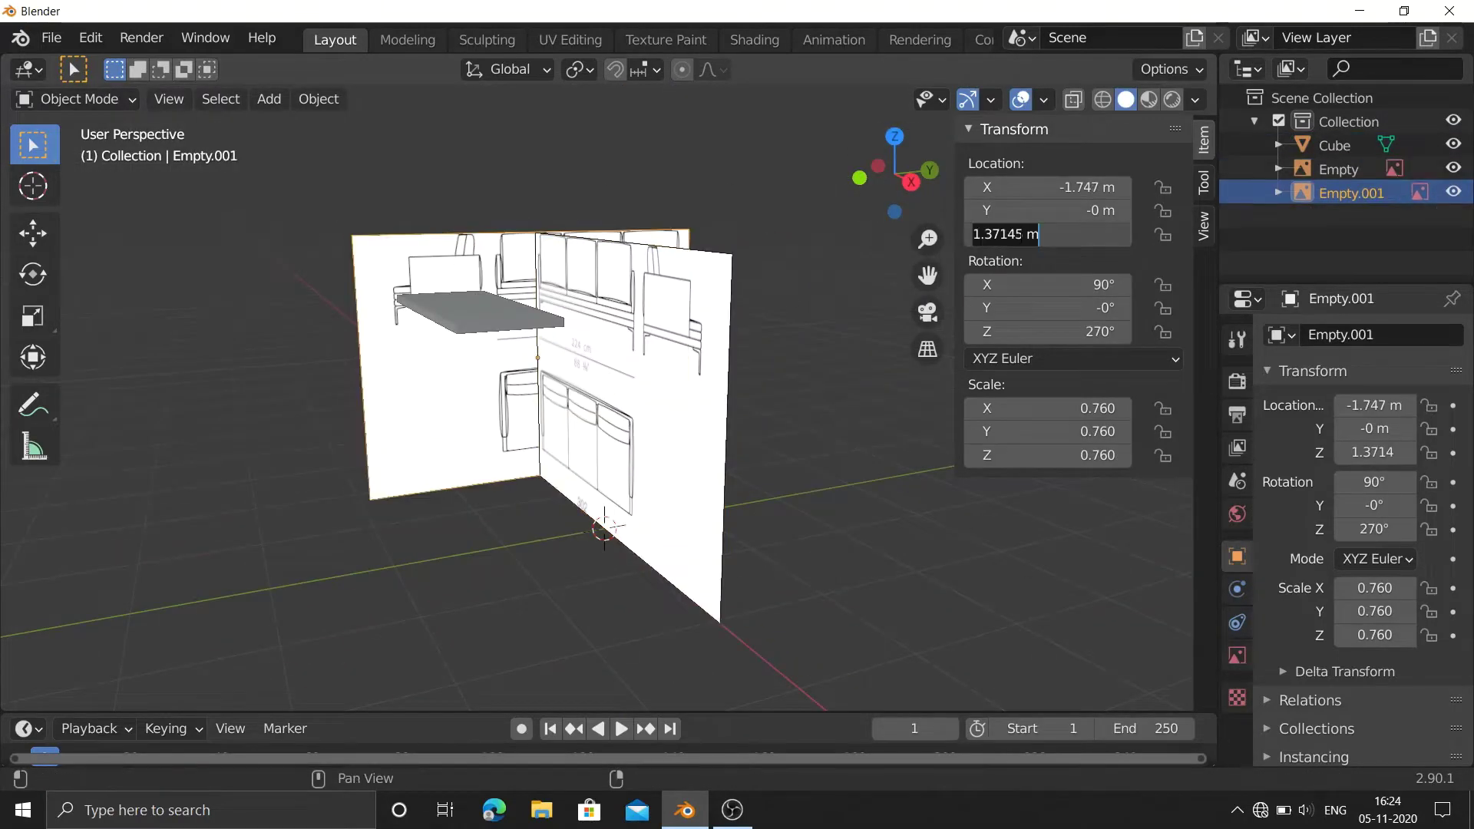
click(910, 181)
drag(866, 165, 814, 177)
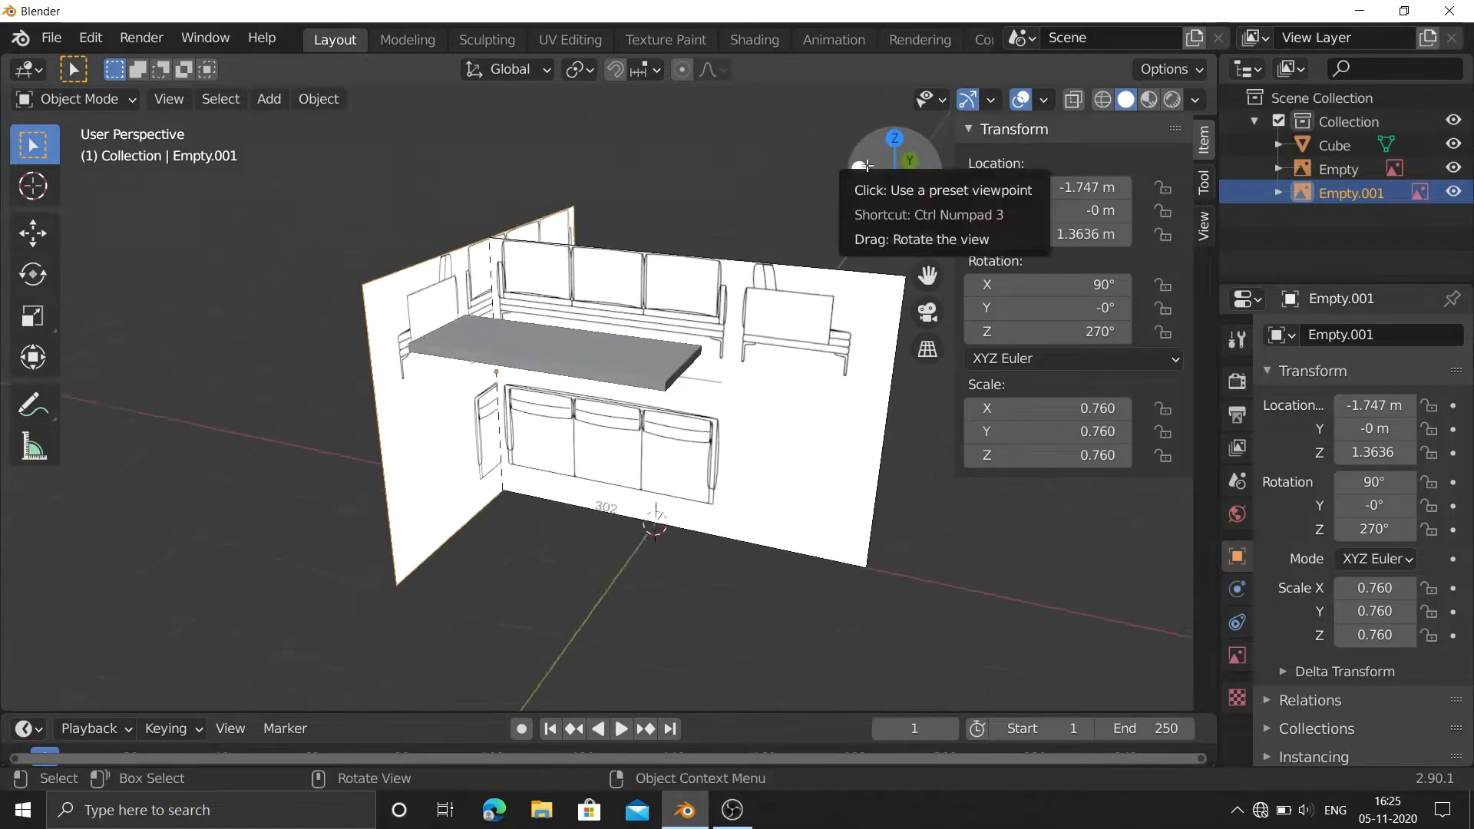
key(shift+a)
click(821, 336)
Shrink the new cube and readjust the seat slab's depth along Y.
key(s)
key(KP_1)
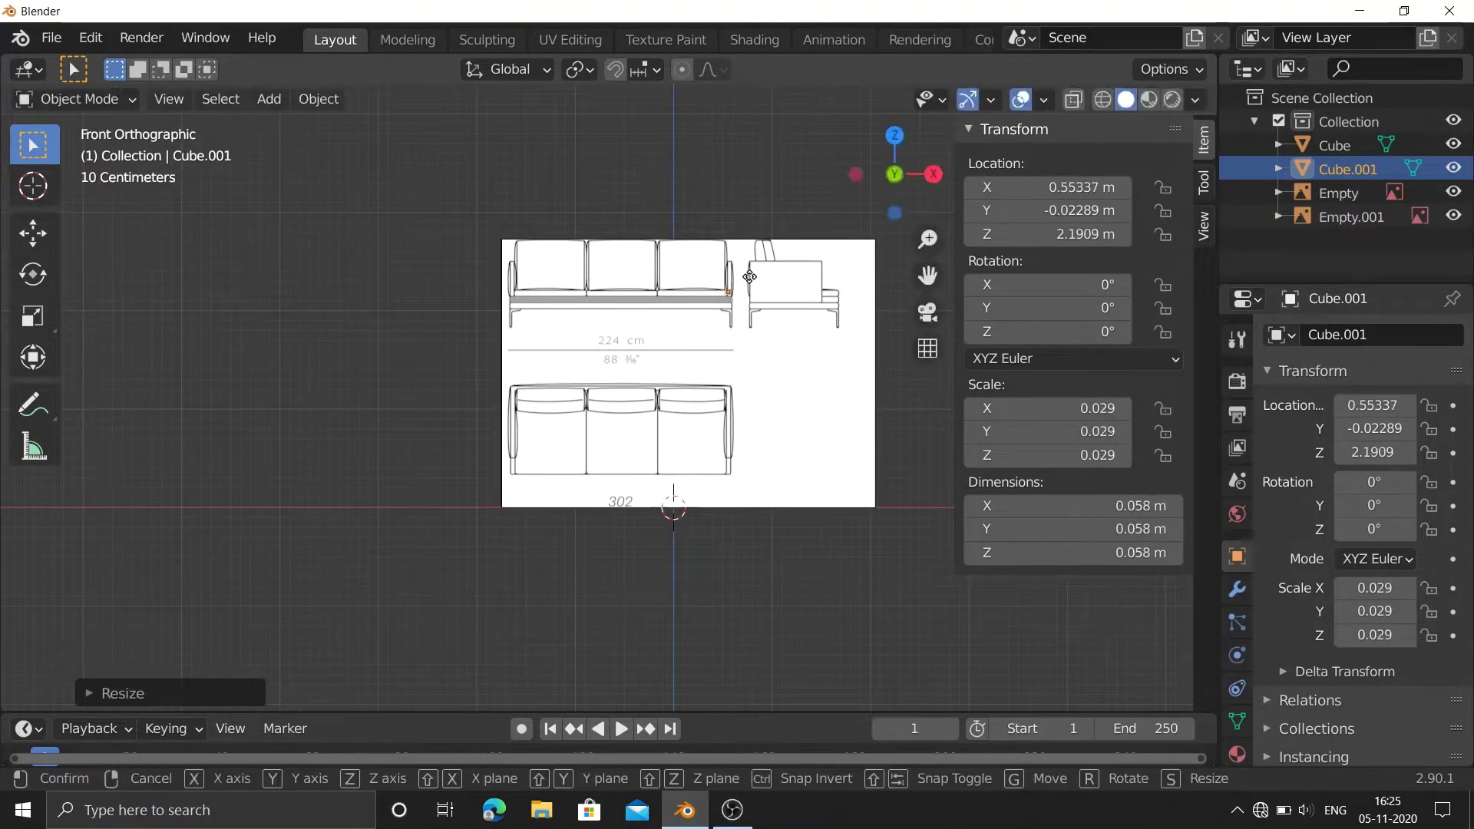
scroll(733, 256, up, 4)
click(681, 343)
key(s)
key(y)
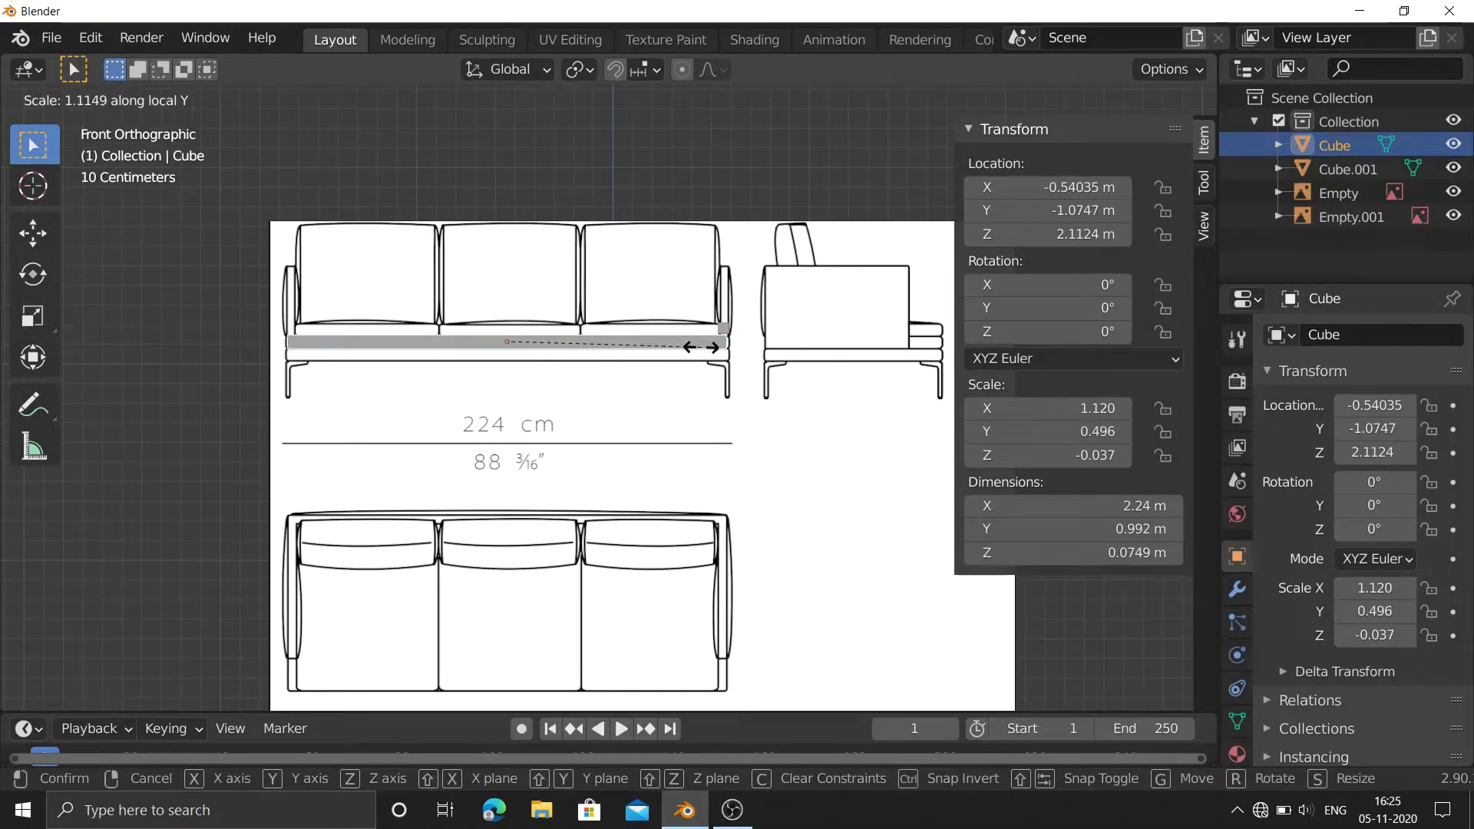
click(624, 351)
mouse_move(623, 351)
middle_down()
mouse_move(584, 330)
mouse_move(691, 322)
middle_up()
key(KP_1)
Place the small cube at the side-view armrest, 0.732 m deep and 0.356 m tall.
click(722, 324)
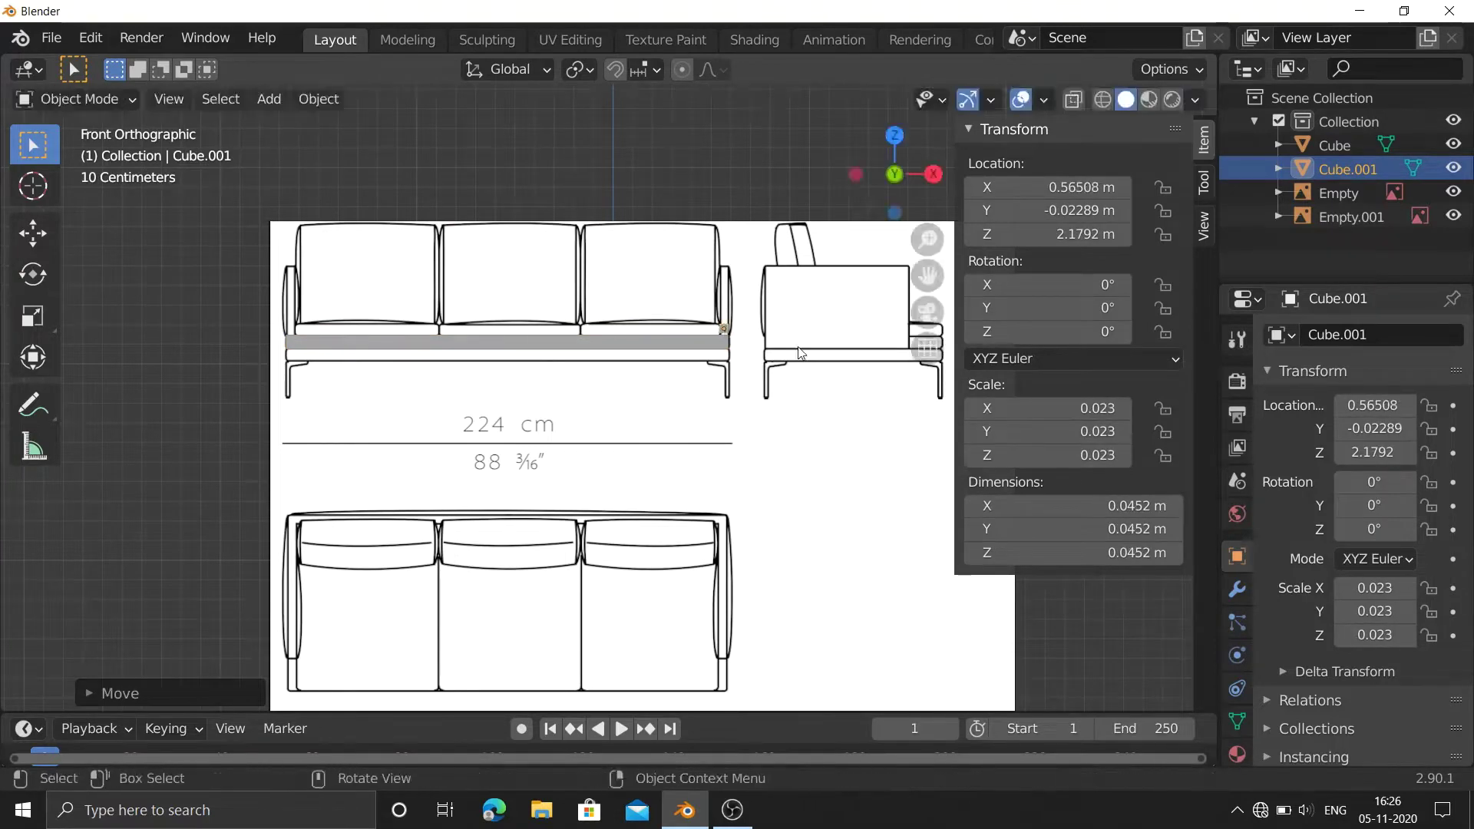
key(KP_3)
key(g)
click(455, 360)
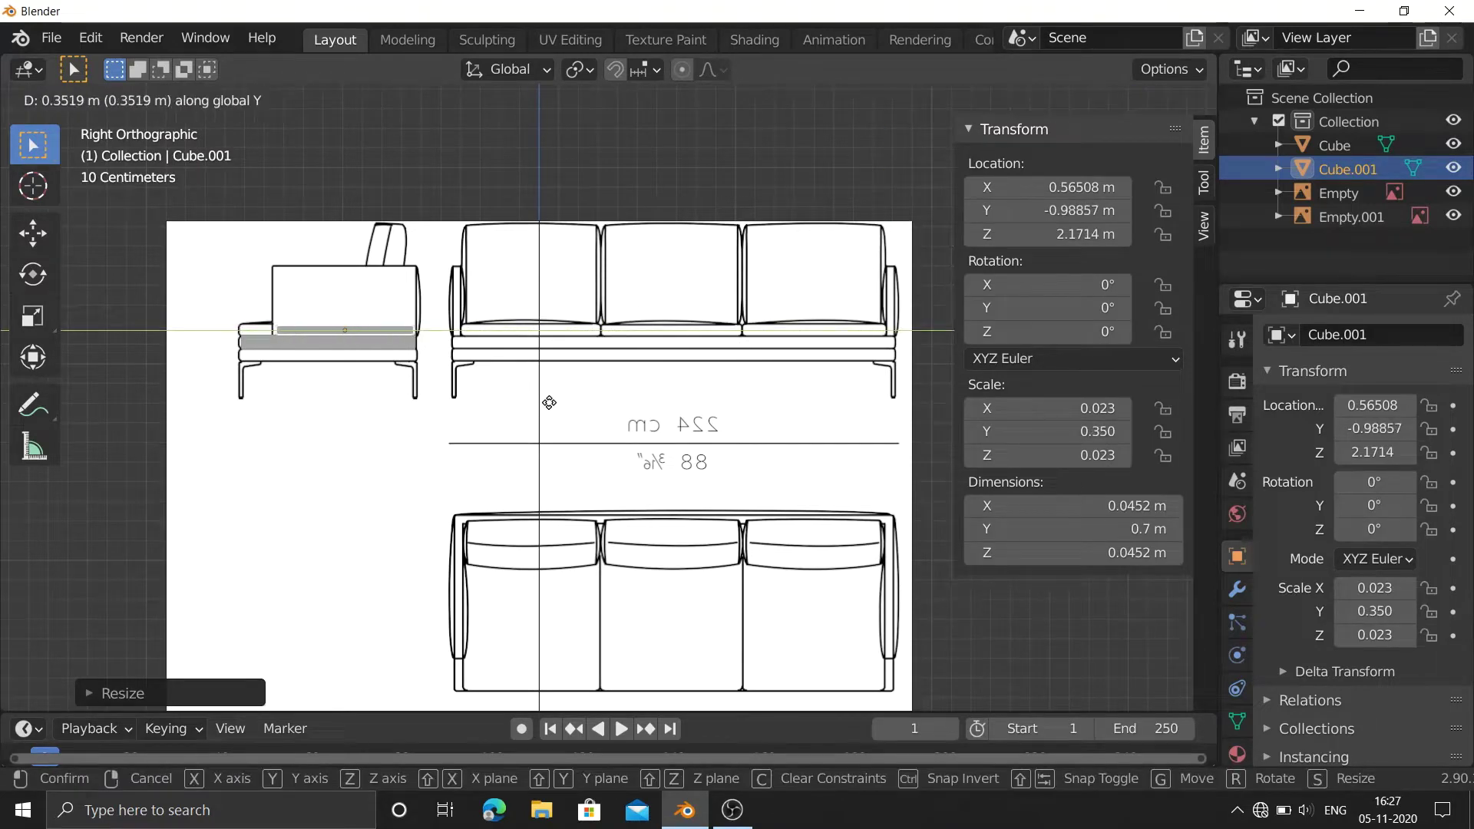
click(623, 345)
scroll(434, 363, up, 3)
key(g)
key(x)
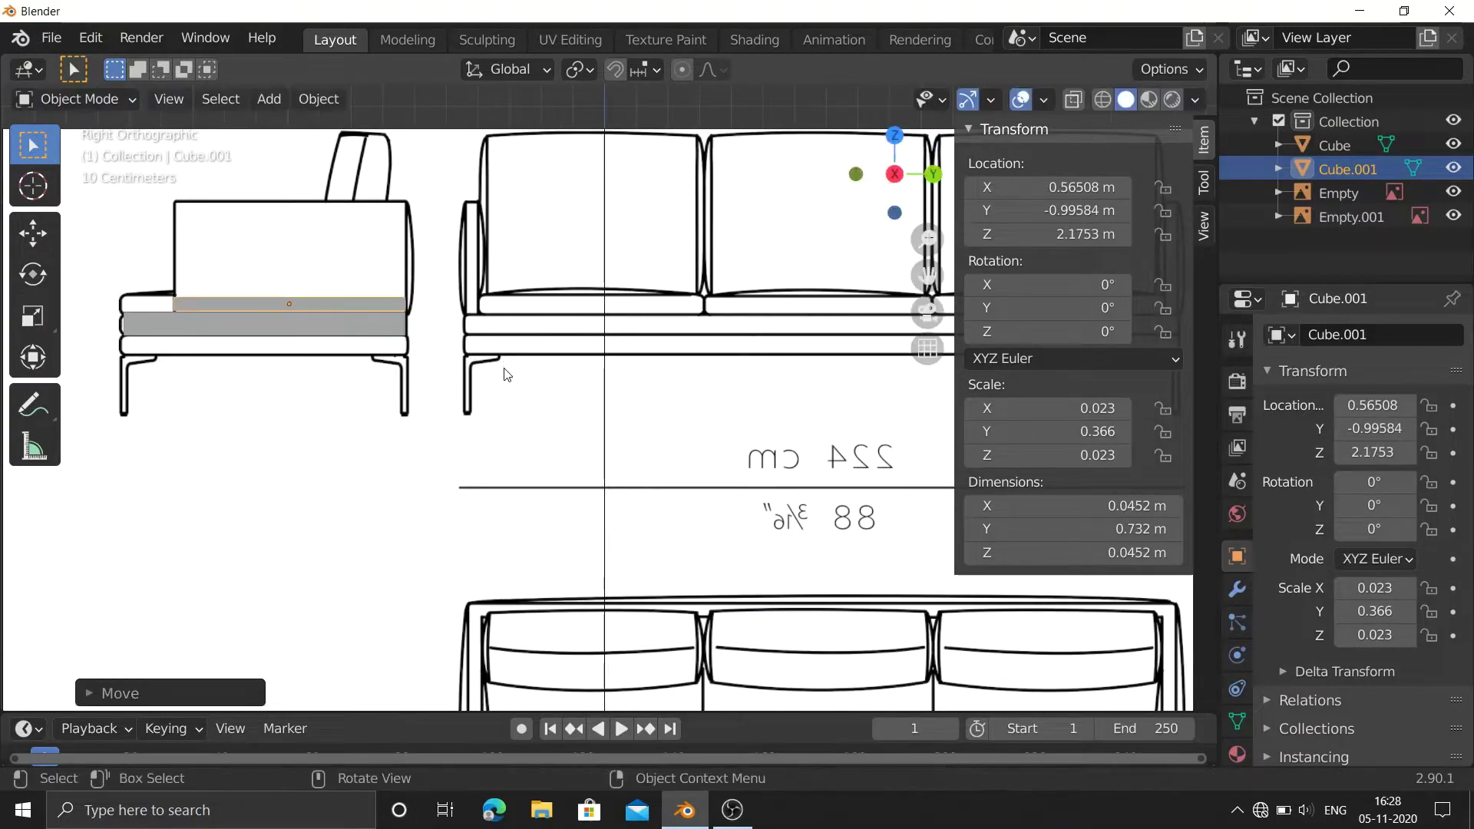
click(679, 672)
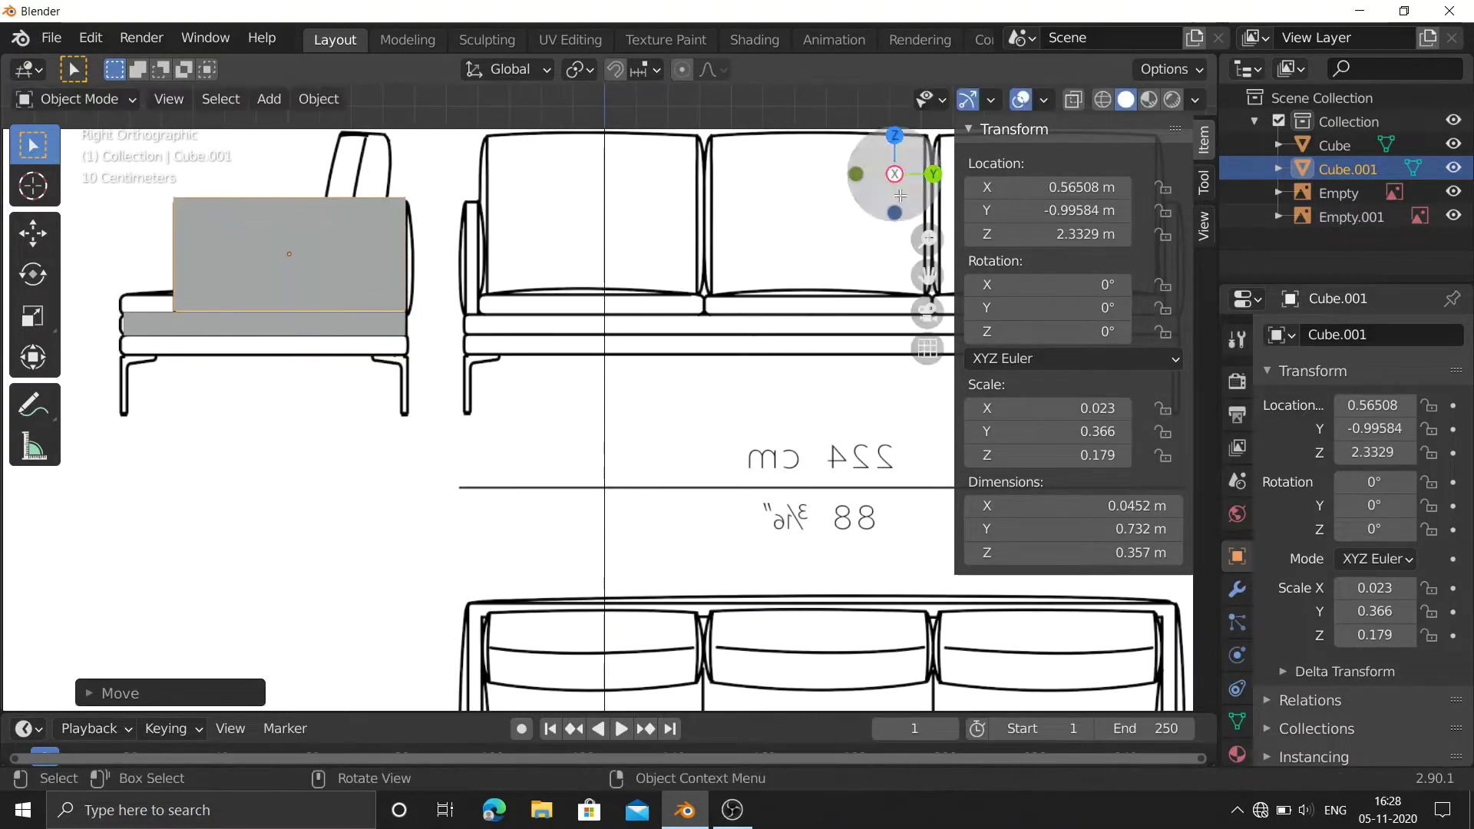
click(857, 174)
drag(893, 173, 888, 150)
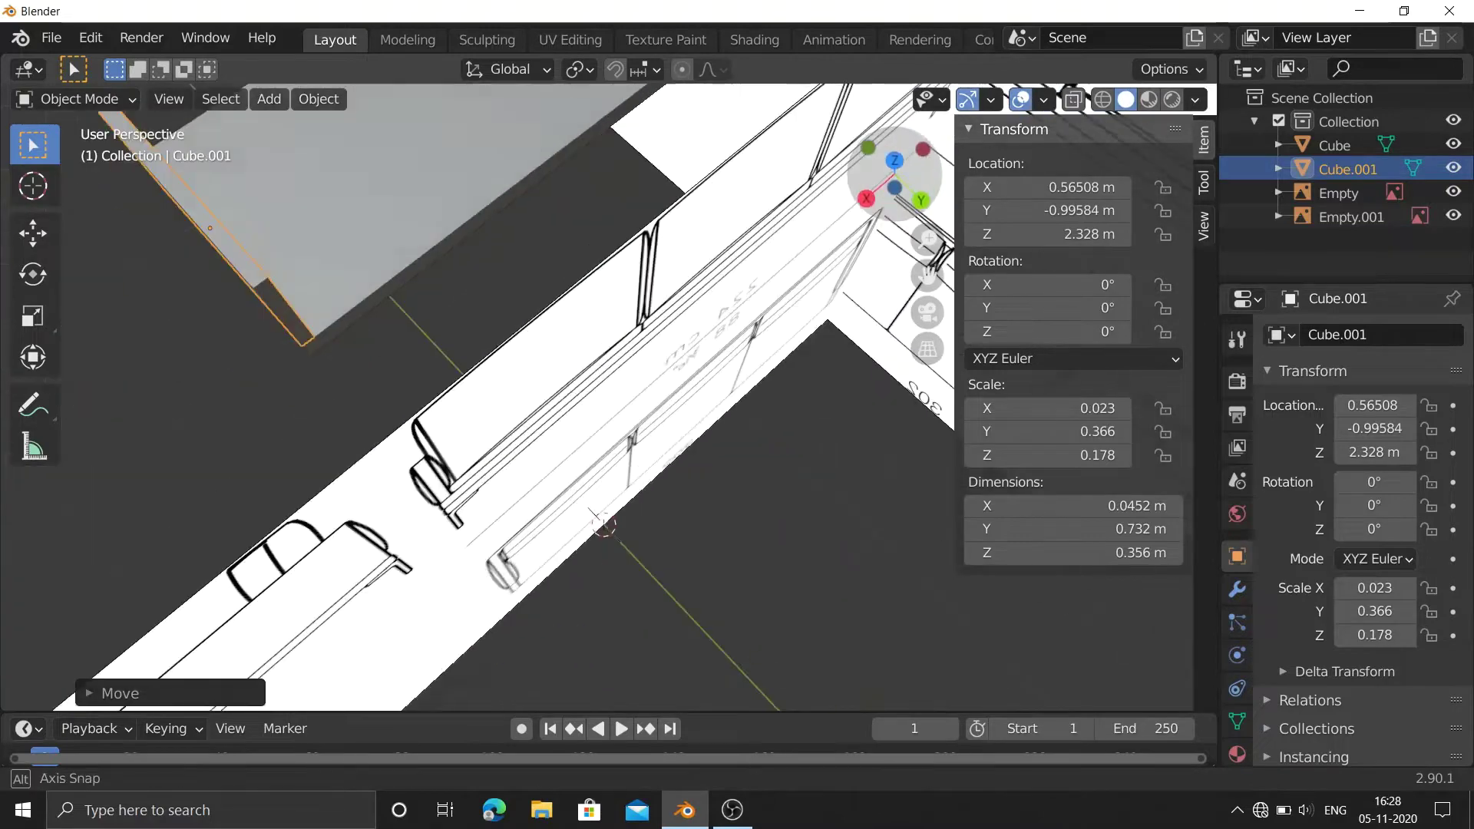
Start a loop cut on the armrest panel in Edit Mode, then return to Object Mode.
click(888, 150)
key(Tab)
key(ctrl+r)
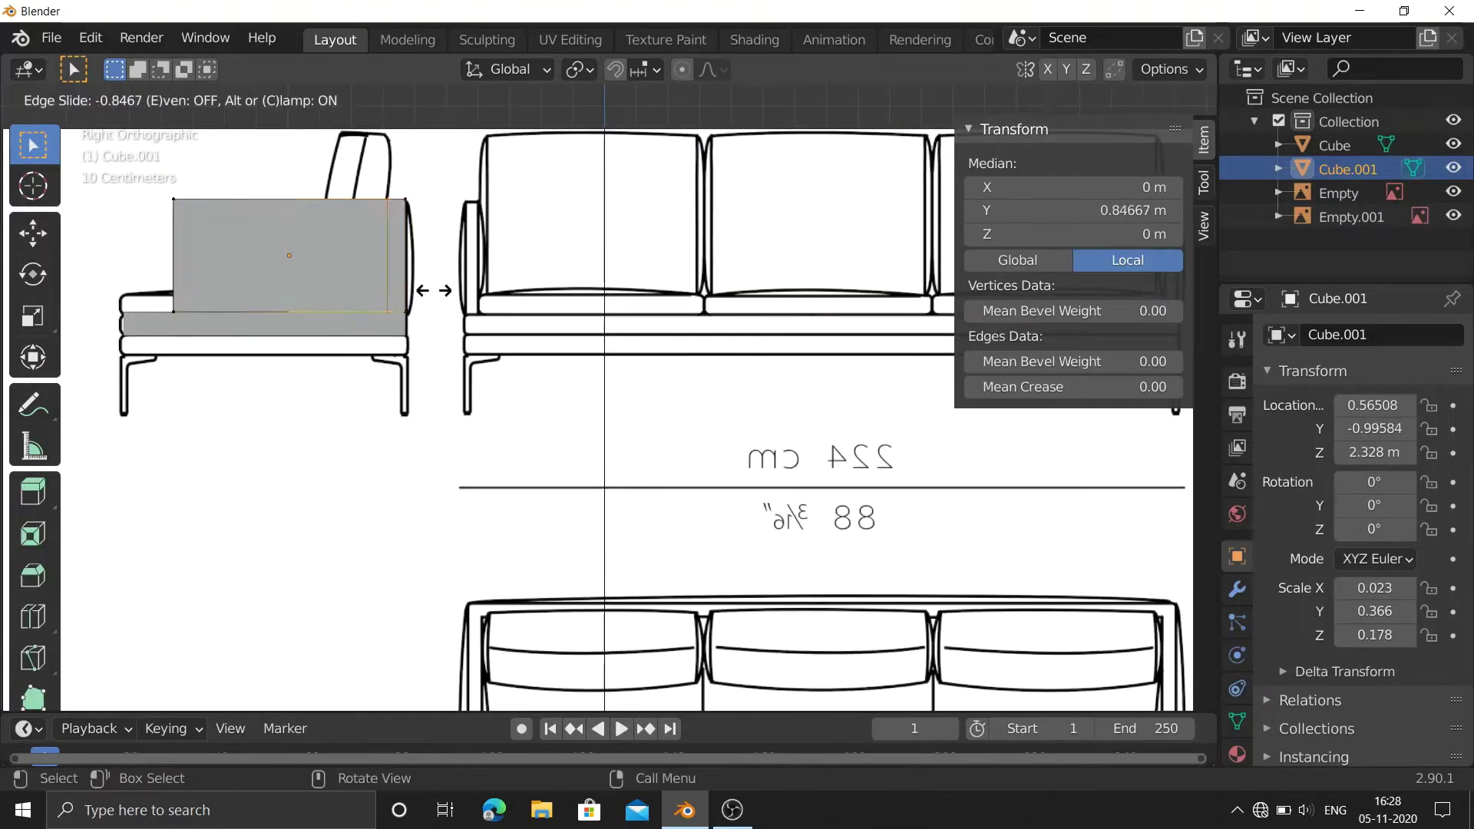
middle_drag(738, 215, 1050, 80)
drag(918, 173, 918, 173)
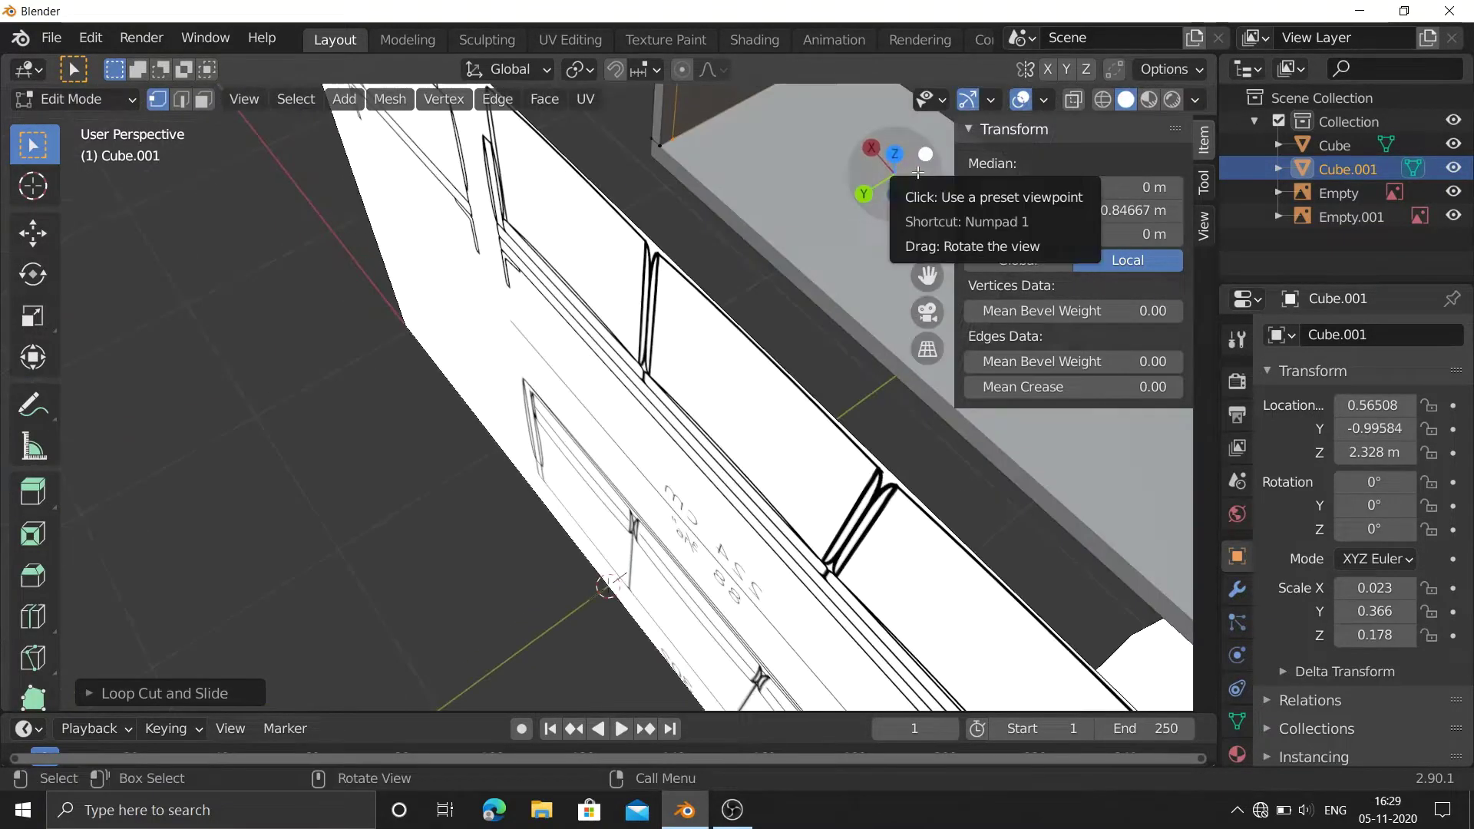
middle_drag(690, 307, 767, 230)
key(Tab)
Add a Mirror modifier centred on the seat slab with Clipping on, extruding the panel into a backrest.
click(1236, 588)
click(1363, 335)
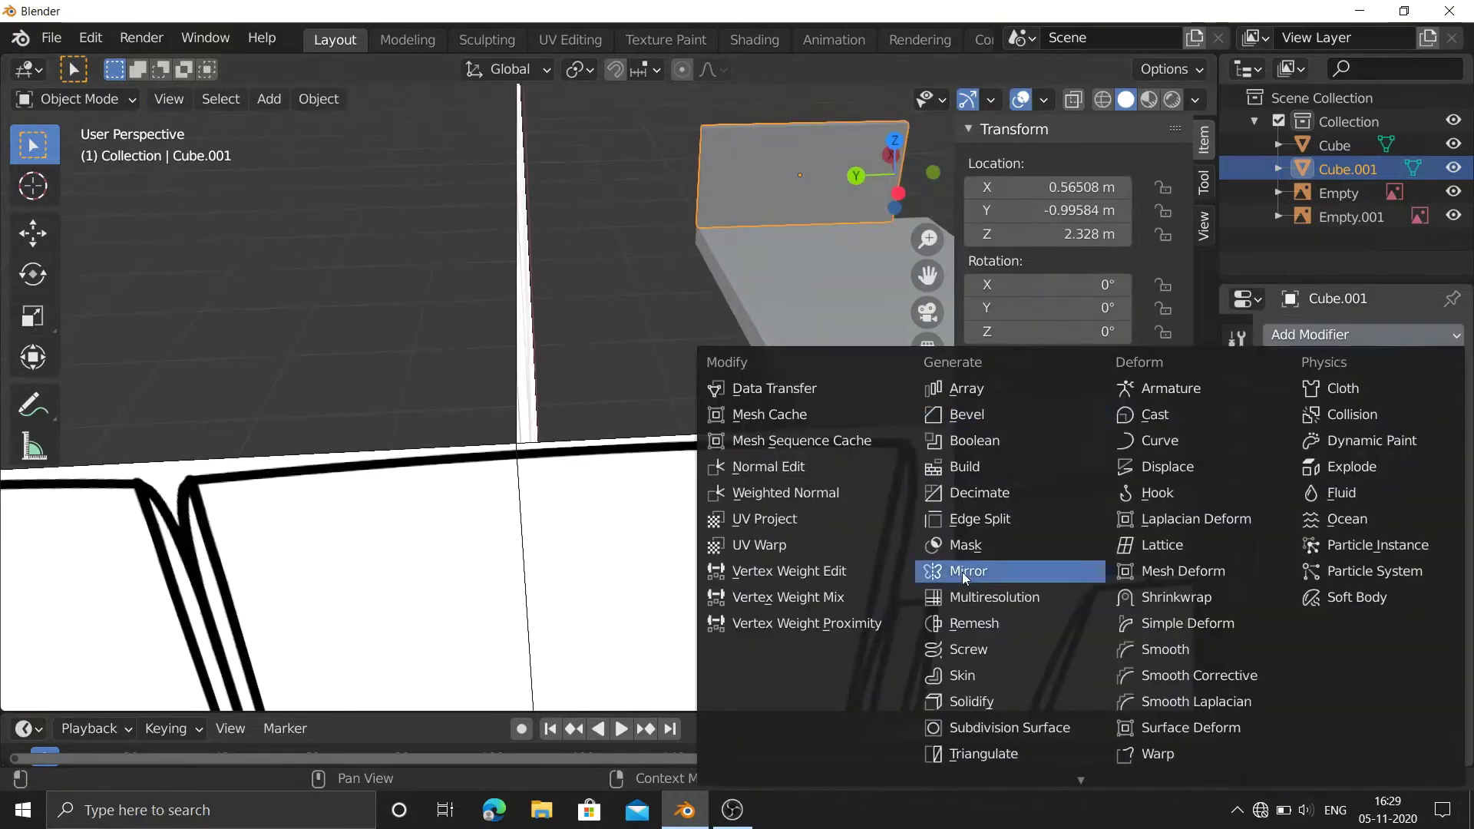
click(987, 568)
middle_drag(987, 568, 690, 384)
key(Tab)
key(e)
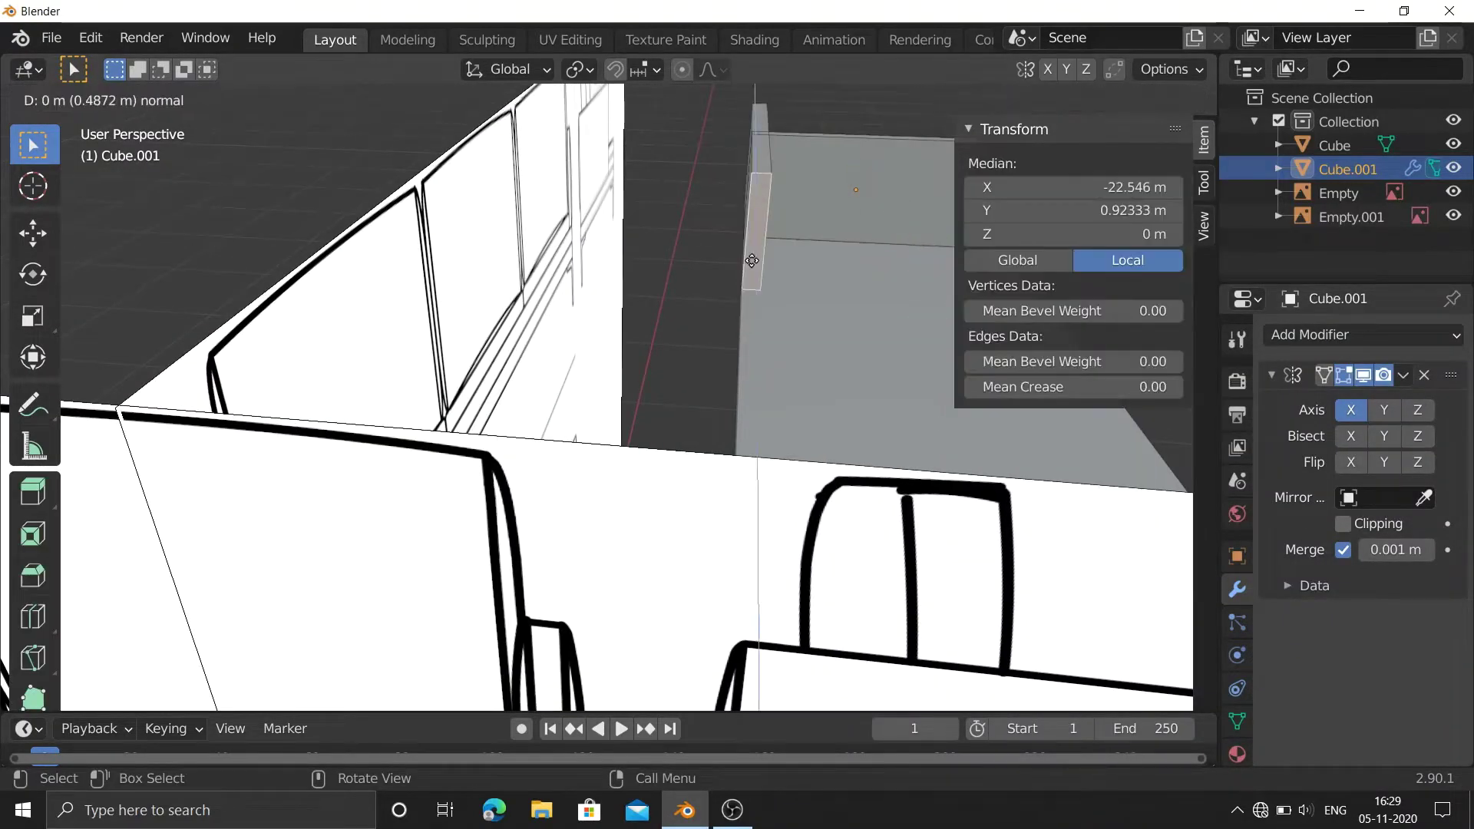
key(Return)
scroll(614, 384, down, 5)
click(1380, 497)
click(1290, 530)
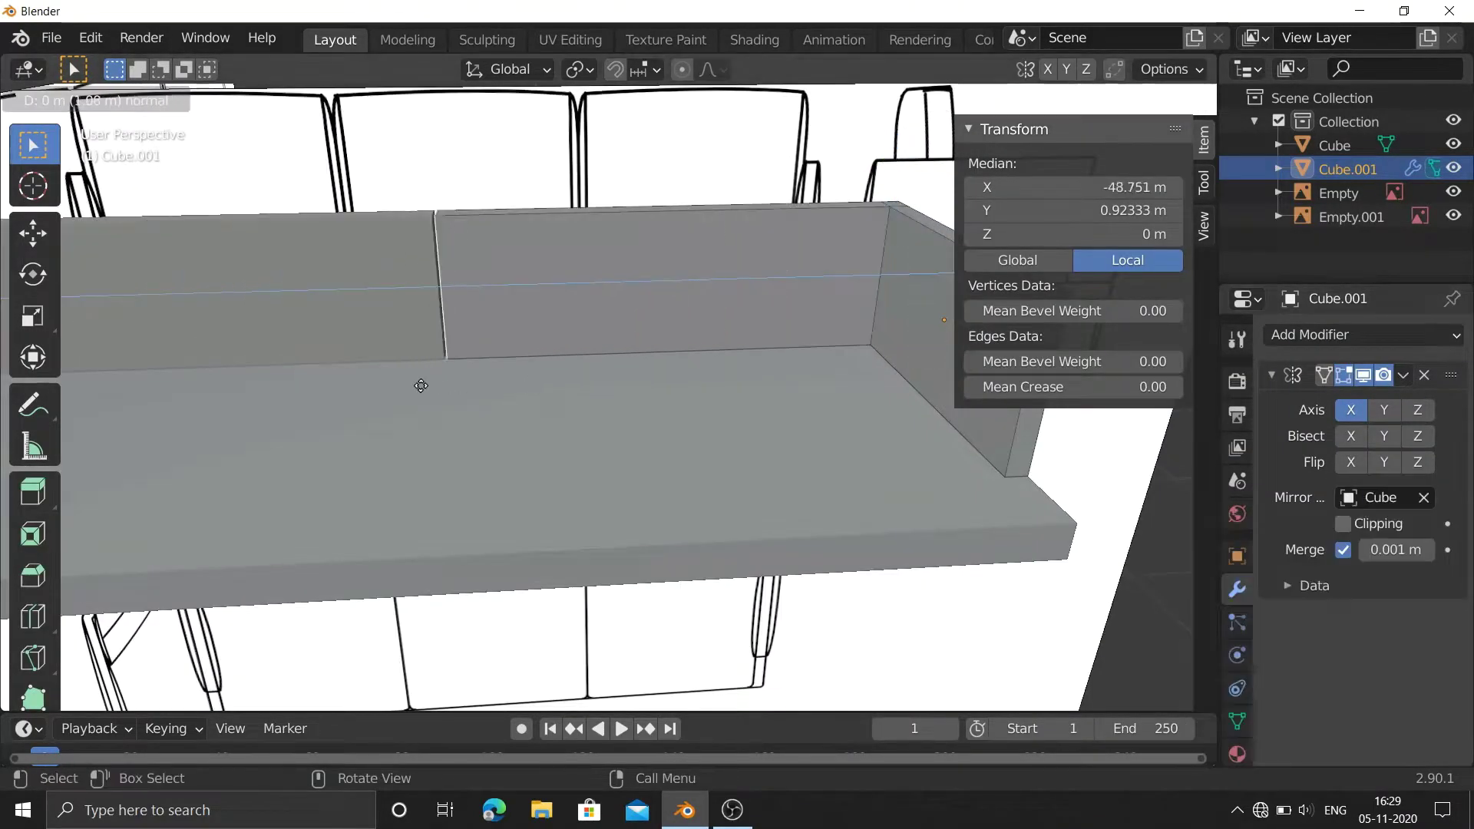
mouse_move(417, 384)
middle_down()
mouse_move(538, 473)
mouse_move(553, 460)
middle_up()
click(1343, 524)
Cancel the edge slide, undo the stray extrusion and delete the extra front faces.
key(g)
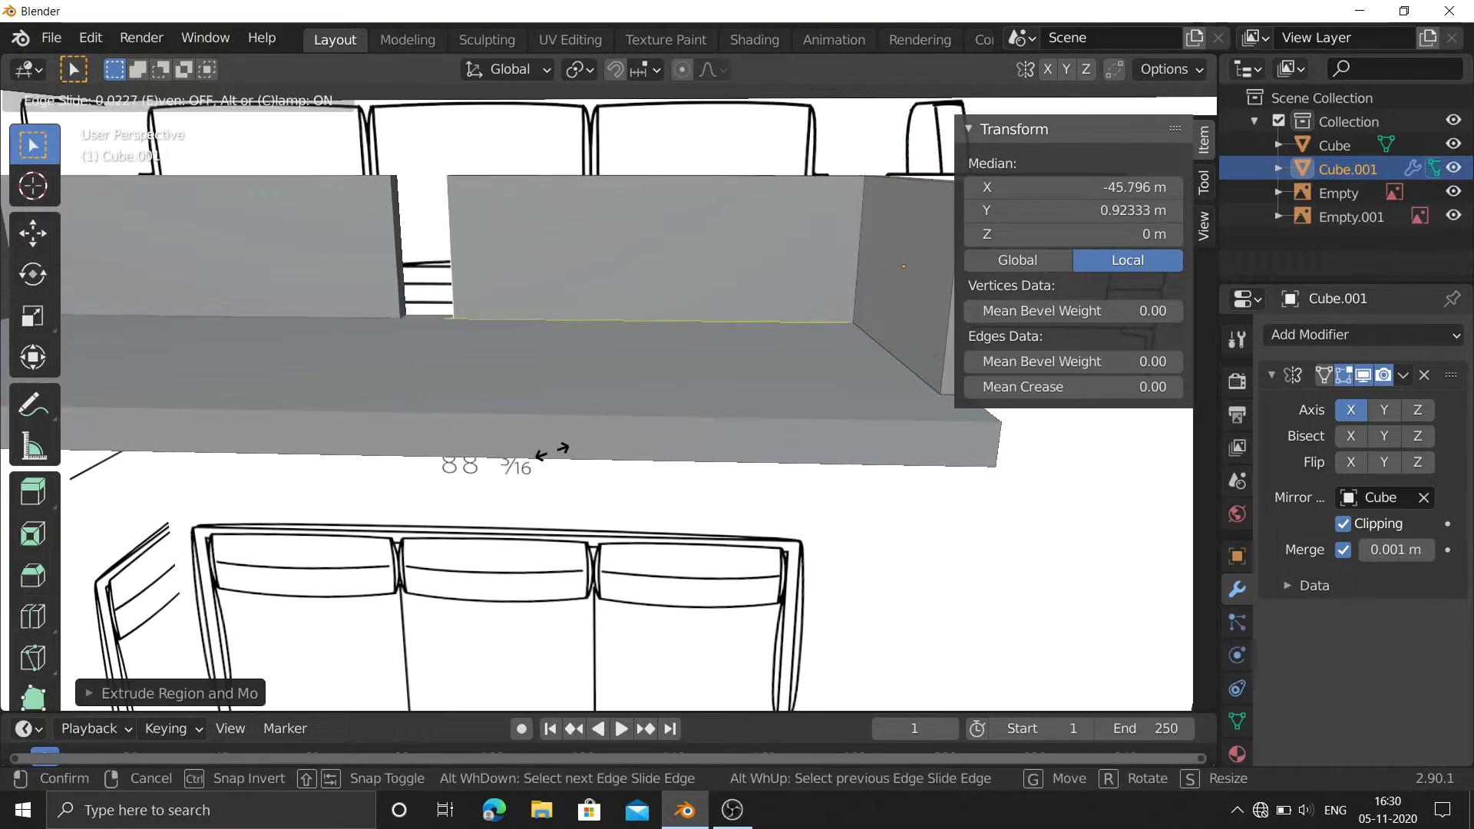
key(Escape)
key(ctrl+z)
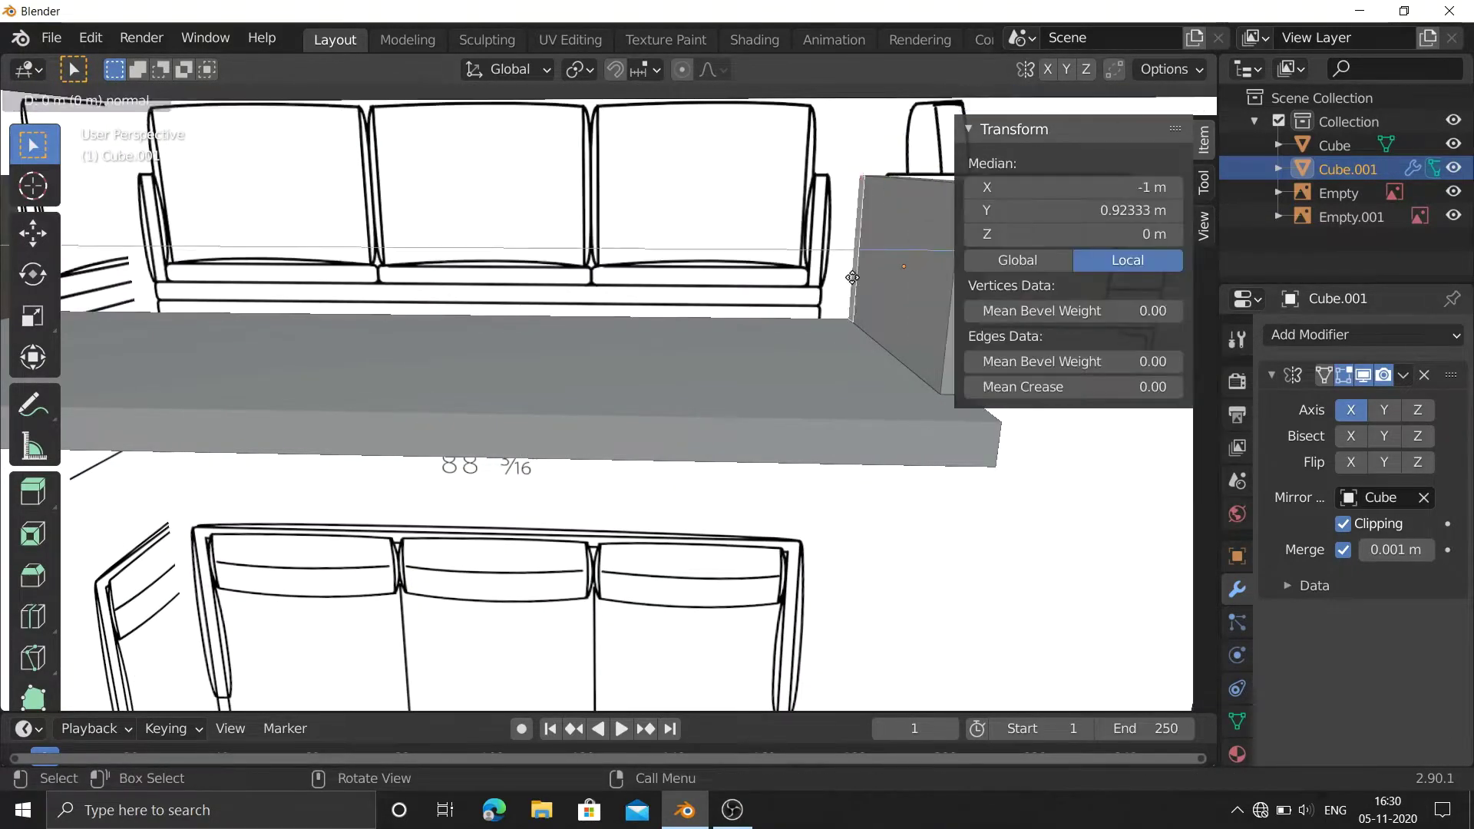
key(x)
click(344, 326)
Add a trial cube, raise it and shrink it.
key(Tab)
key(shift+a)
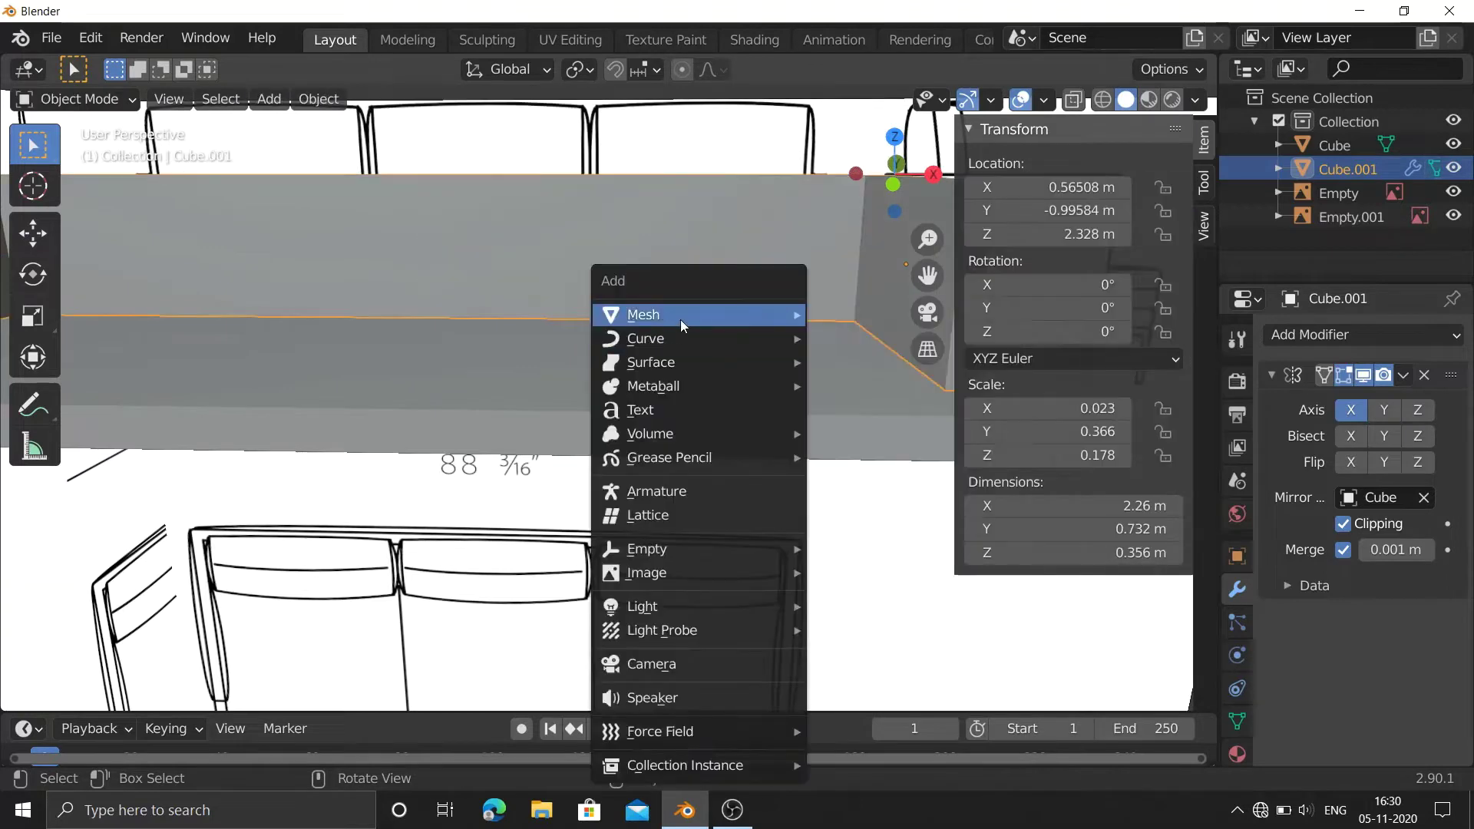
click(844, 339)
key(g)
click(638, 510)
key(s)
click(941, 256)
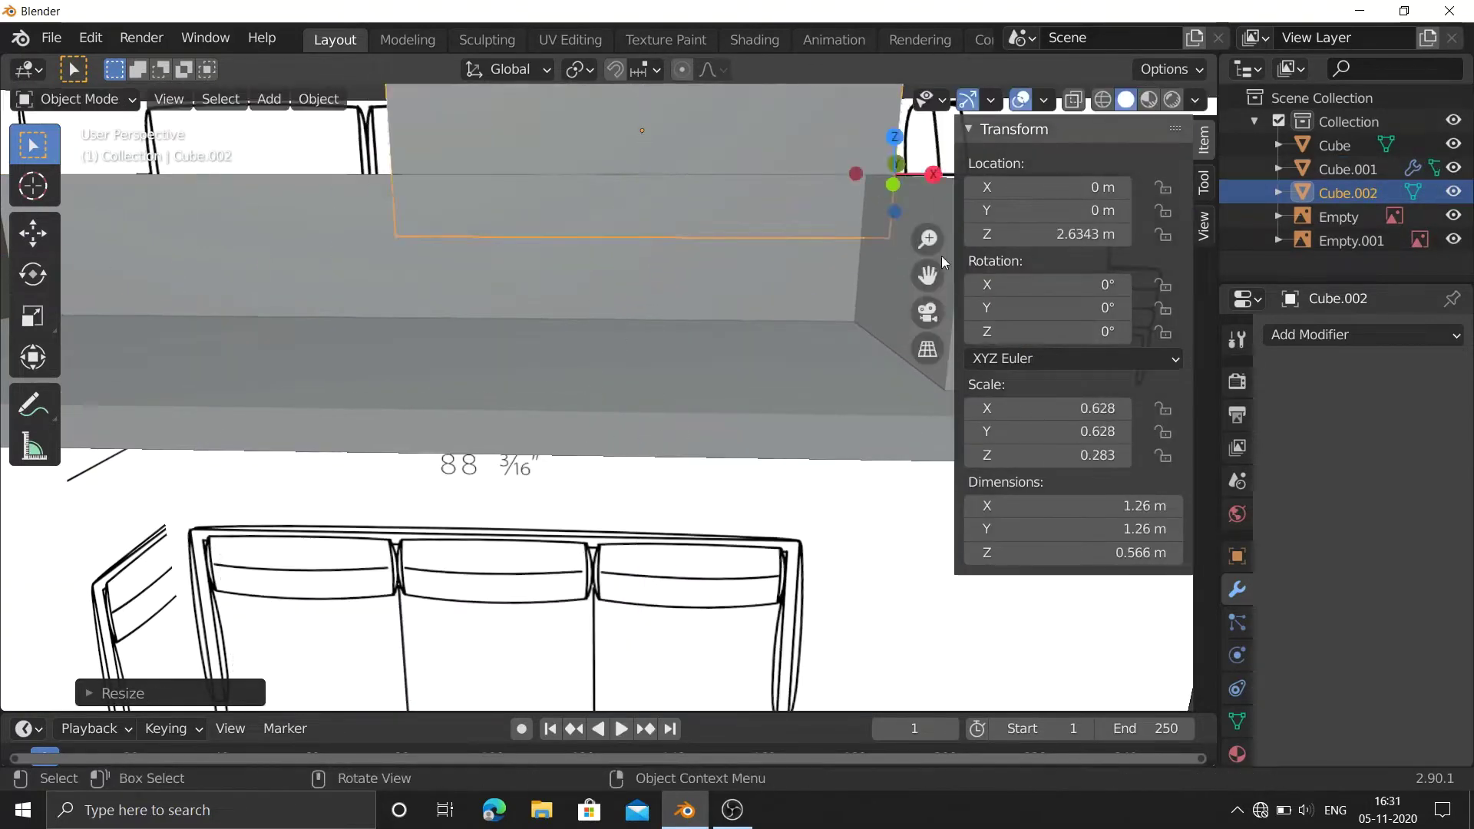
drag(894, 169, 844, 184)
Try further moves and resizes on the trial cube, then delete it.
key(g)
click(891, 337)
key(s)
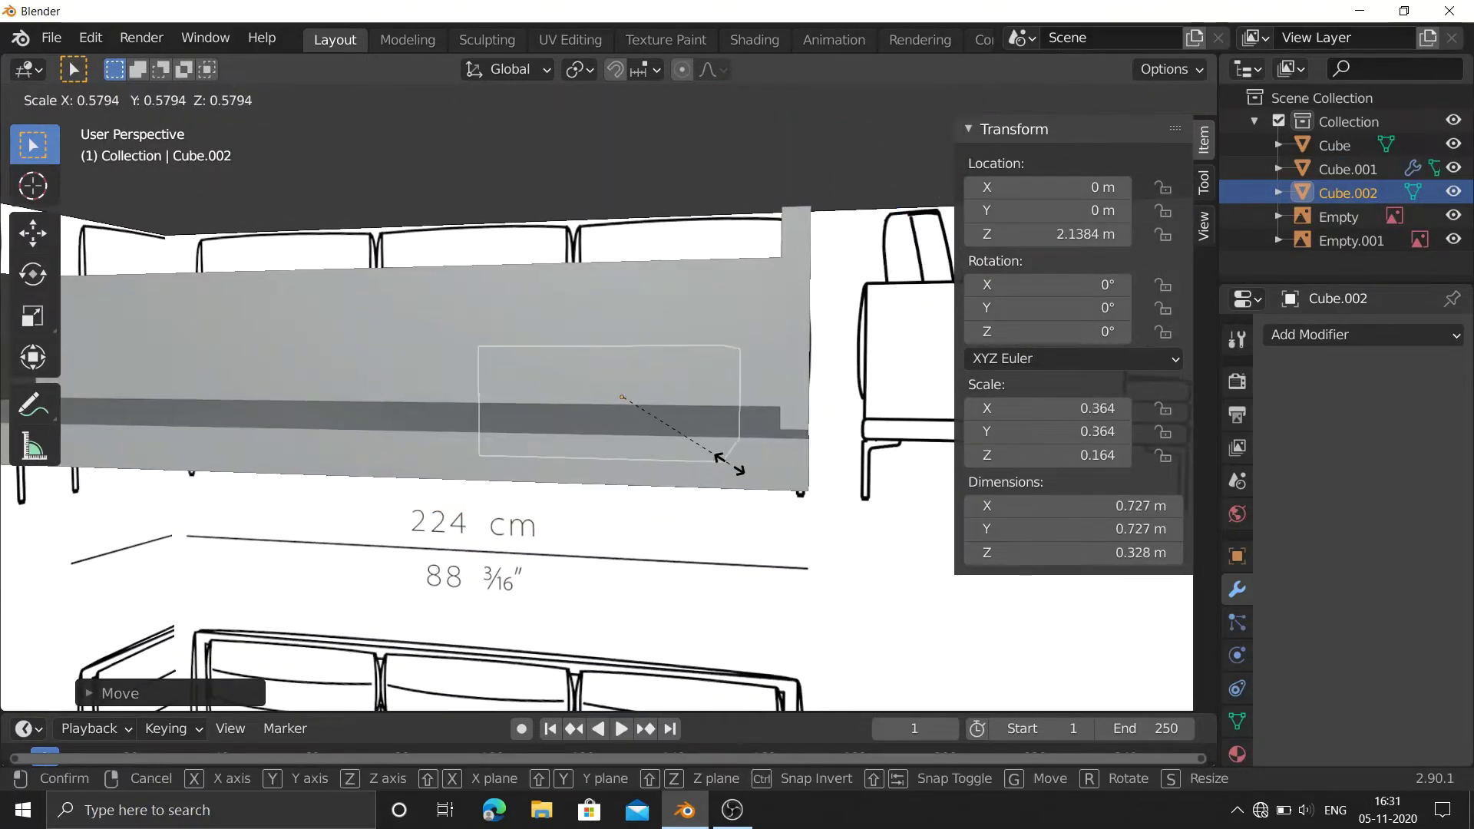
key(g)
key(y)
key(Escape)
key(Delete)
click(591, 462)
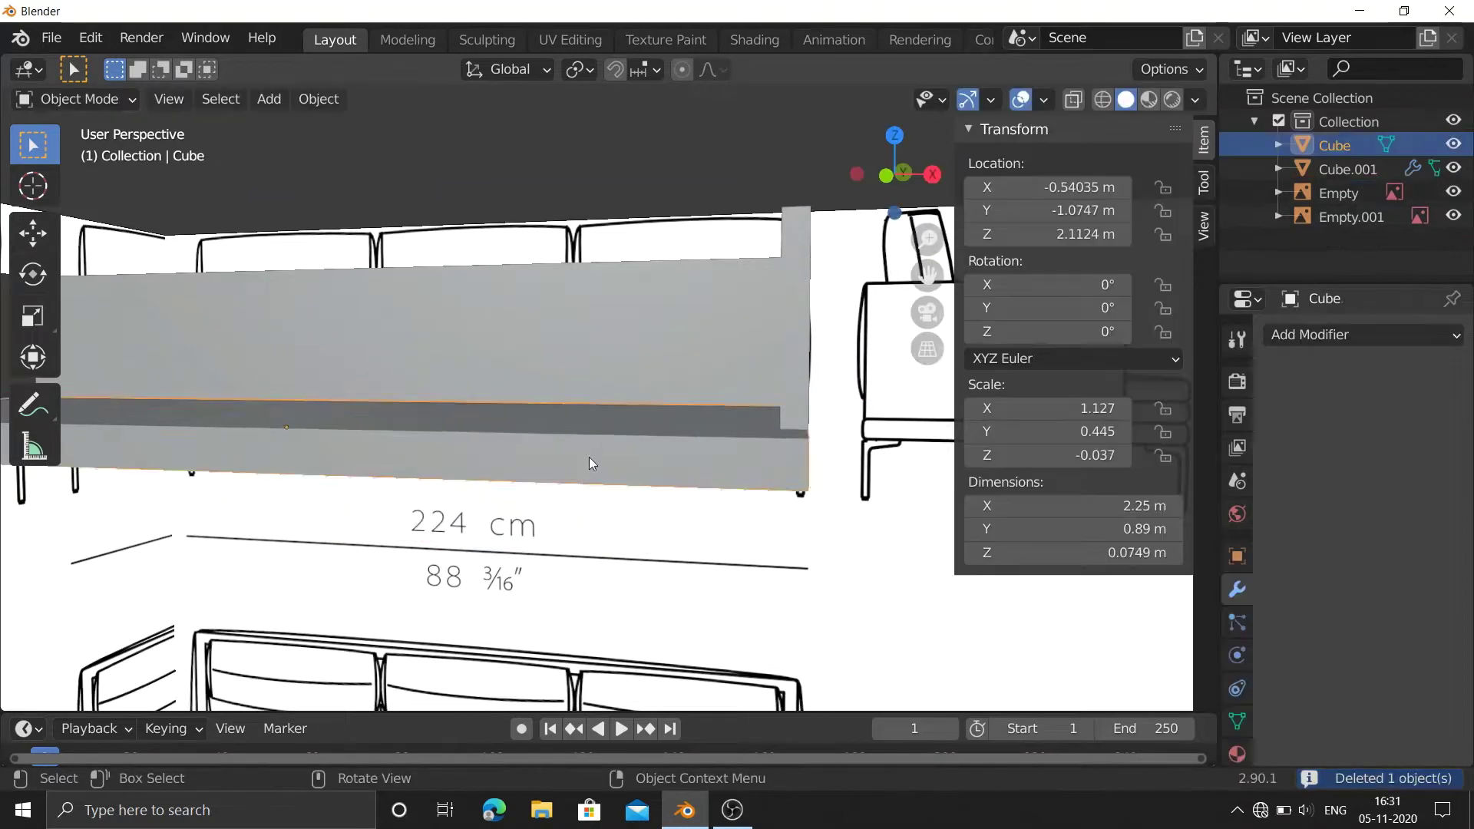
Duplicate the base slab in place as Cube.002 for face editing.
key(shift+d)
click(576, 418)
drag(890, 168, 875, 185)
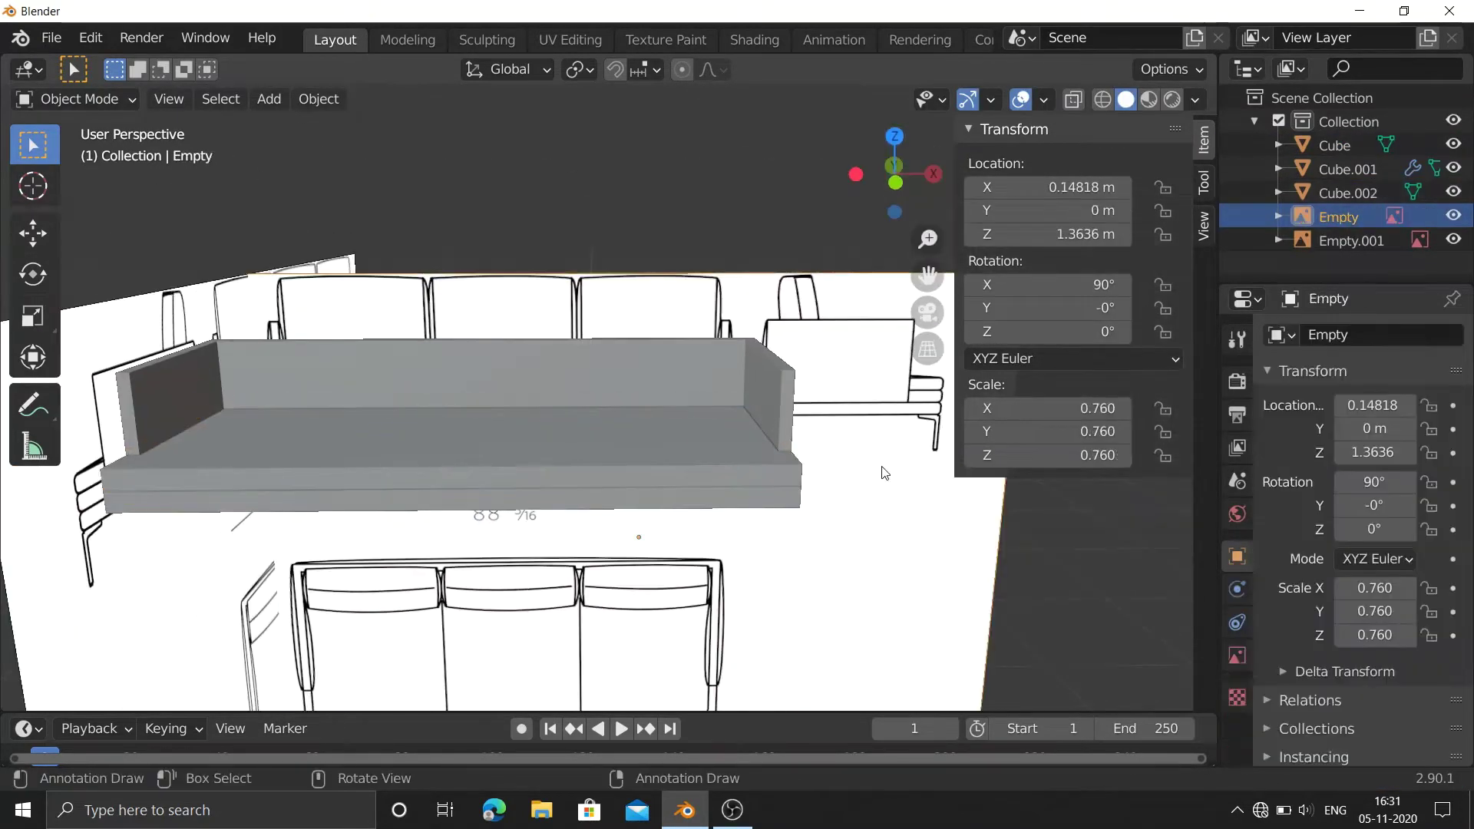
key(ctrl+z)
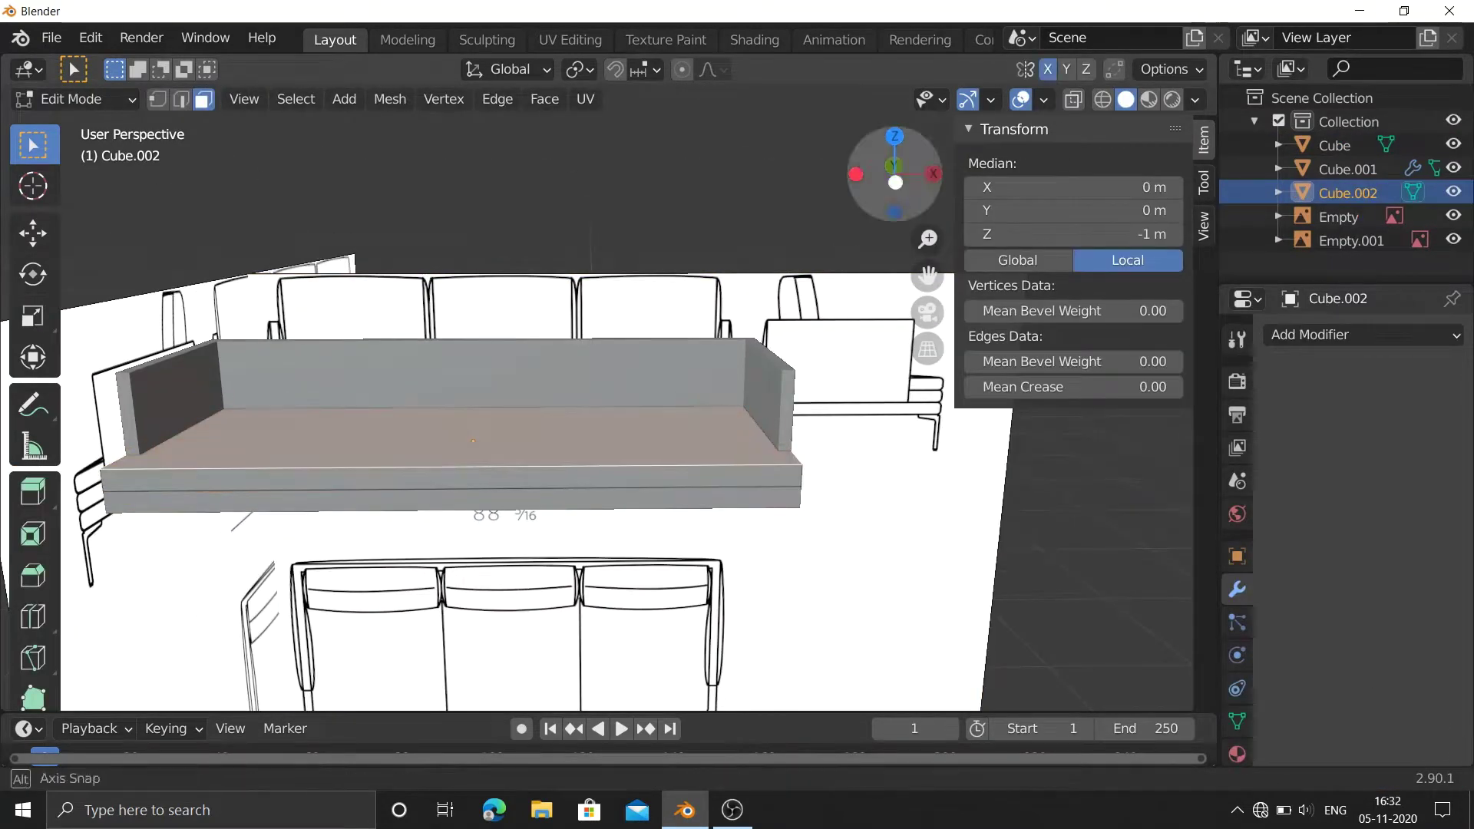
Stretch the seat slab sideways by moving its face along the X axis.
key(g)
key(Escape)
key(KP_1)
key(g)
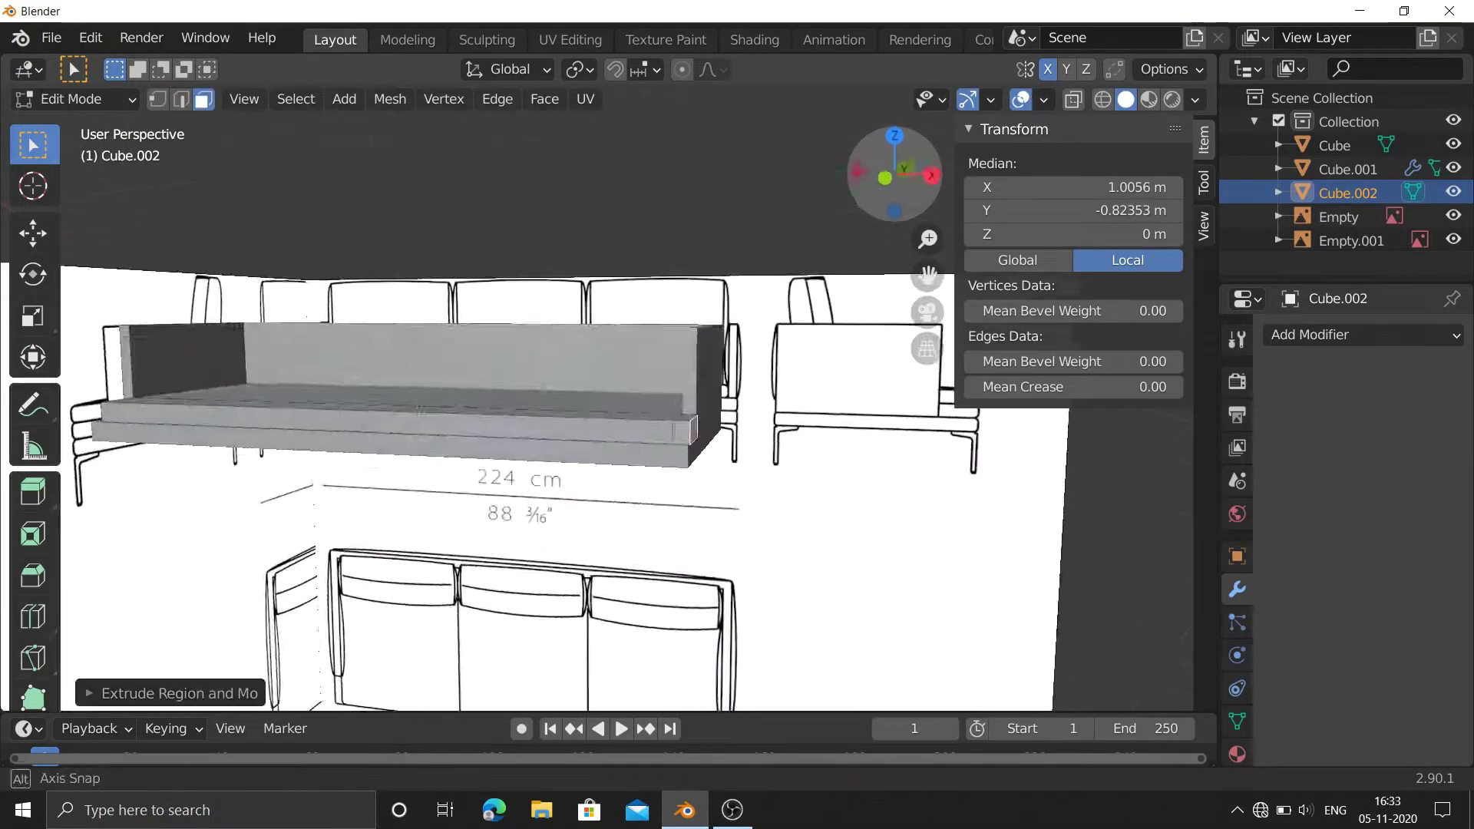
drag(905, 177, 762, 266)
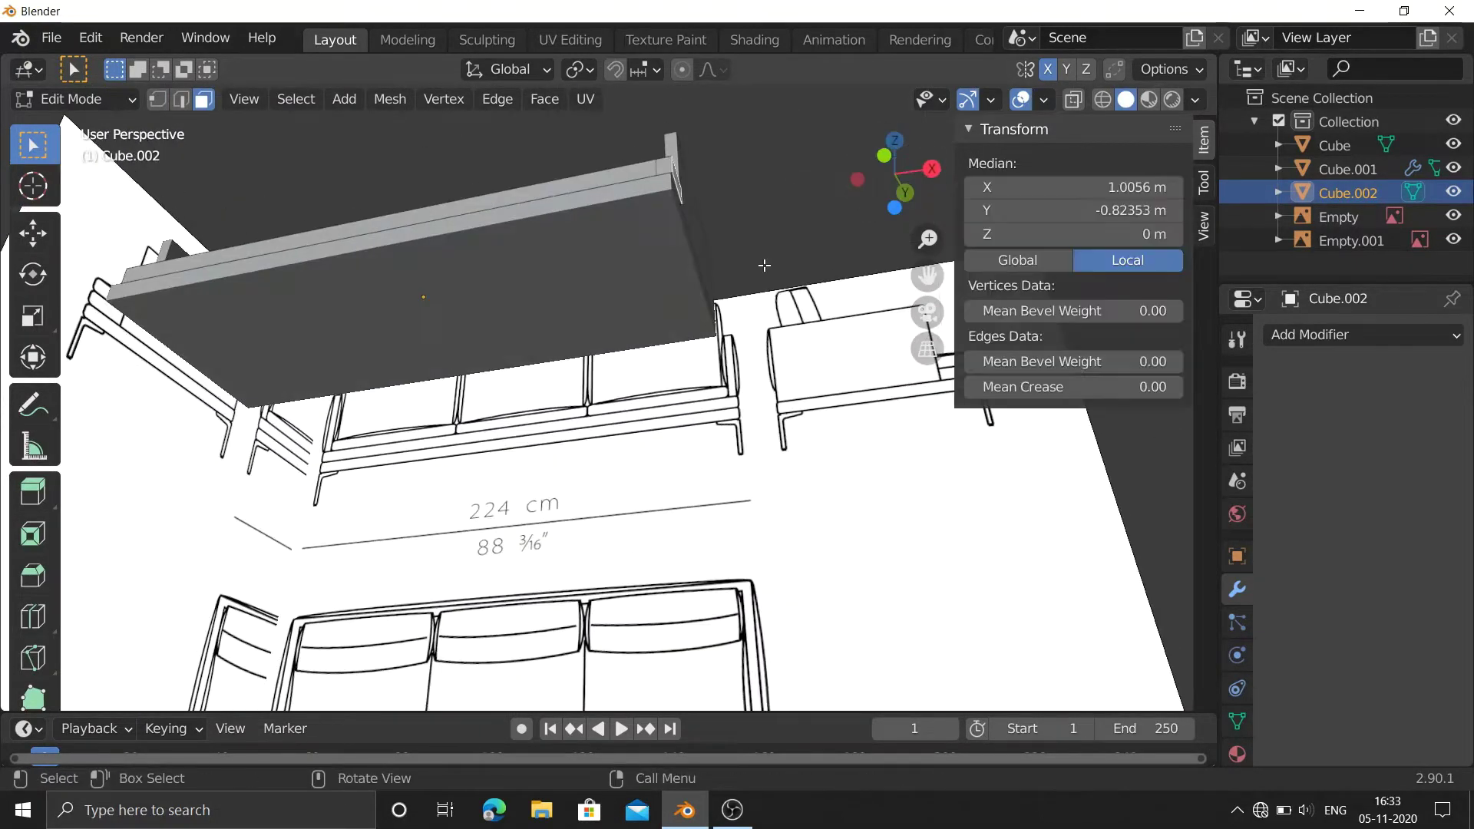
key(g)
key(x)
click(762, 266)
Extrude the slab's end face and slide it along X to the sofa's full length.
key(alt+a)
mouse_move(537, 384)
middle_down()
mouse_move(313, 515)
mouse_move(868, 184)
middle_up()
click(312, 515)
key(e)
click(224, 512)
key(g)
key(x)
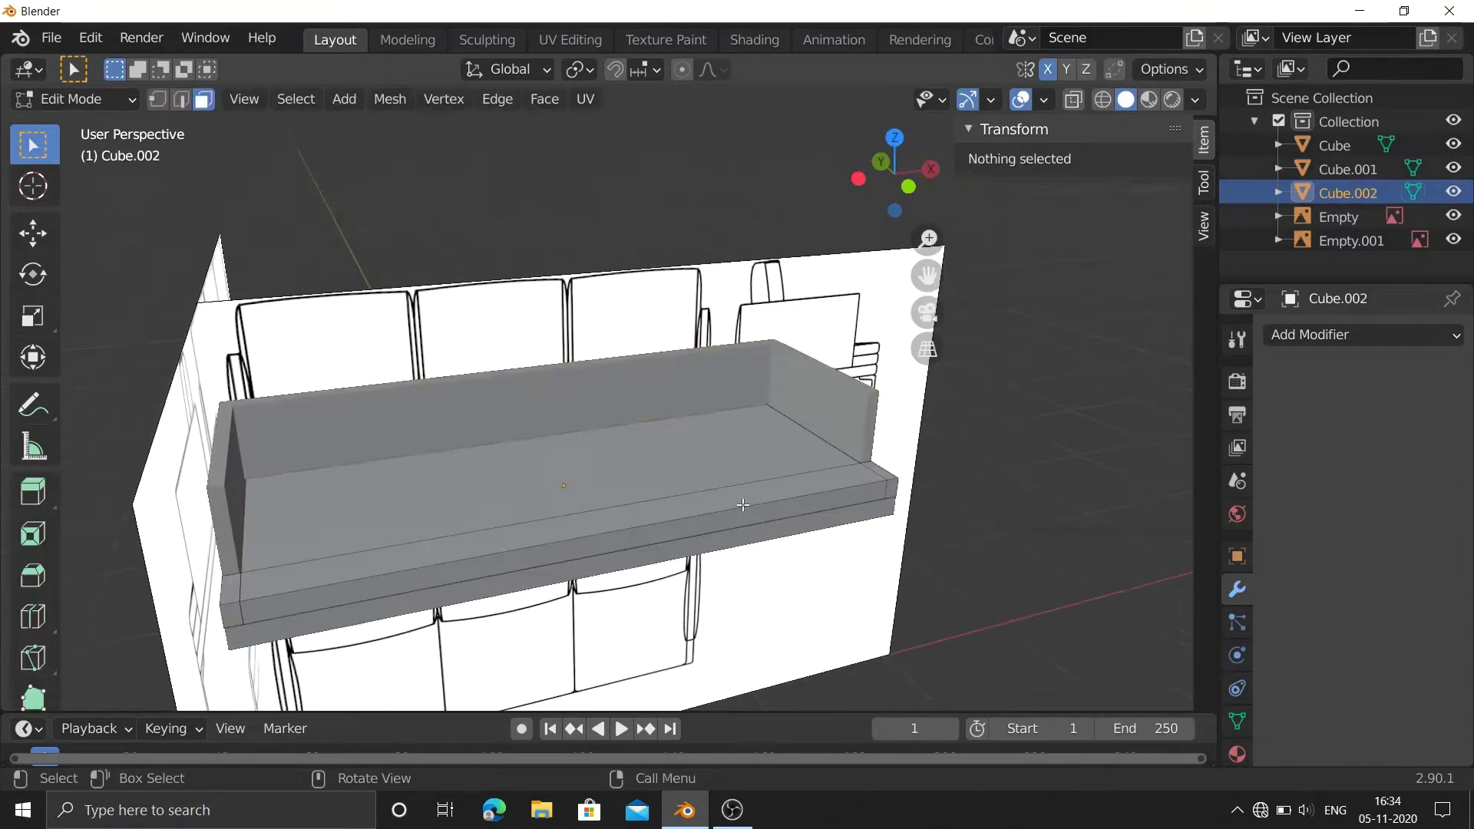
Dissolve the unneeded edges across the seat slab.
alt+click(485, 518)
key(x)
click(852, 583)
alt+click(223, 588)
key(x)
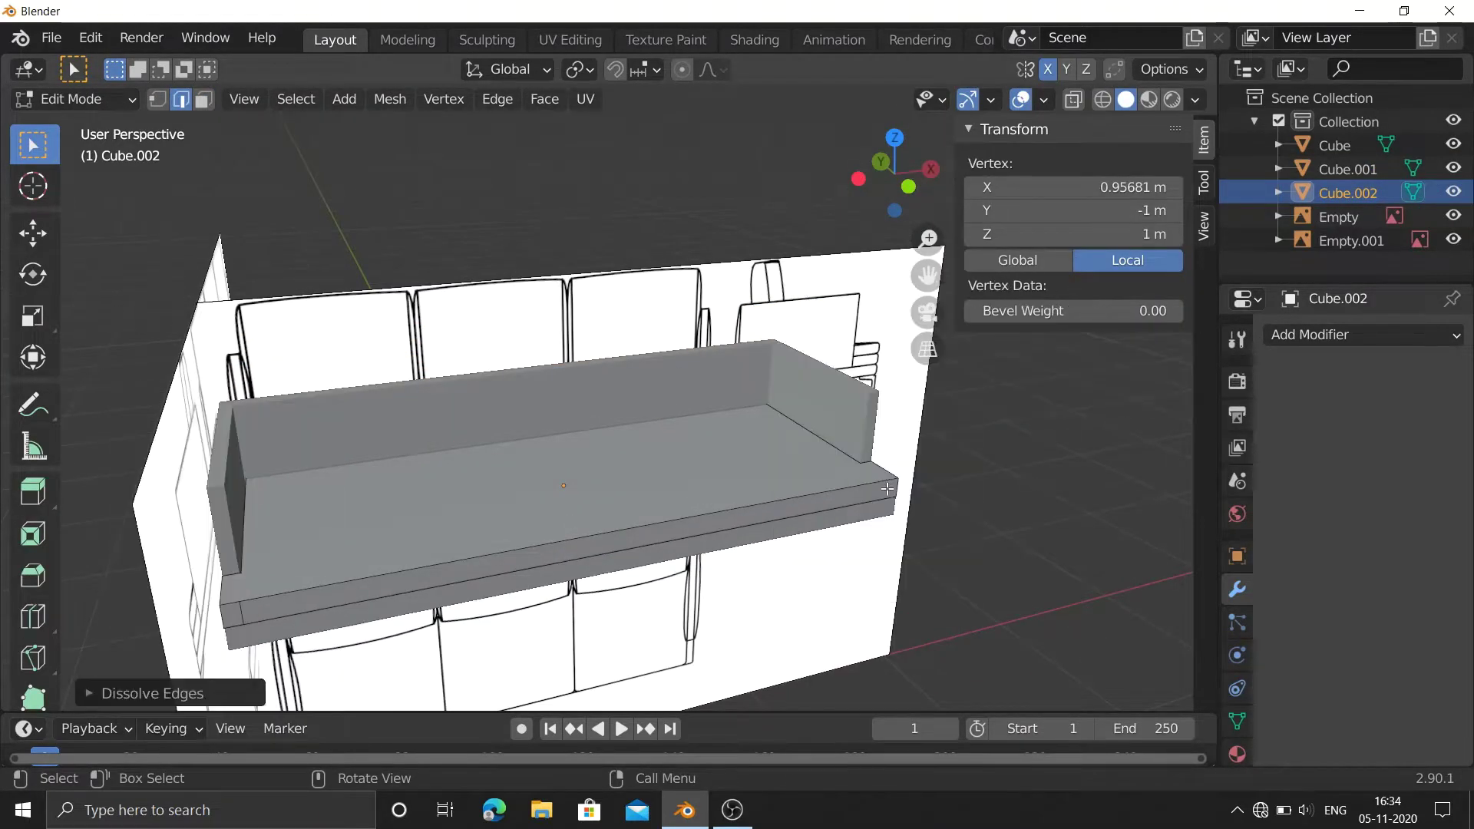
Merge the slab's duplicate vertices by distance, leaving a 2.26 × 0.89 × 0.0749 m slab.
key(a)
key(x)
click(243, 614)
key(m)
click(729, 384)
key(a)
key(m)
click(644, 476)
Add a new cube, shrink it and flatten it along Y into a thin panel.
key(Tab)
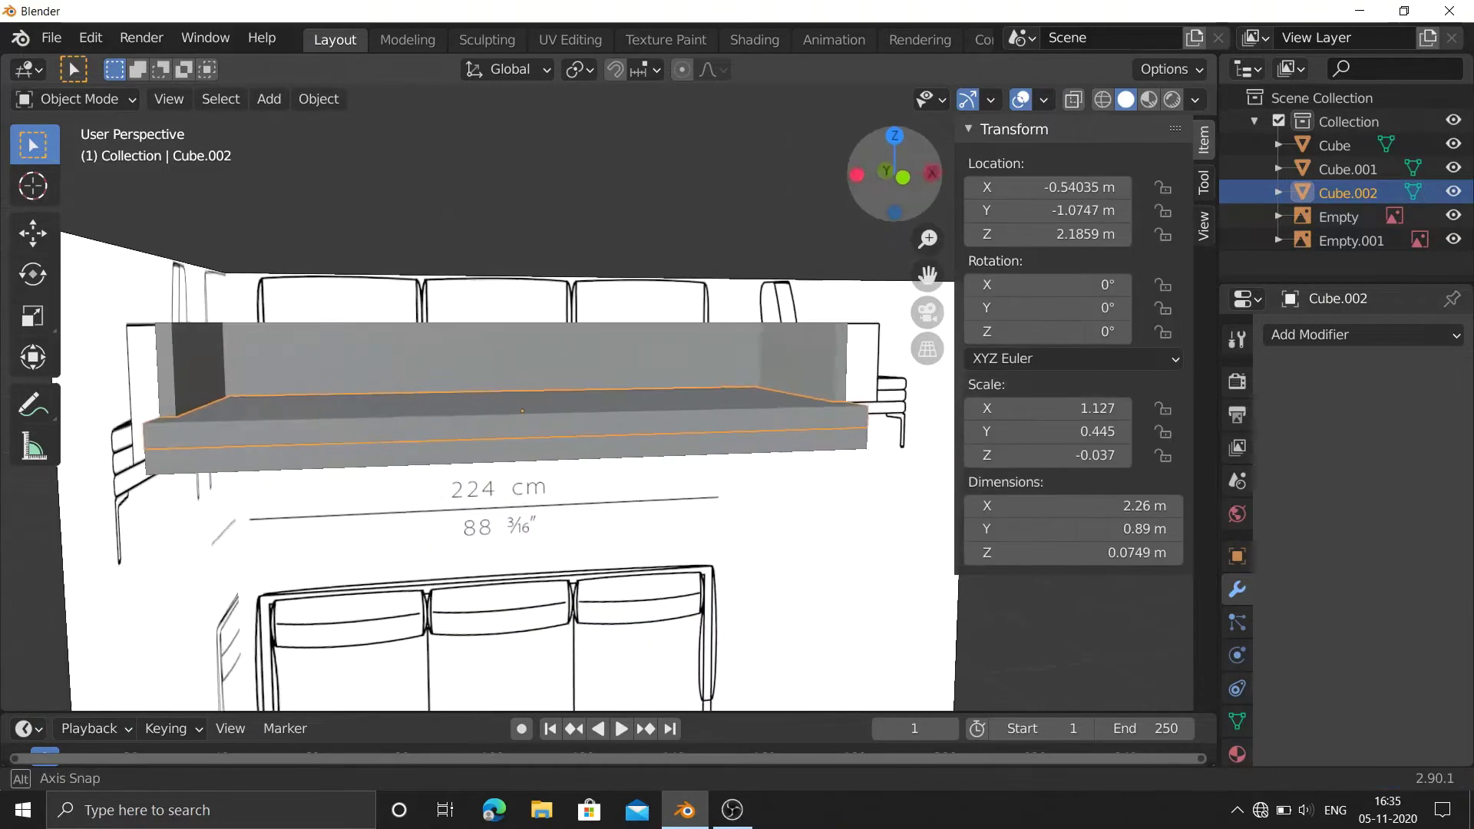
key(KP_1)
key(shift+a)
click(711, 629)
key(s)
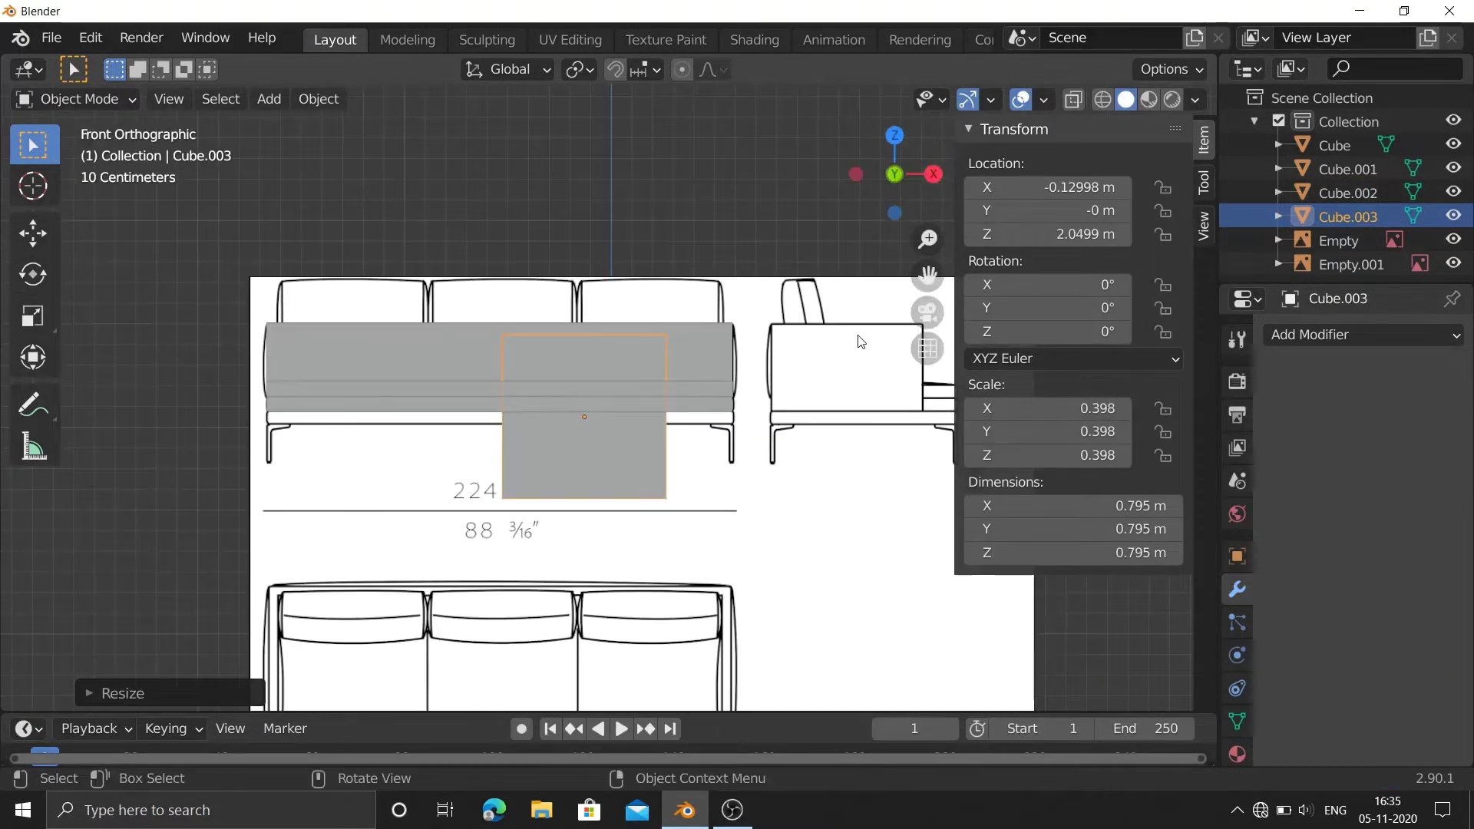
key(g)
key(z)
key(y)
middle_drag(691, 306, 730, 263)
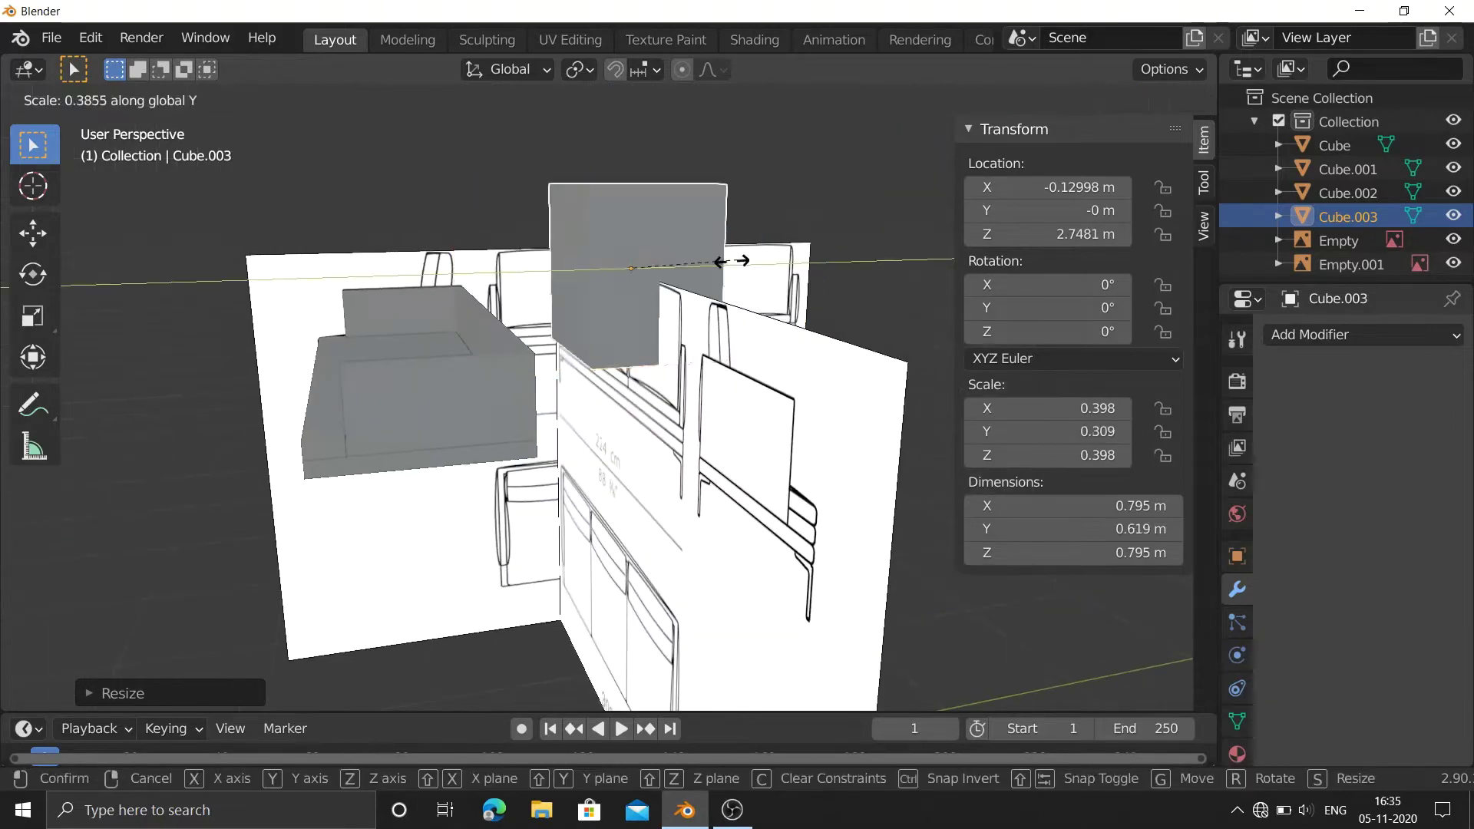
click(730, 263)
Place the panel against the backrest in side view and lower it vertically.
key(KP_3)
key(g)
key(y)
click(756, 204)
key(s)
click(735, 230)
key(g)
key(z)
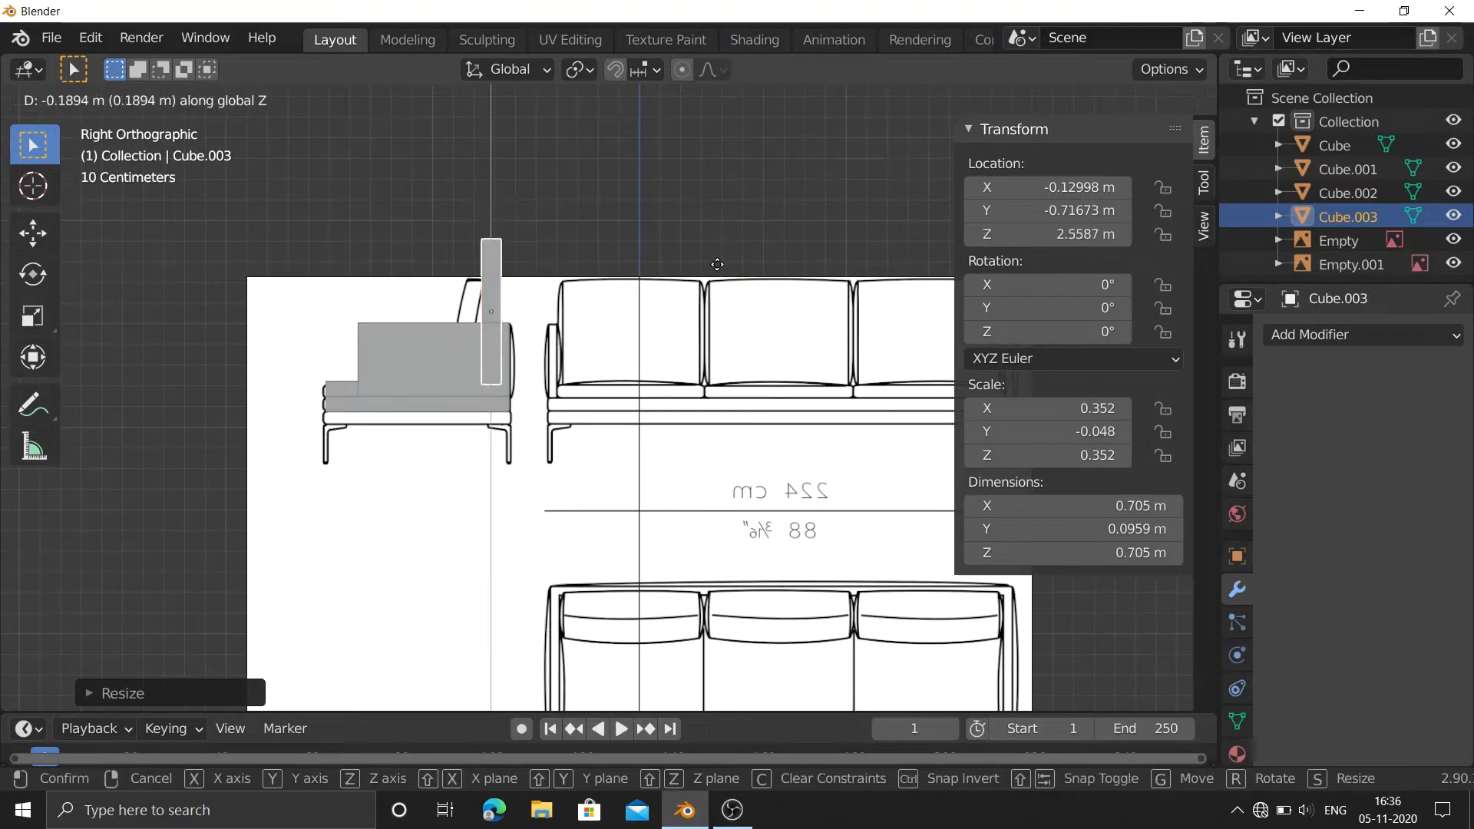
middle_drag(707, 265, 709, 310)
key(KP_1)
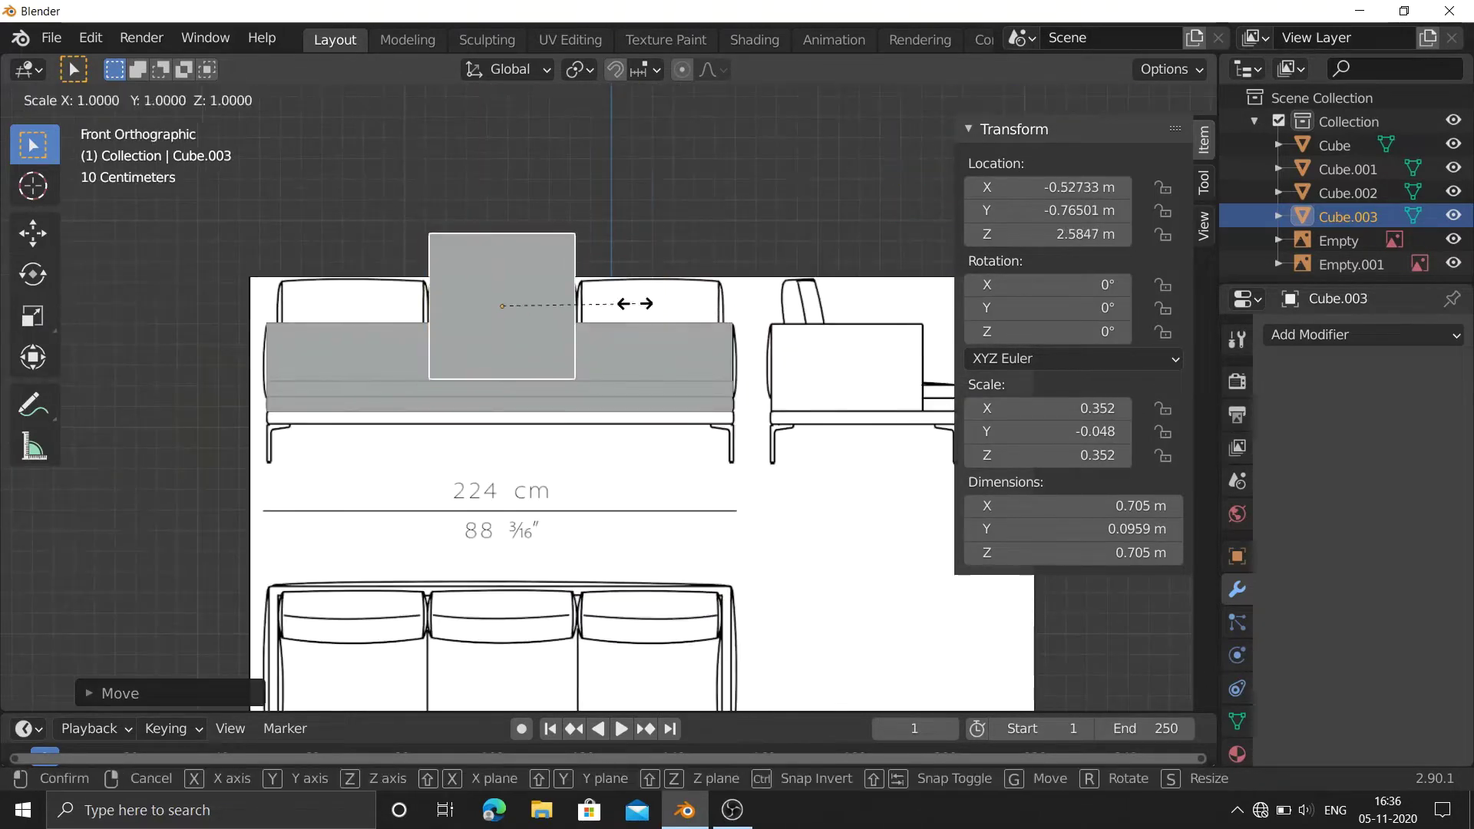
click(577, 371)
Lower and resize the panel into a 0.705 × 0.0959 × 0.513 m pillow block.
drag(895, 174, 875, 157)
key(KP_1)
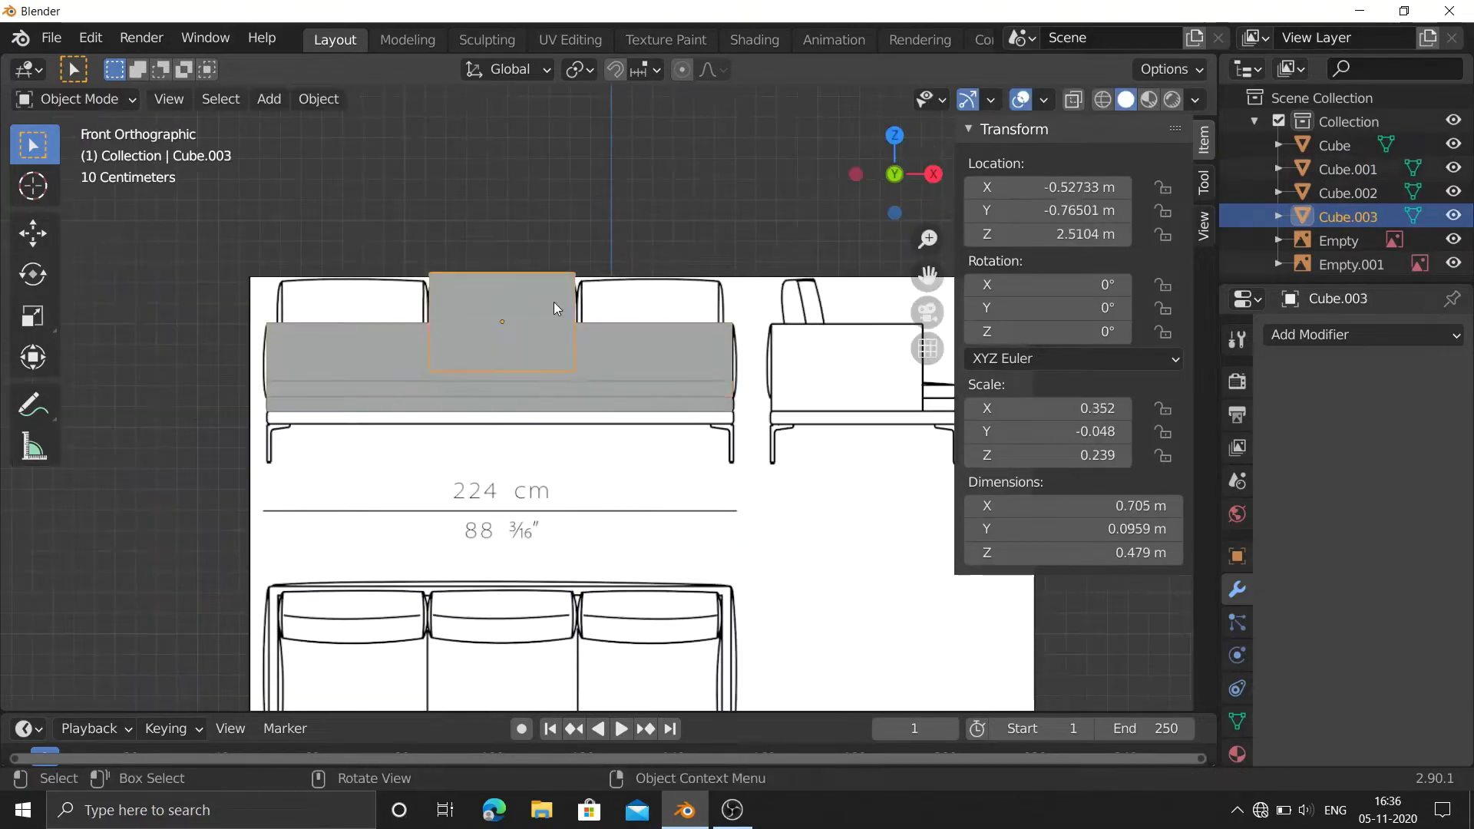
click(556, 298)
key(g)
key(z)
click(484, 324)
click(914, 173)
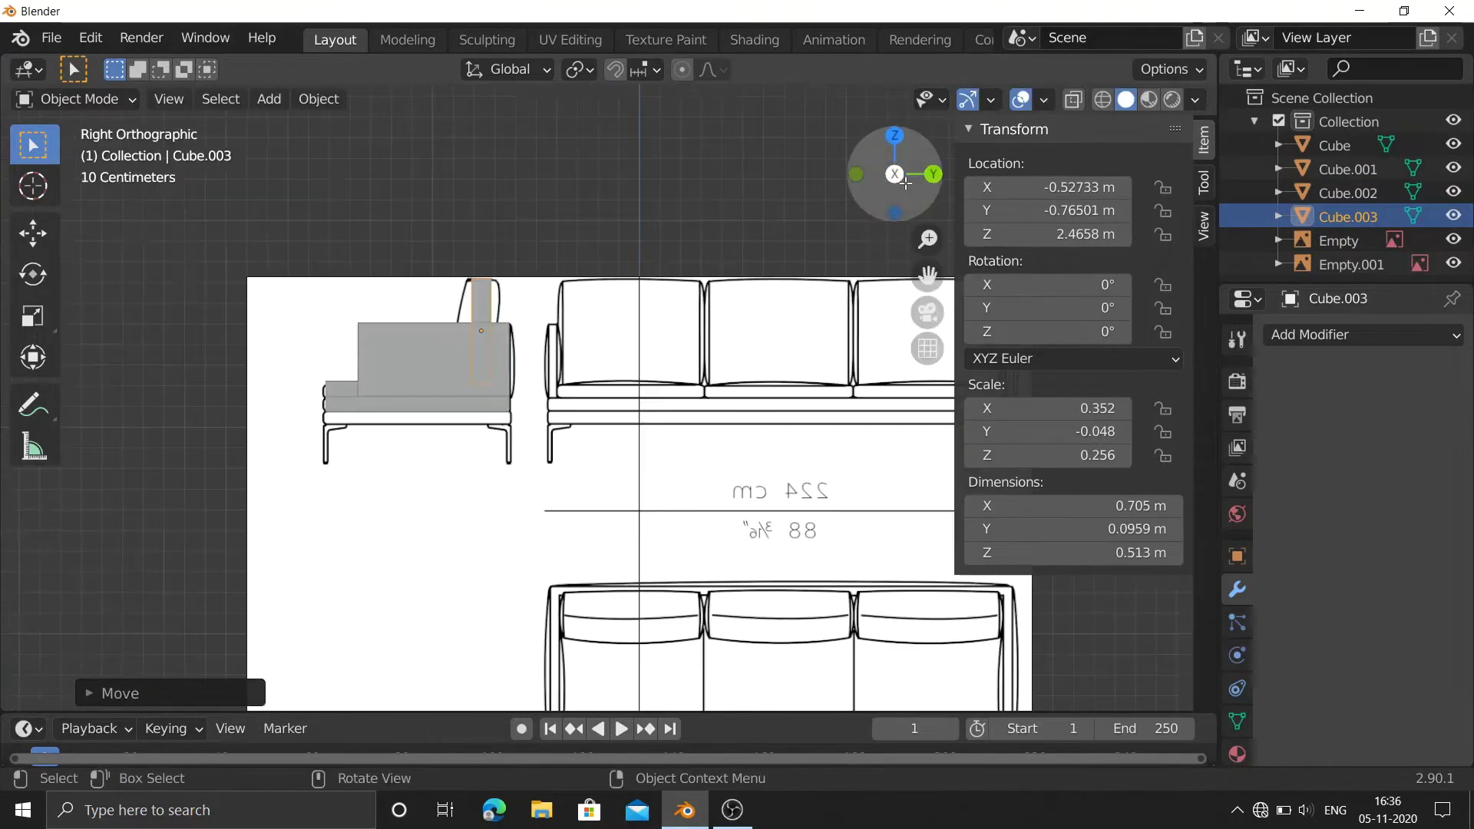
key(s)
click(904, 184)
key(Tab)
drag(894, 174, 691, 273)
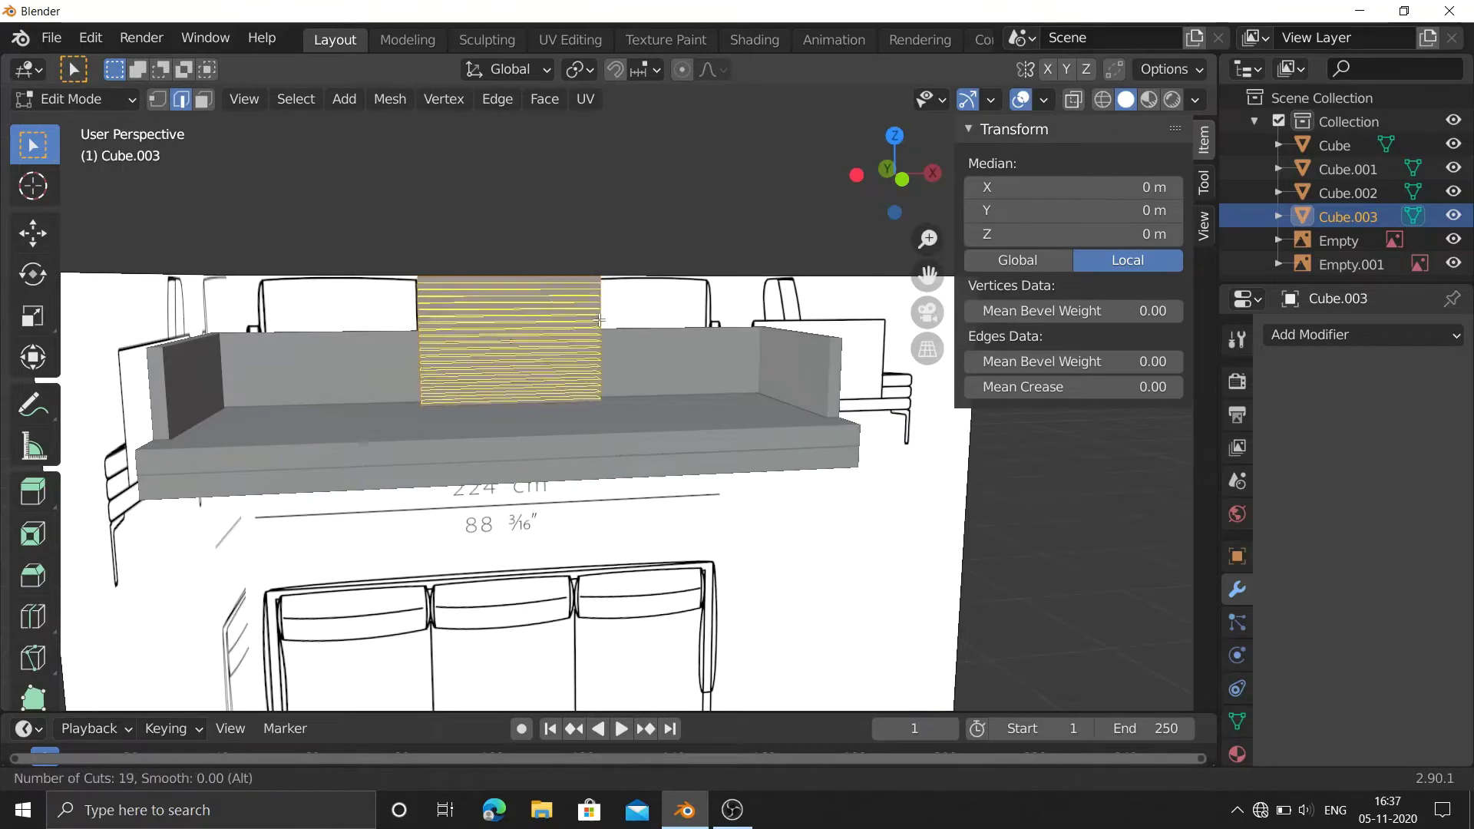
Add dense loop cuts to the panel and a Subdivision Surface modifier.
click(599, 320)
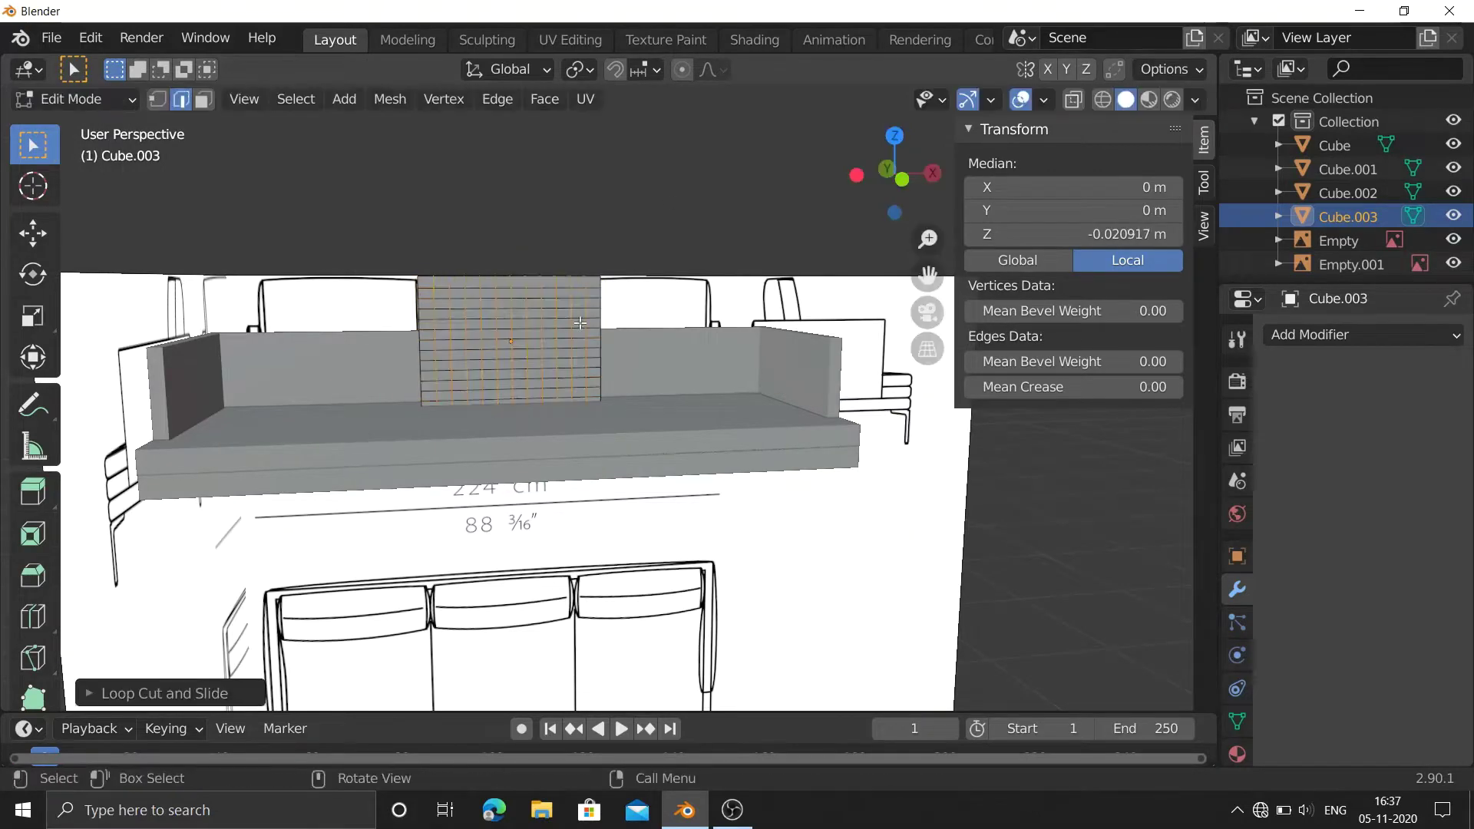
key(alt+a)
click(1332, 335)
click(1029, 726)
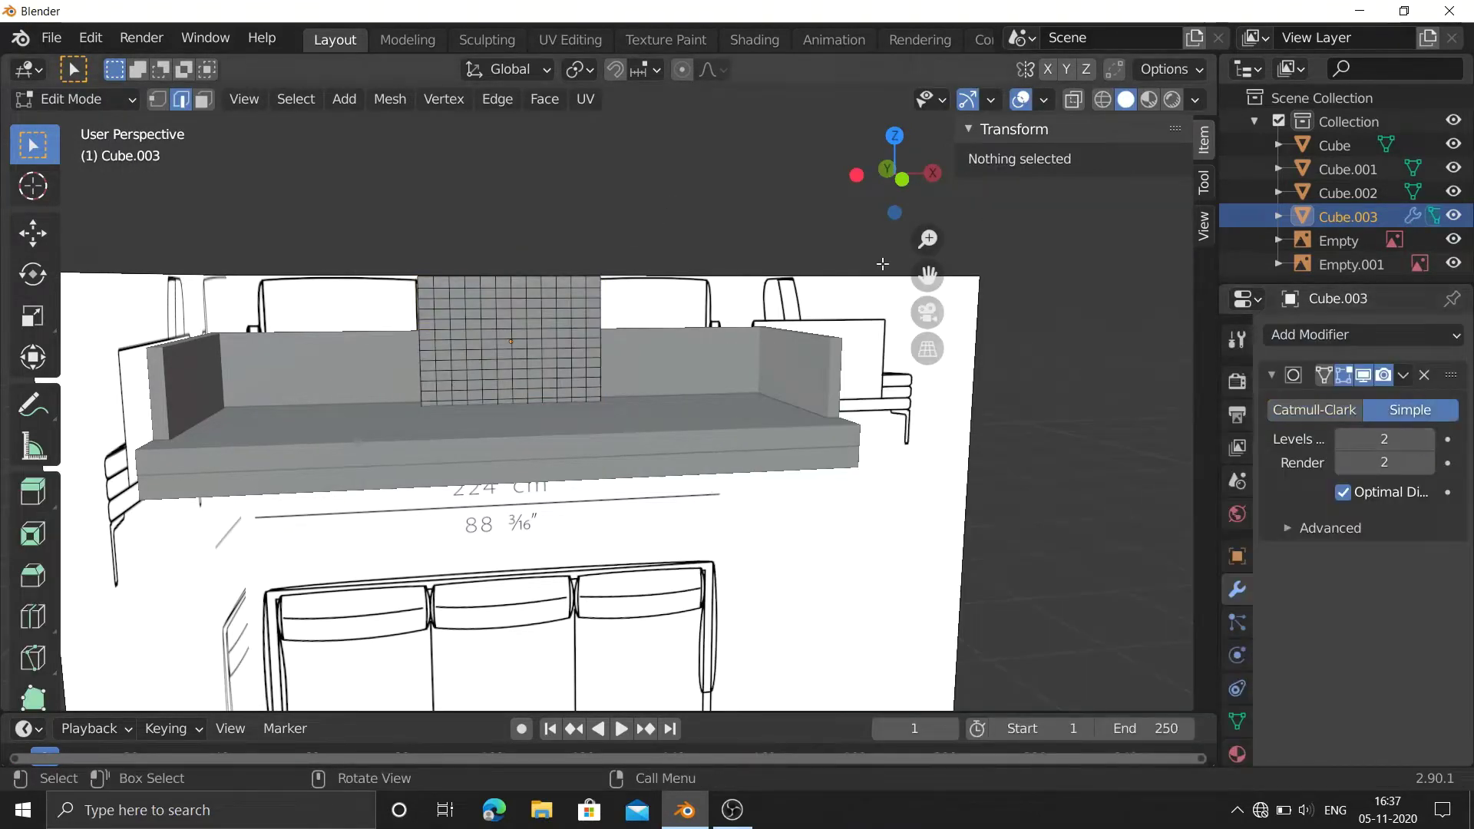
Mark the sharp edges as seams, unwrap the UVs, and apply the pillow's scale.
click(295, 98)
click(361, 319)
click(244, 99)
key(ctrl+e)
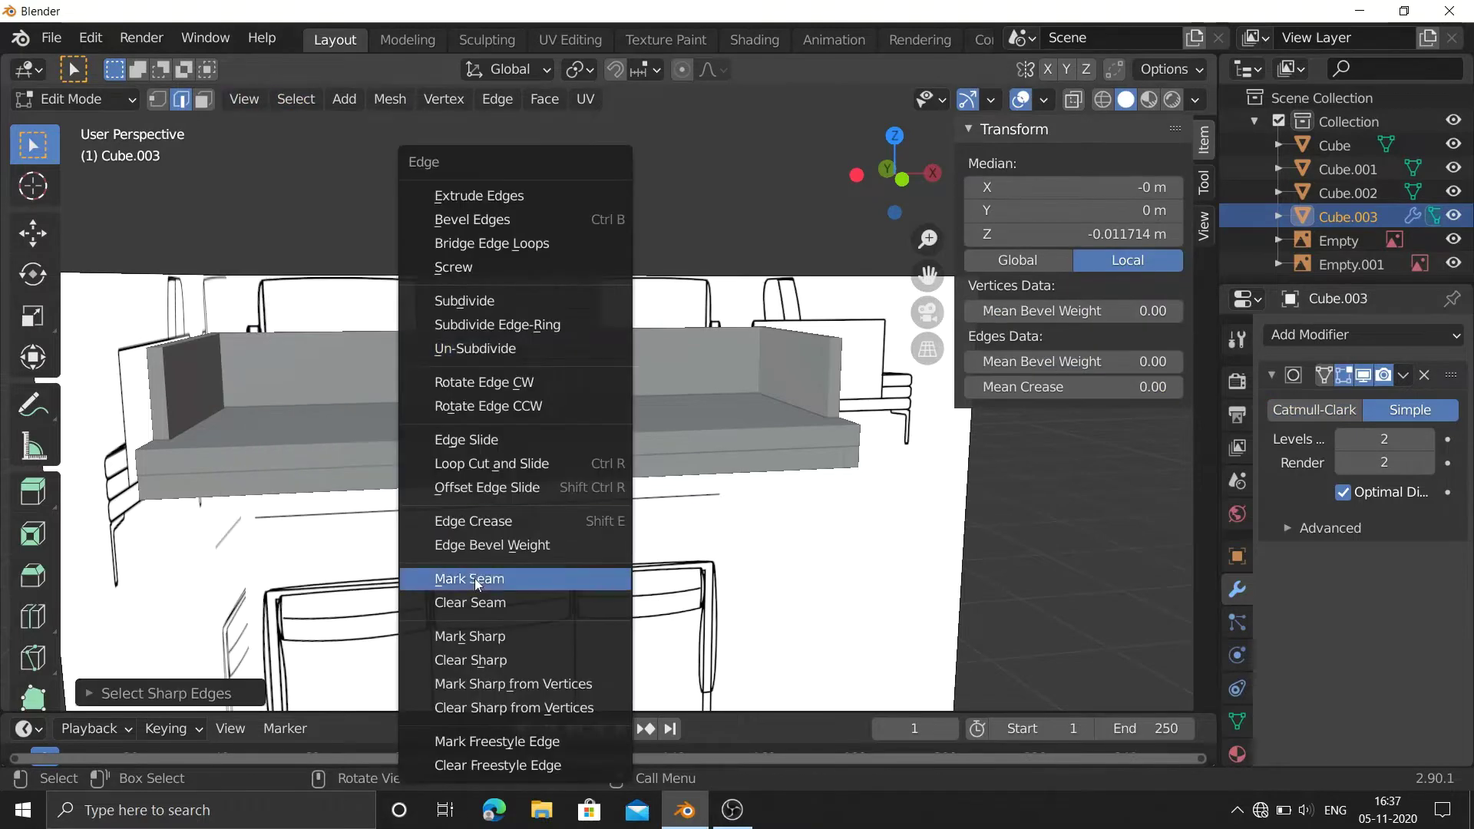
click(476, 583)
key(u)
click(514, 316)
key(Tab)
key(ctrl+a)
click(499, 286)
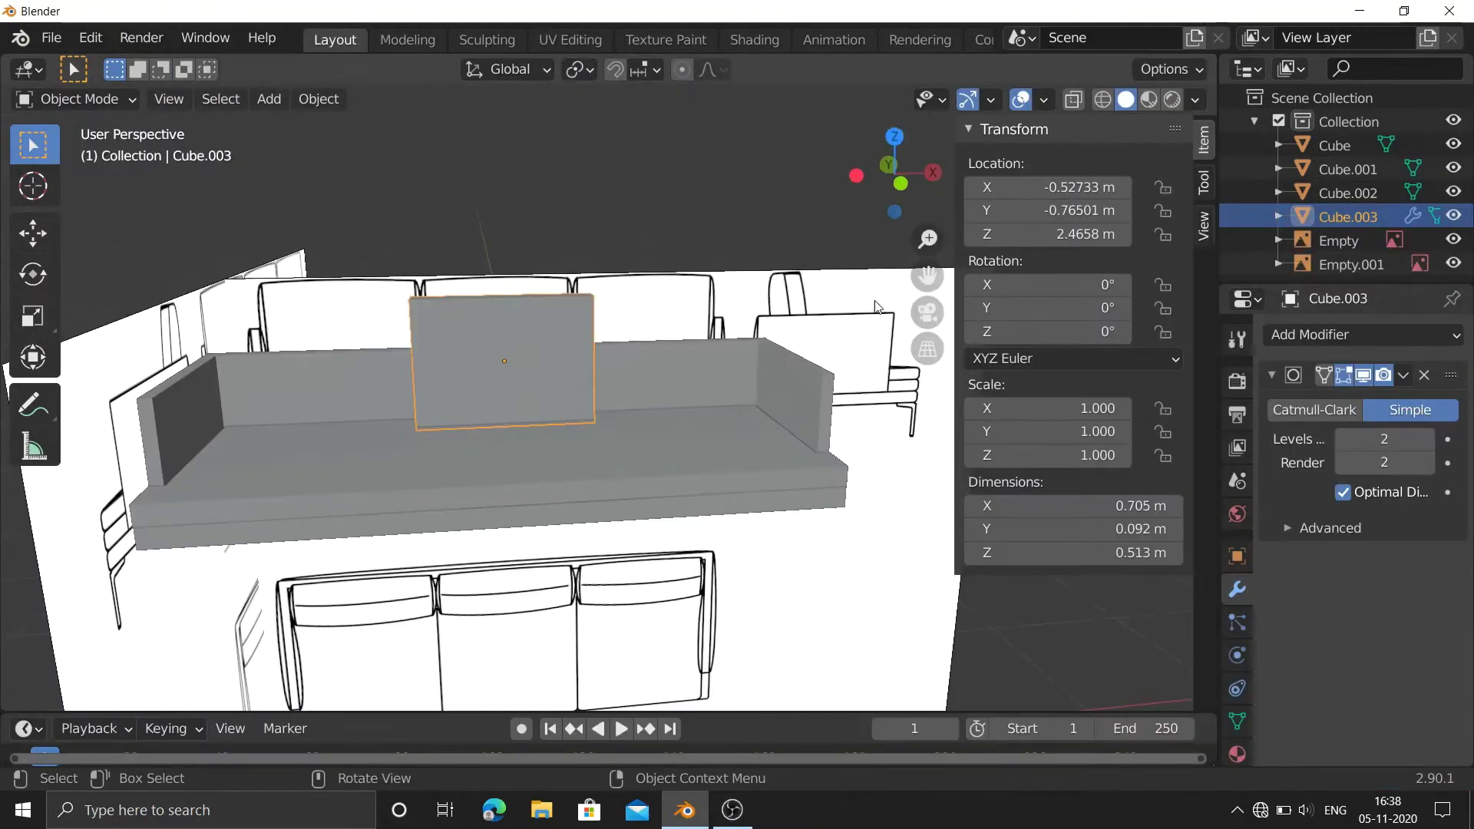
Add cloth physics with Pressure enabled and raised, and expand the Field Weights settings.
click(1237, 655)
click(1349, 322)
scroll(1351, 615, down, 10)
click(1297, 607)
drag(1351, 645, 1382, 645)
scroll(1305, 691, down, 5)
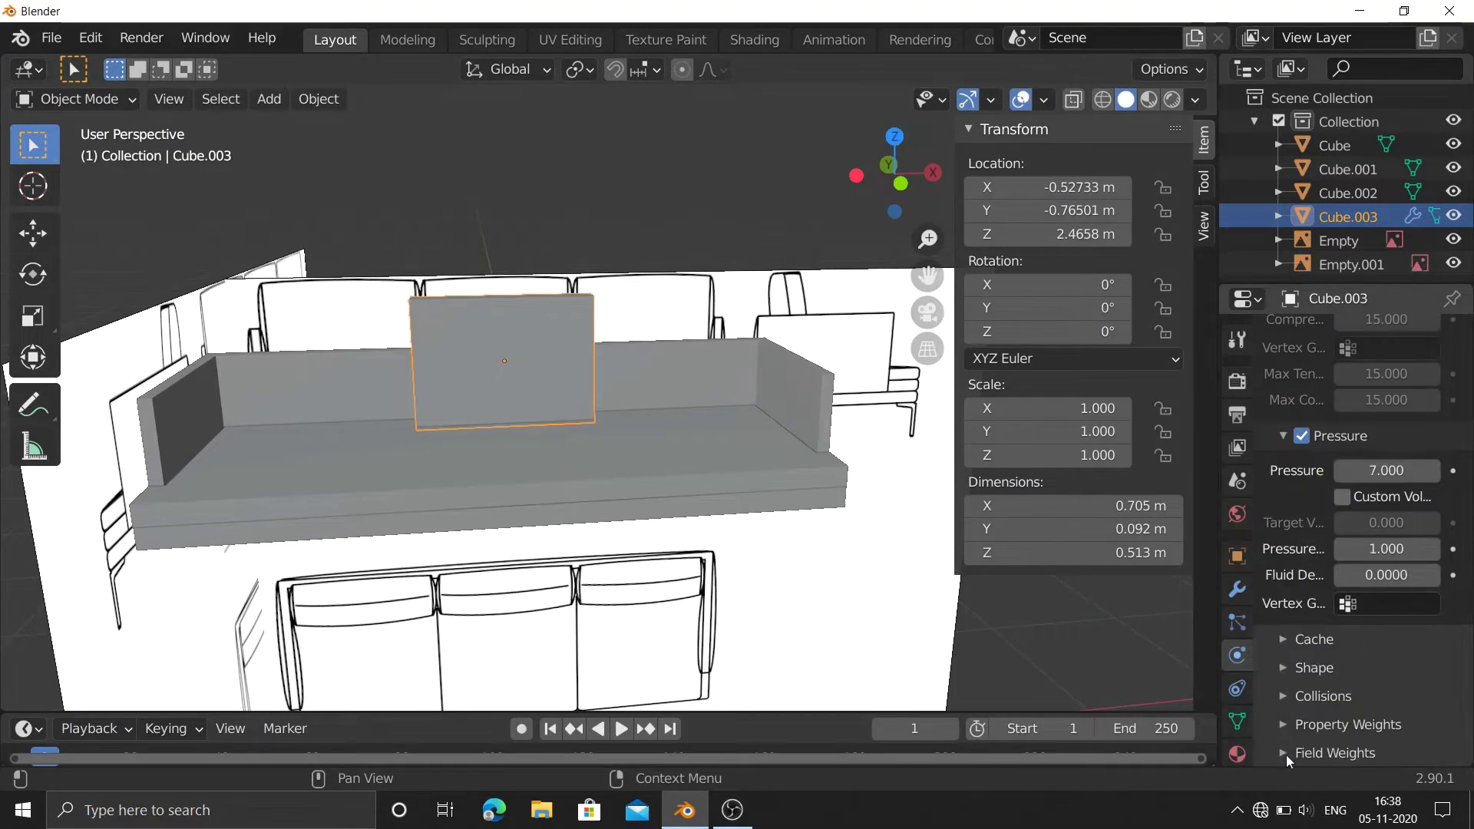
click(1288, 754)
scroll(1441, 393, down, 10)
key(Escape)
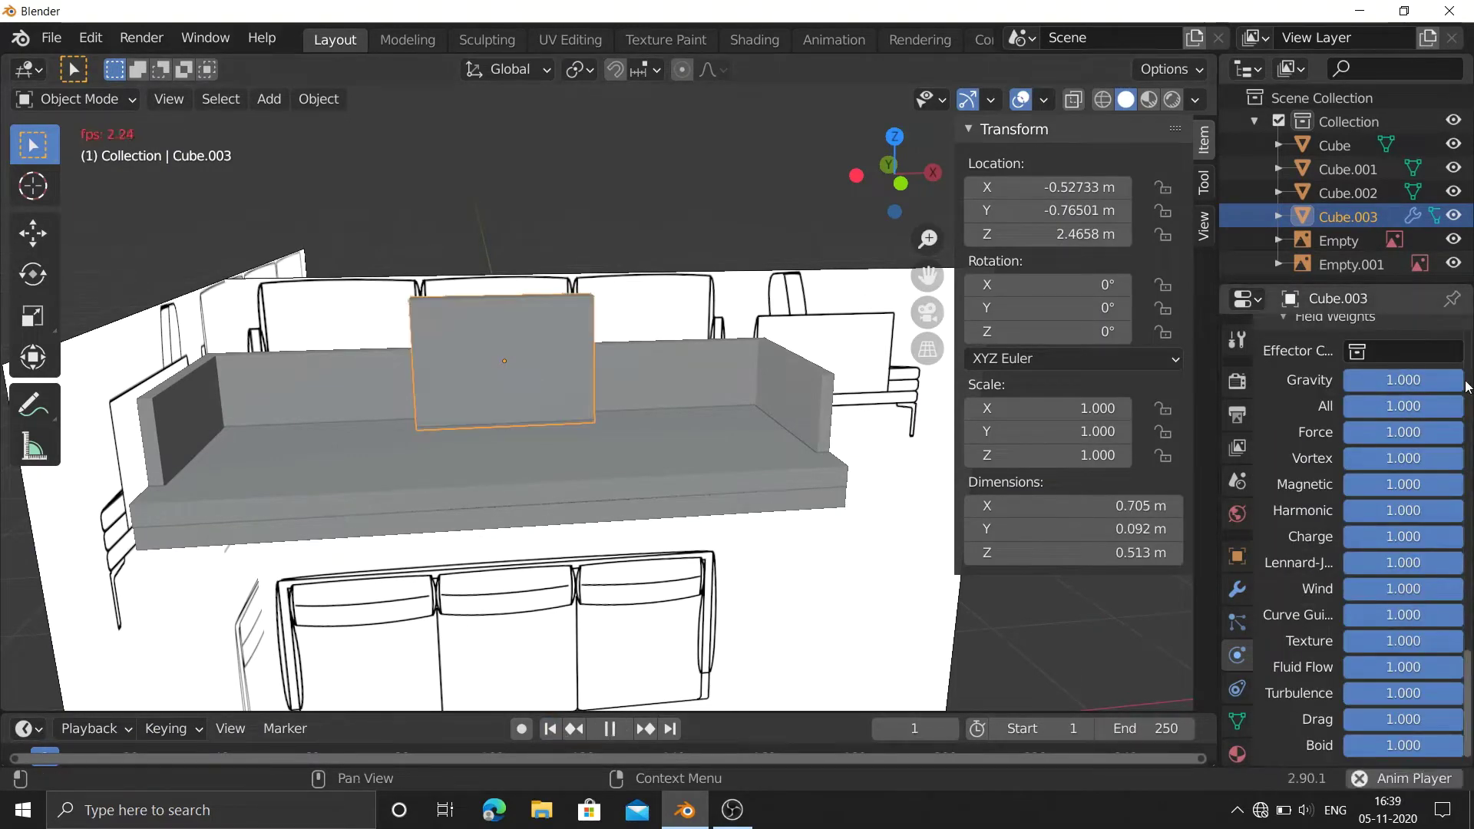
Re-add cloth physics with defaults and play the simulation to inflate the pillow.
drag(895, 173, 568, 722)
scroll(1351, 538, up, 10)
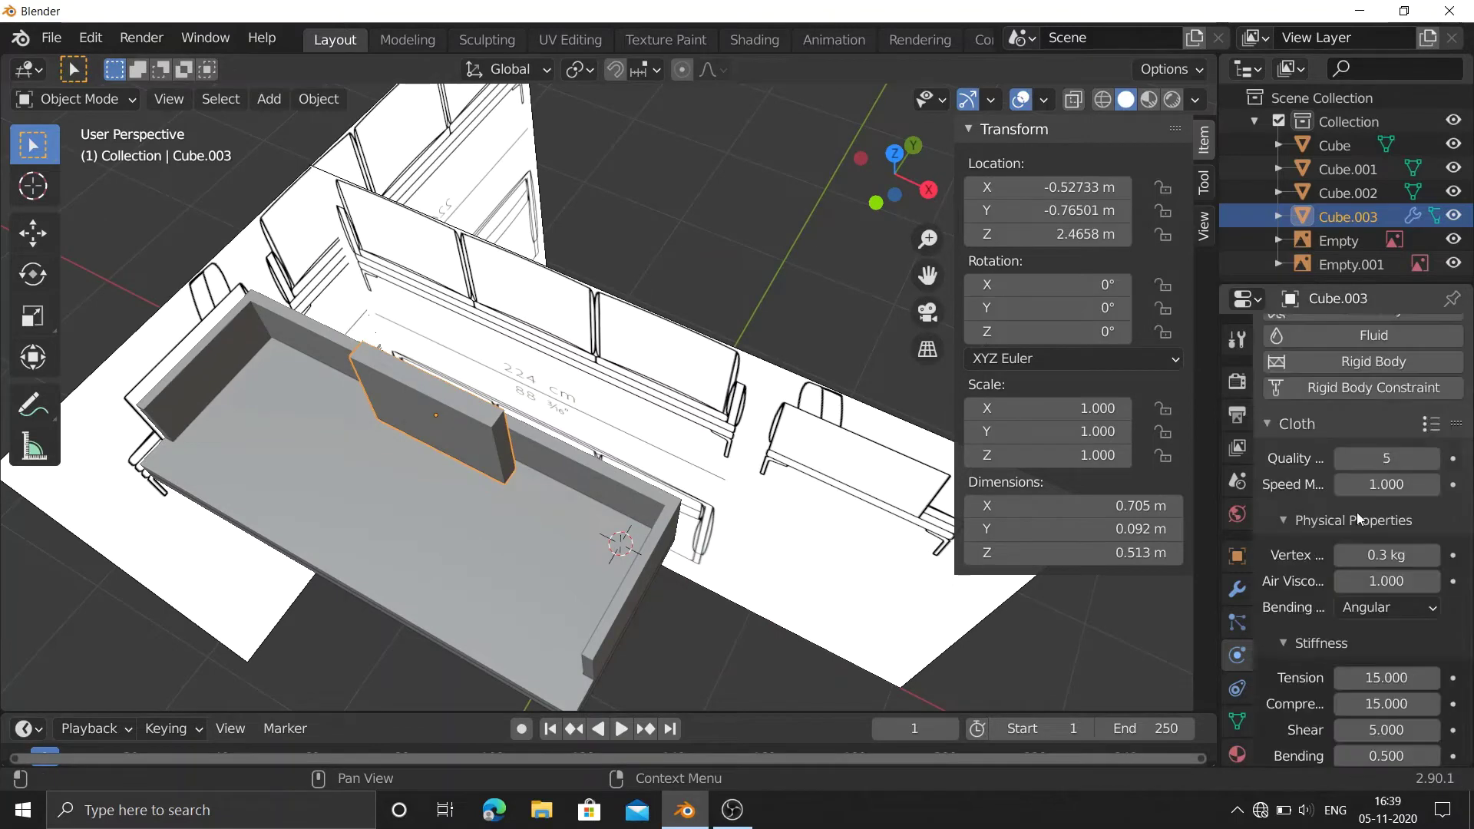
click(1443, 315)
click(1363, 432)
scroll(1351, 614, down, 10)
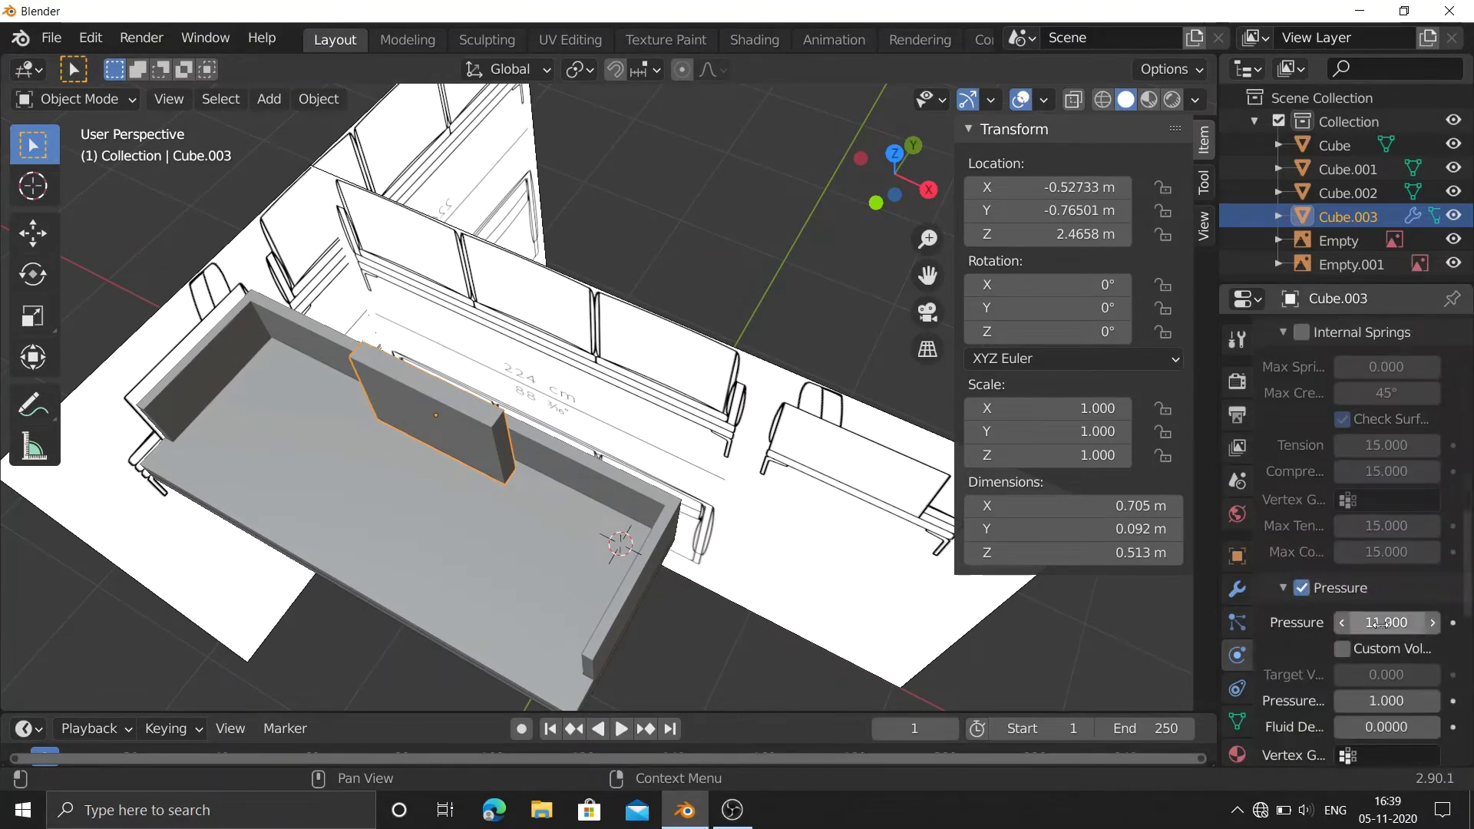
key(space)
scroll(1351, 584, down, 10)
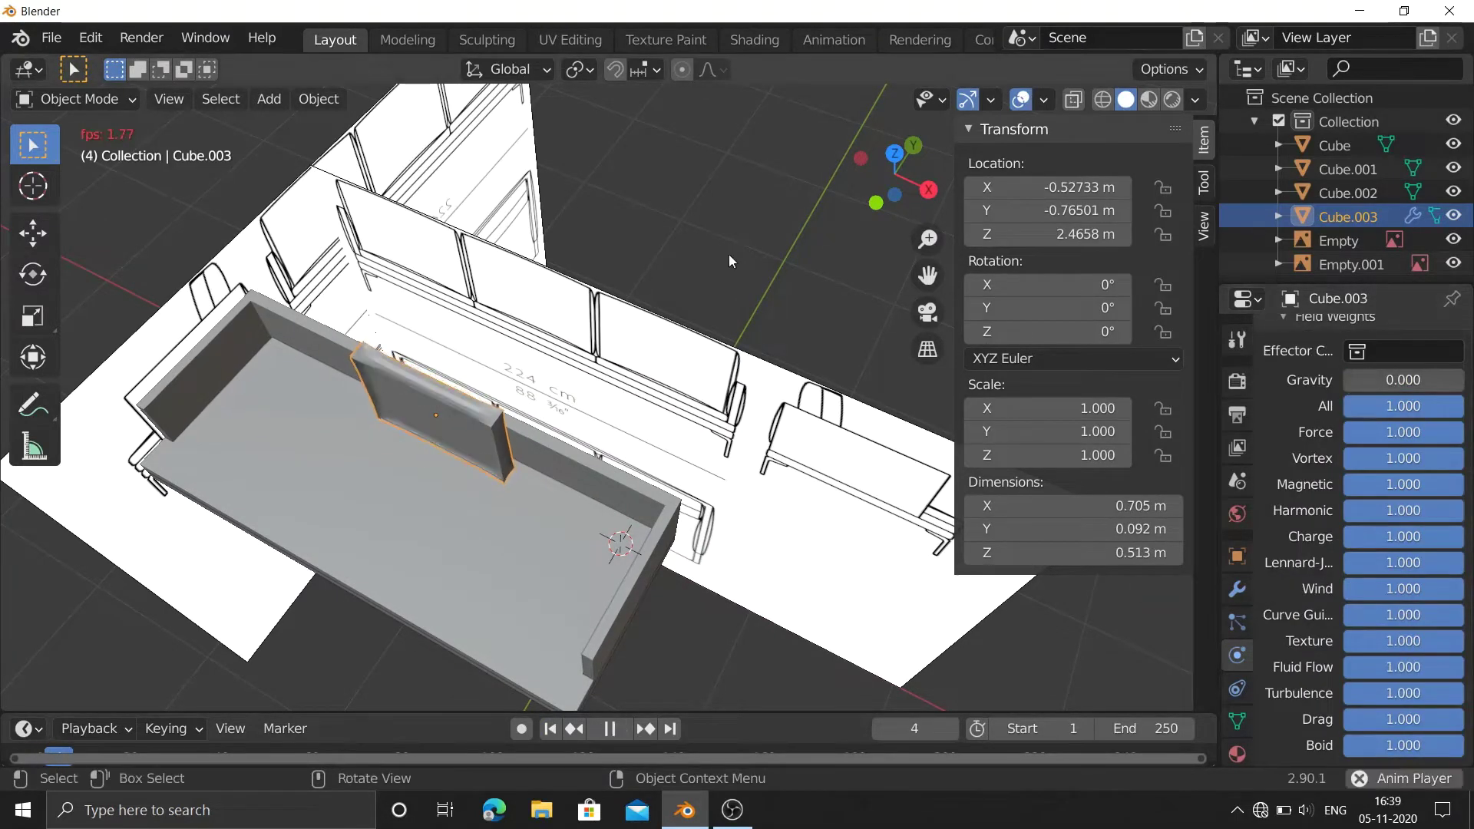
key(Escape)
Turn on the face orientation overlay to inspect the pillow's normals.
click(1043, 99)
click(898, 526)
mouse_move(768, 460)
middle_down()
mouse_move(515, 362)
mouse_move(492, 292)
mouse_move(485, 320)
middle_up()
key(s)
key(Escape)
click(1043, 99)
click(481, 284)
key(i)
right_click(485, 320)
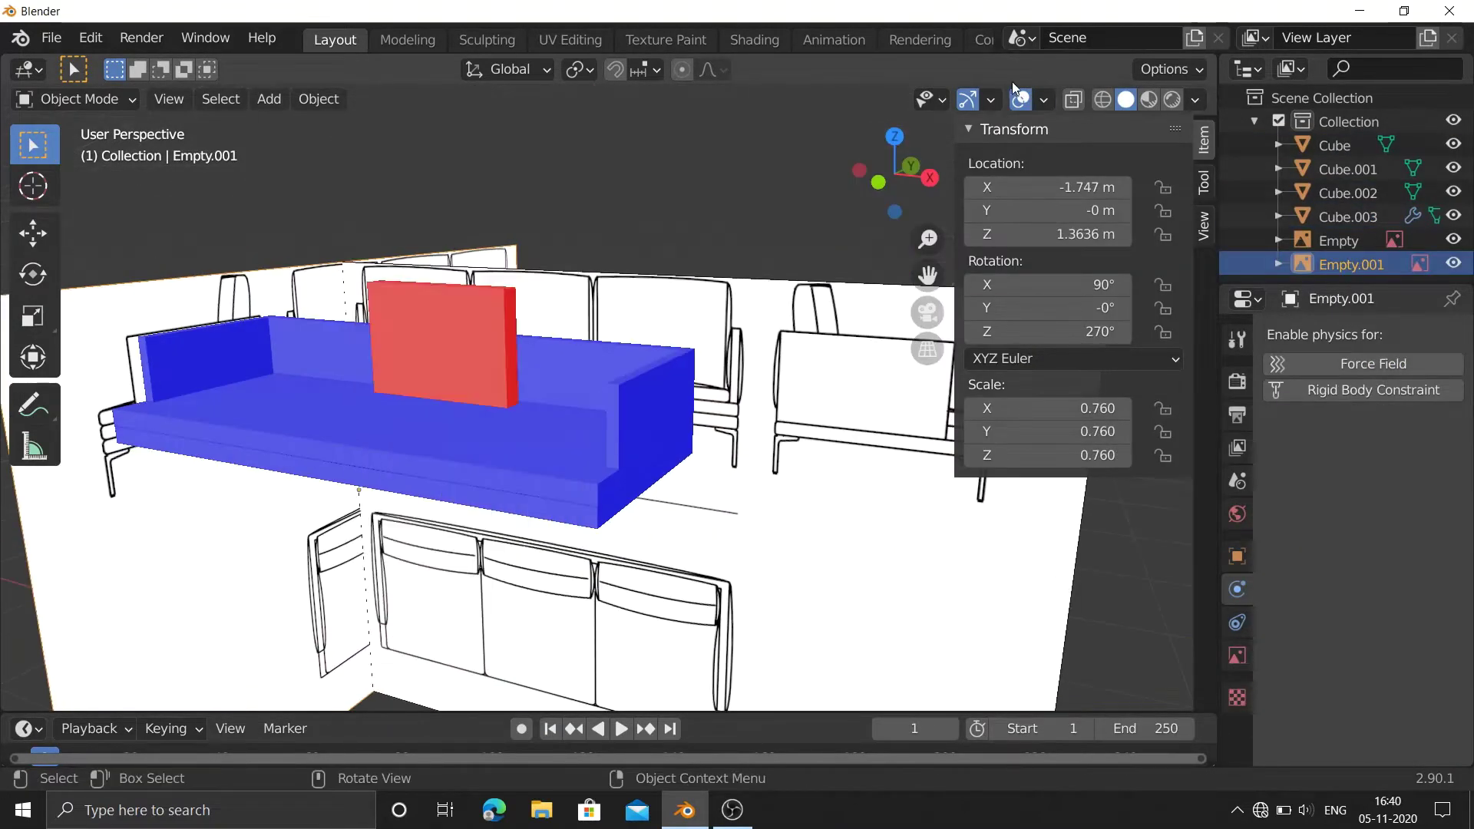
Play the cloth simulation and view the inflated pillow from the front.
click(990, 99)
click(1043, 99)
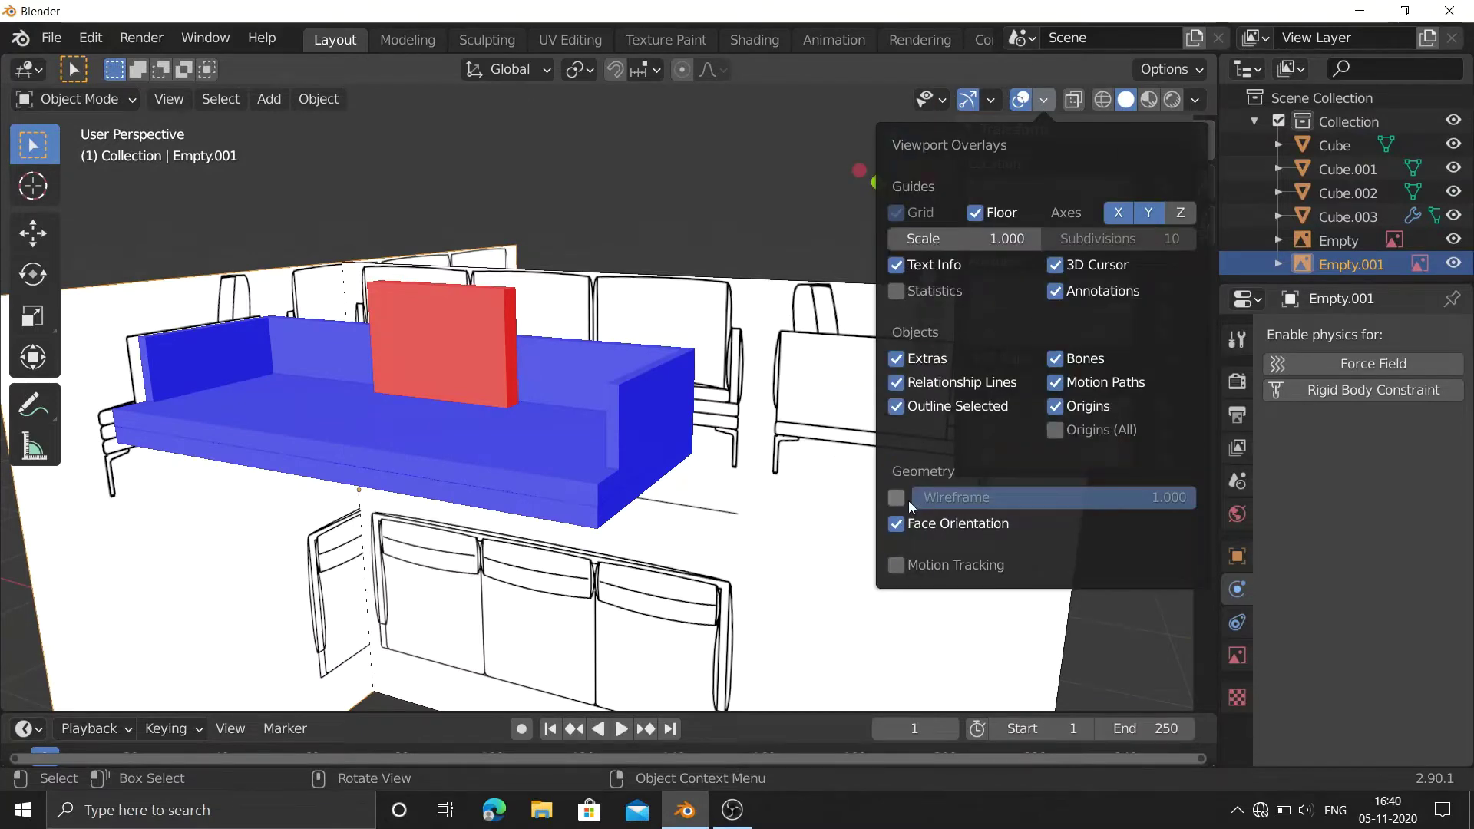
click(1196, 99)
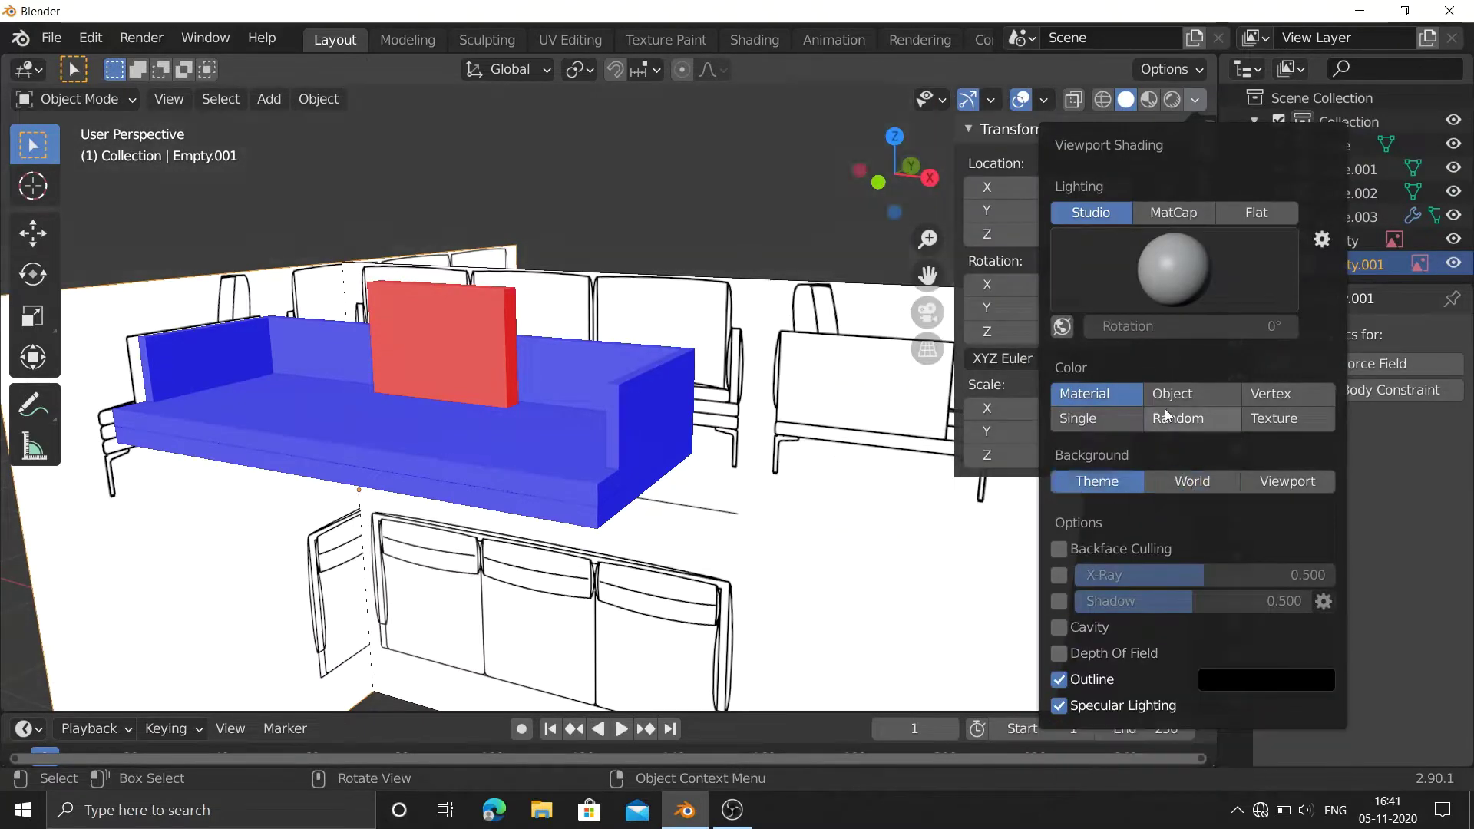
key(space)
drag(894, 188, 885, 165)
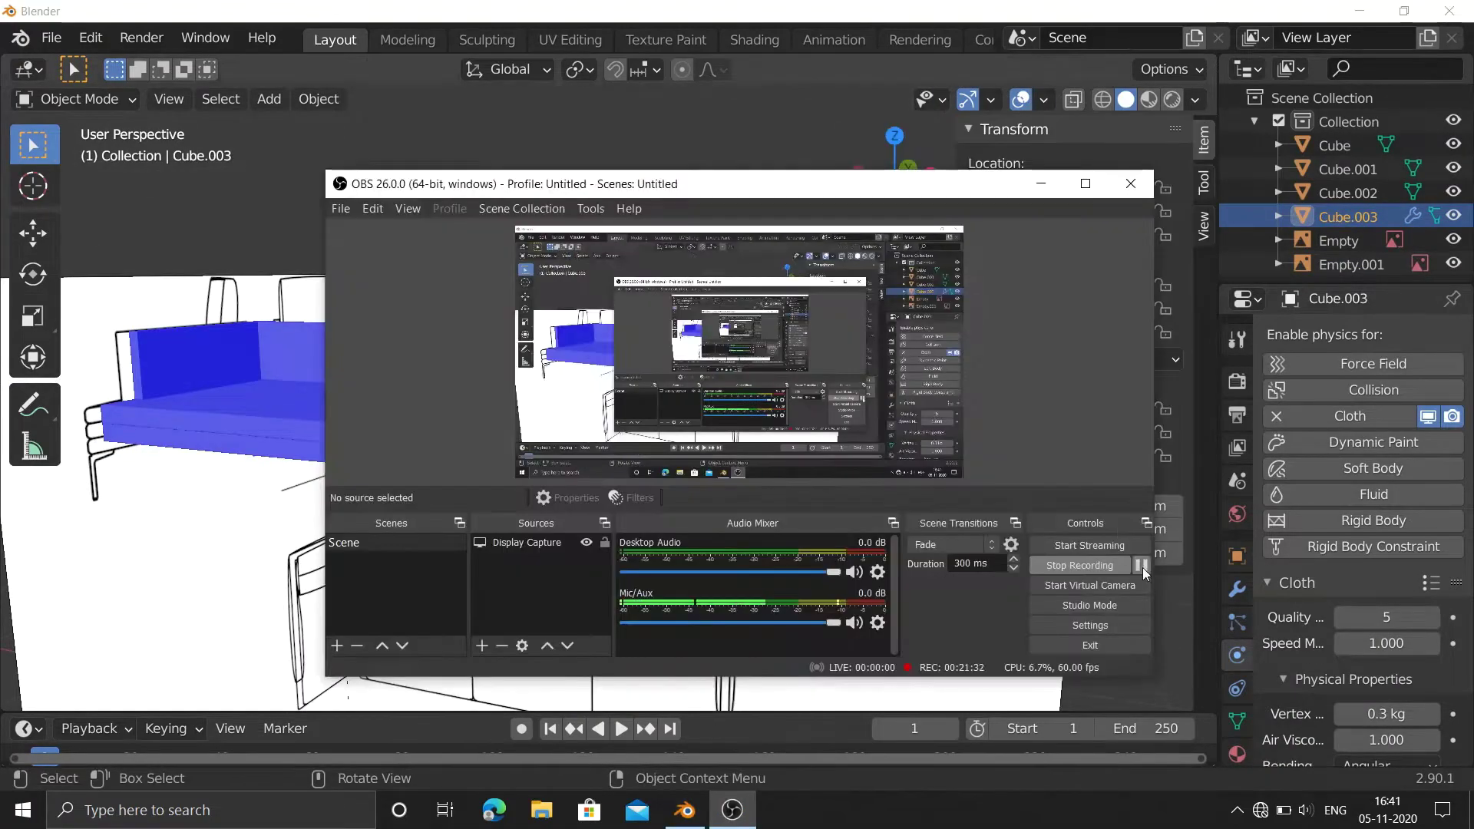
drag(858, 177, 531, 376)
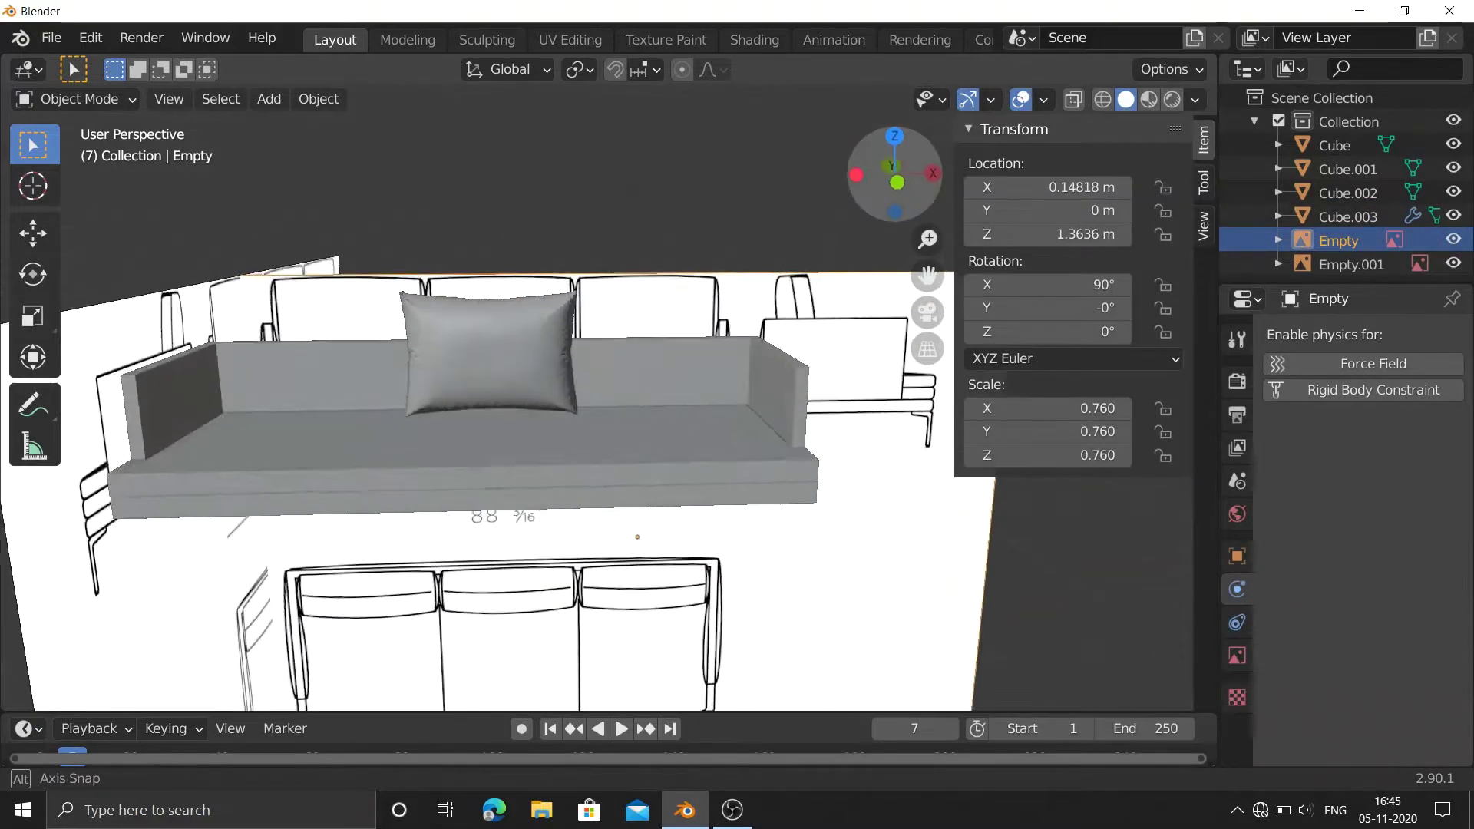
click(896, 182)
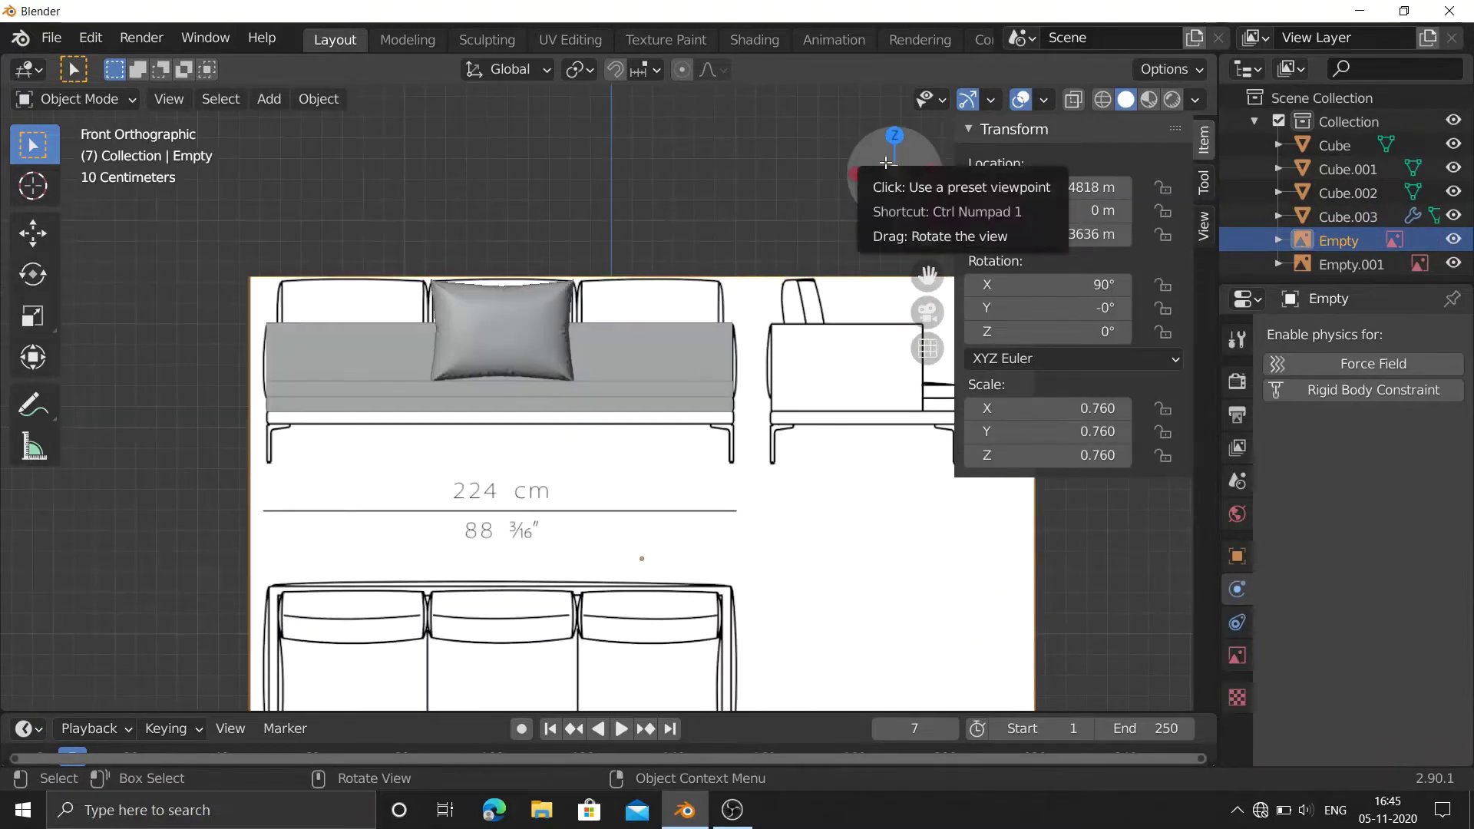
mouse_move(895, 173)
mouse_down()
mouse_move(883, 153)
mouse_move(898, 178)
mouse_up()
Shade the pillow smooth and apply its modifiers to fix the shape.
click(517, 275)
right_click(517, 275)
click(517, 275)
click(1236, 589)
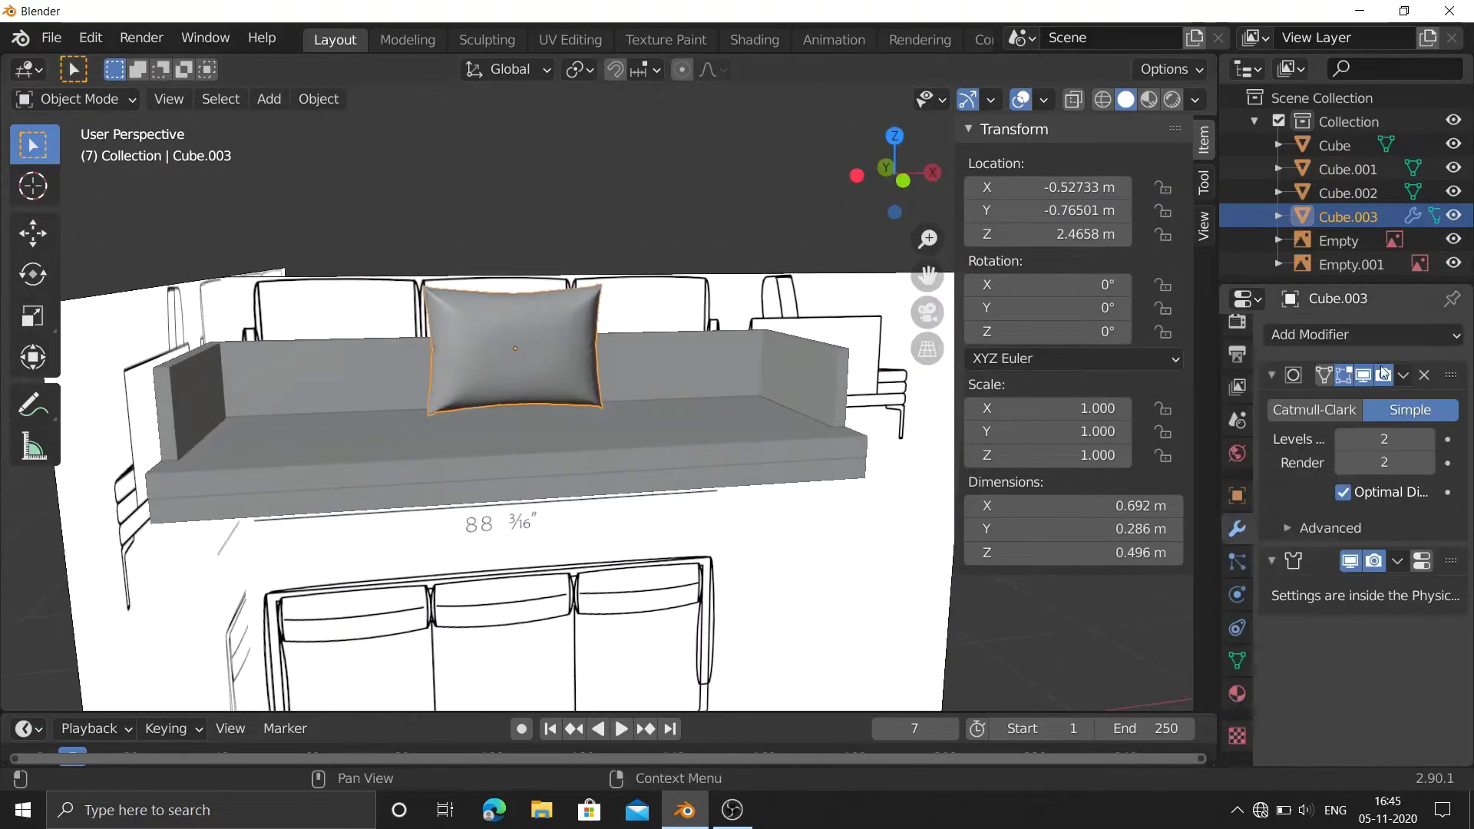
click(1391, 355)
click(1305, 400)
Duplicate the pillow twice, placing copies on either side along the sofa back.
key(shift+d)
click(673, 301)
key(shift+d)
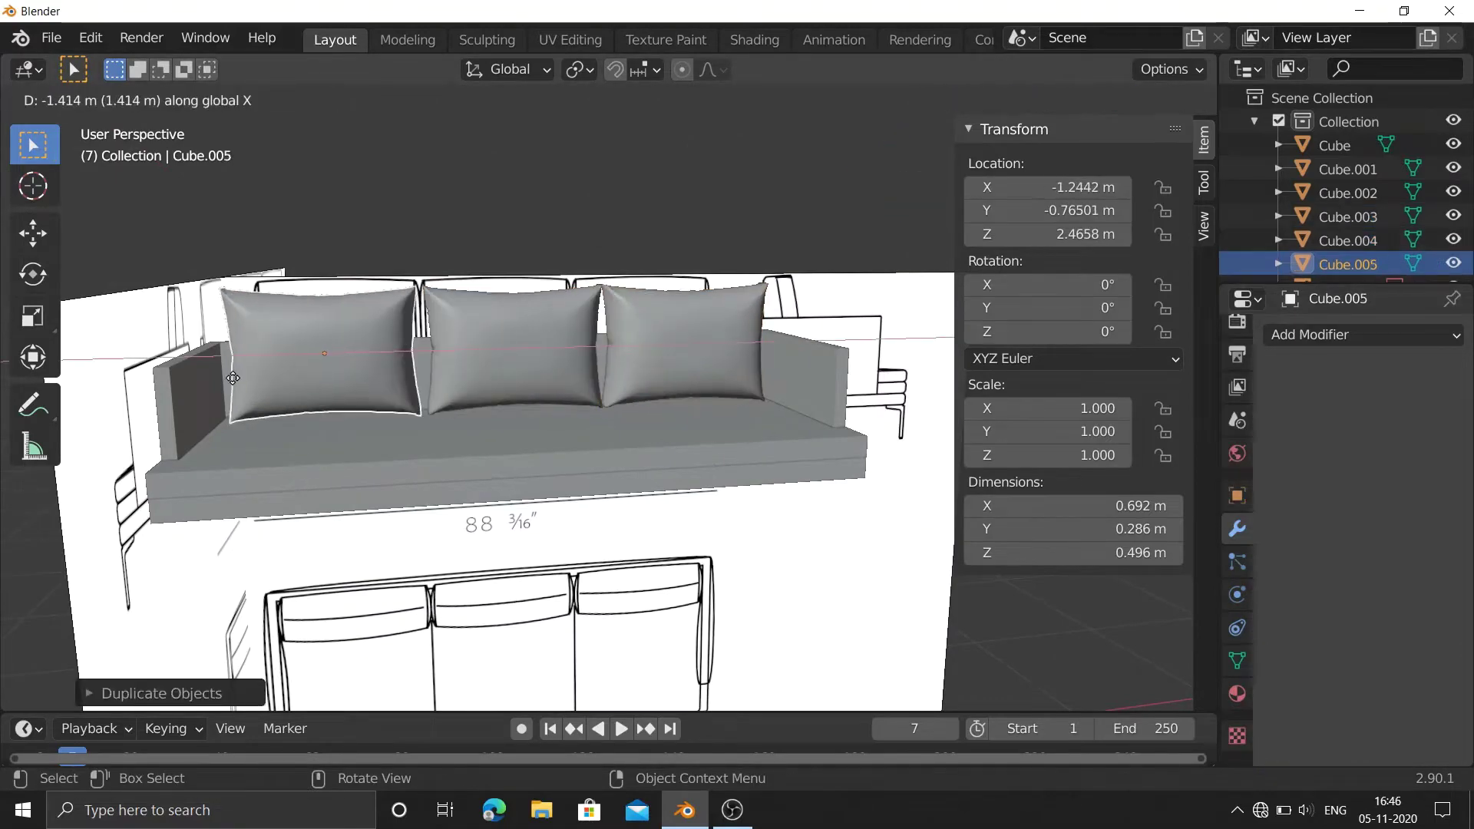
click(814, 307)
mouse_move(814, 307)
middle_down()
mouse_move(614, 345)
mouse_move(767, 330)
middle_up()
click(486, 39)
Move the middle pillow along the Y axis to a new position.
drag(1146, 175, 1121, 192)
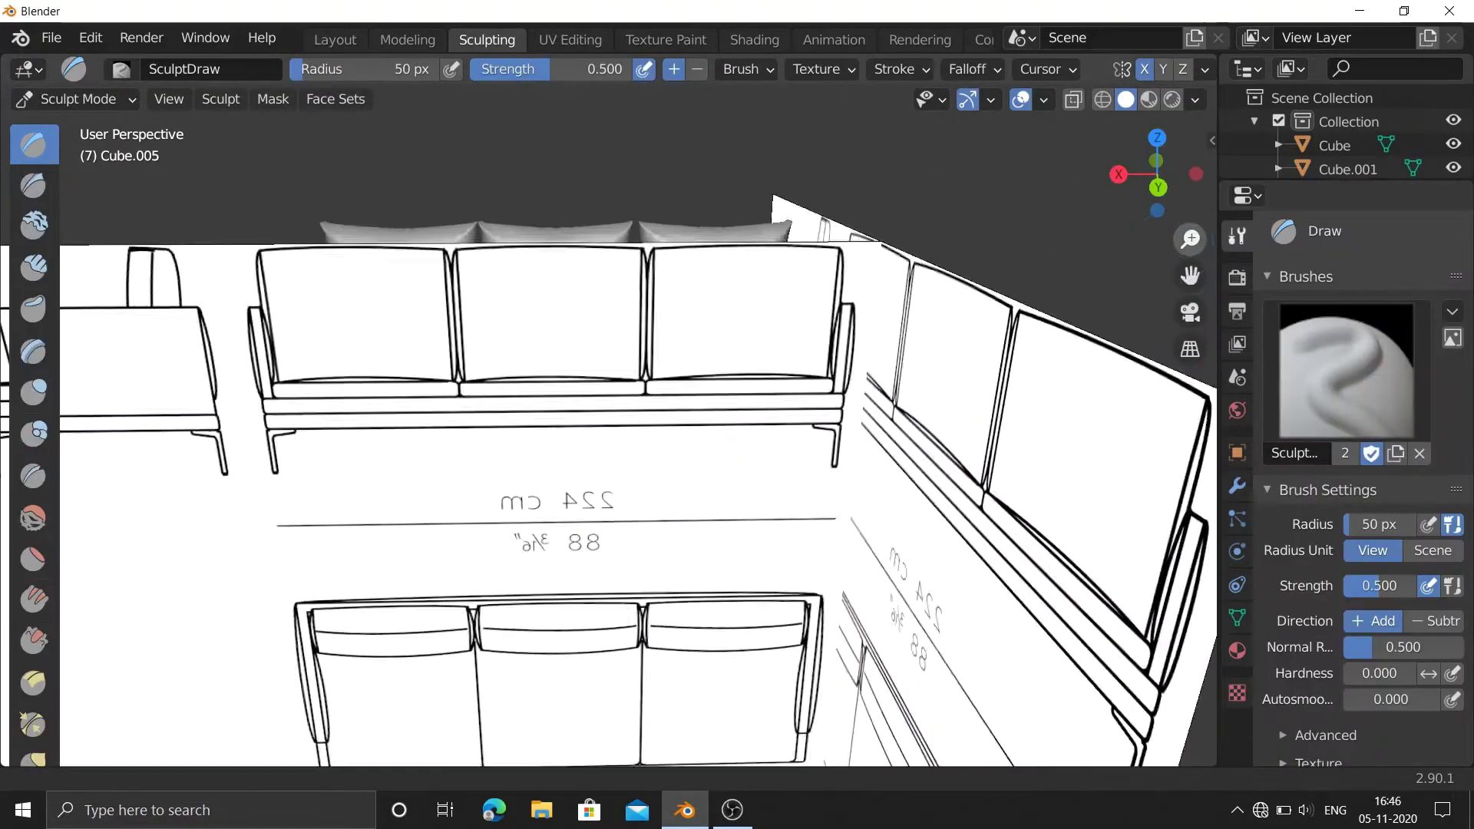
click(335, 39)
click(910, 588)
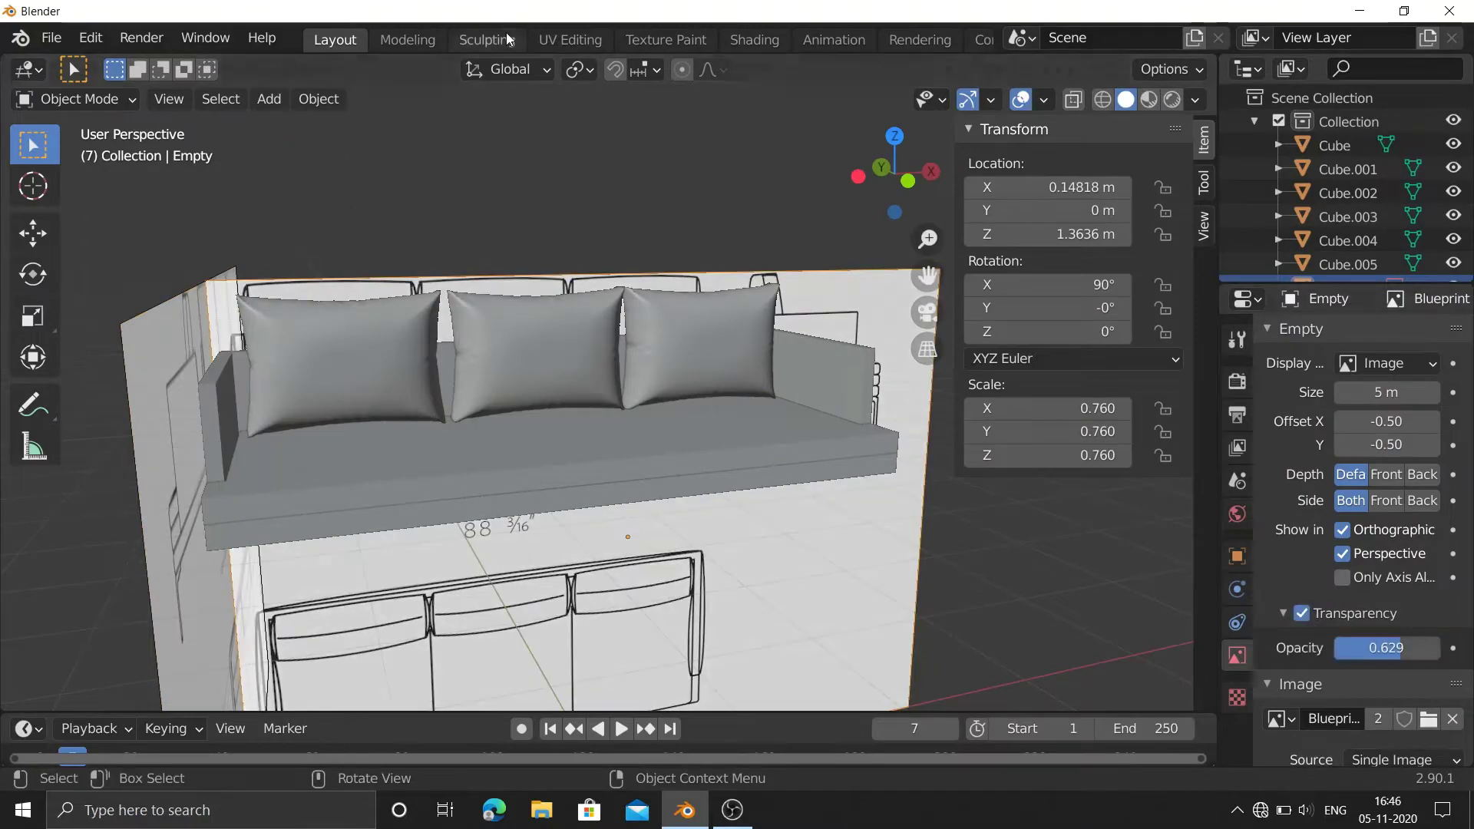
click(486, 39)
middle_drag(691, 345, 795, 195)
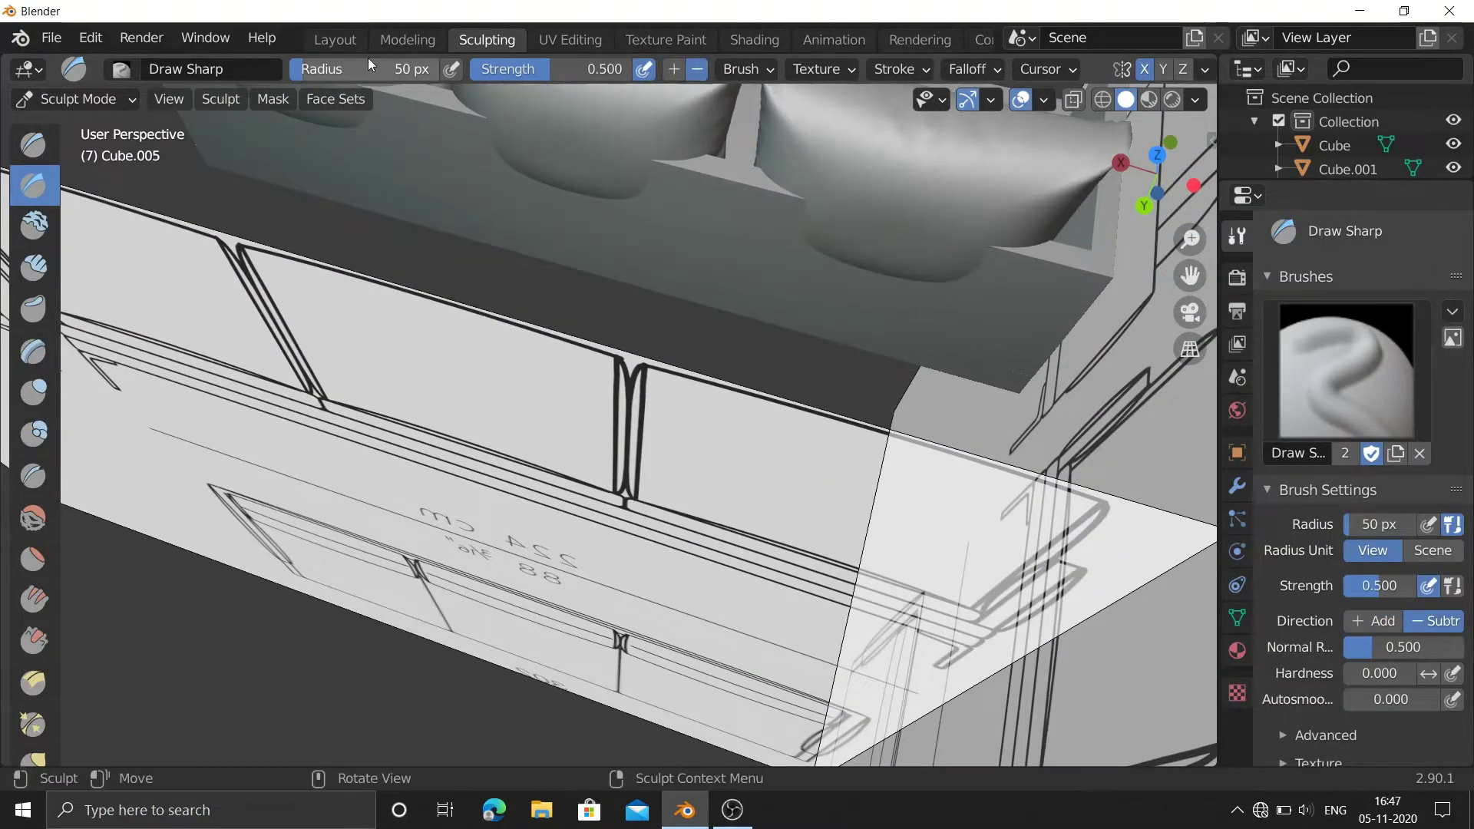
click(335, 39)
click(666, 376)
middle_drag(833, 245, 891, 217)
key(g)
key(y)
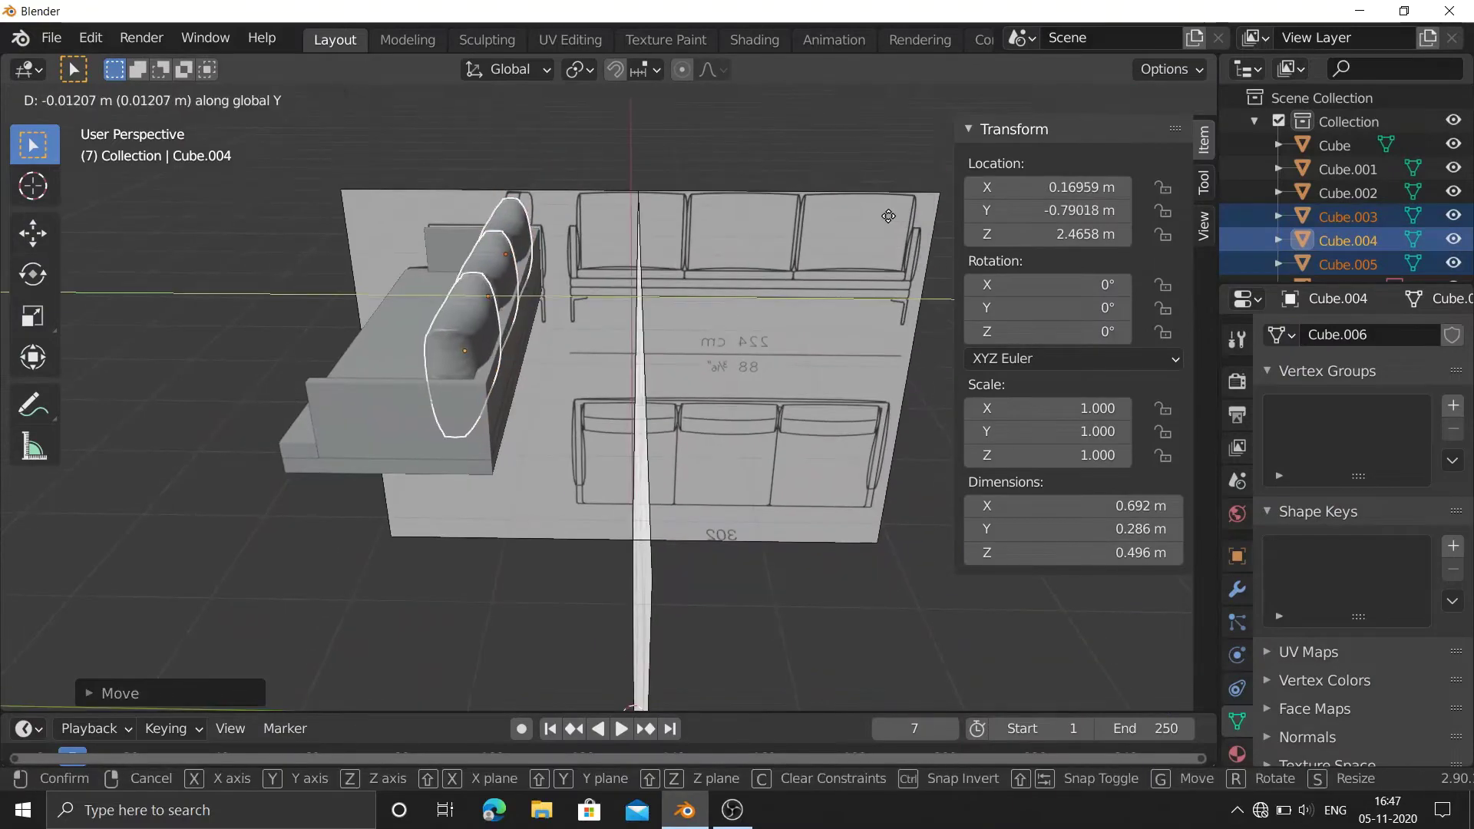
click(889, 216)
Carve a straight Draw Sharp crease along the bottom of a pillow.
click(487, 40)
drag(1151, 176, 1136, 231)
scroll(1296, 639, down, 8)
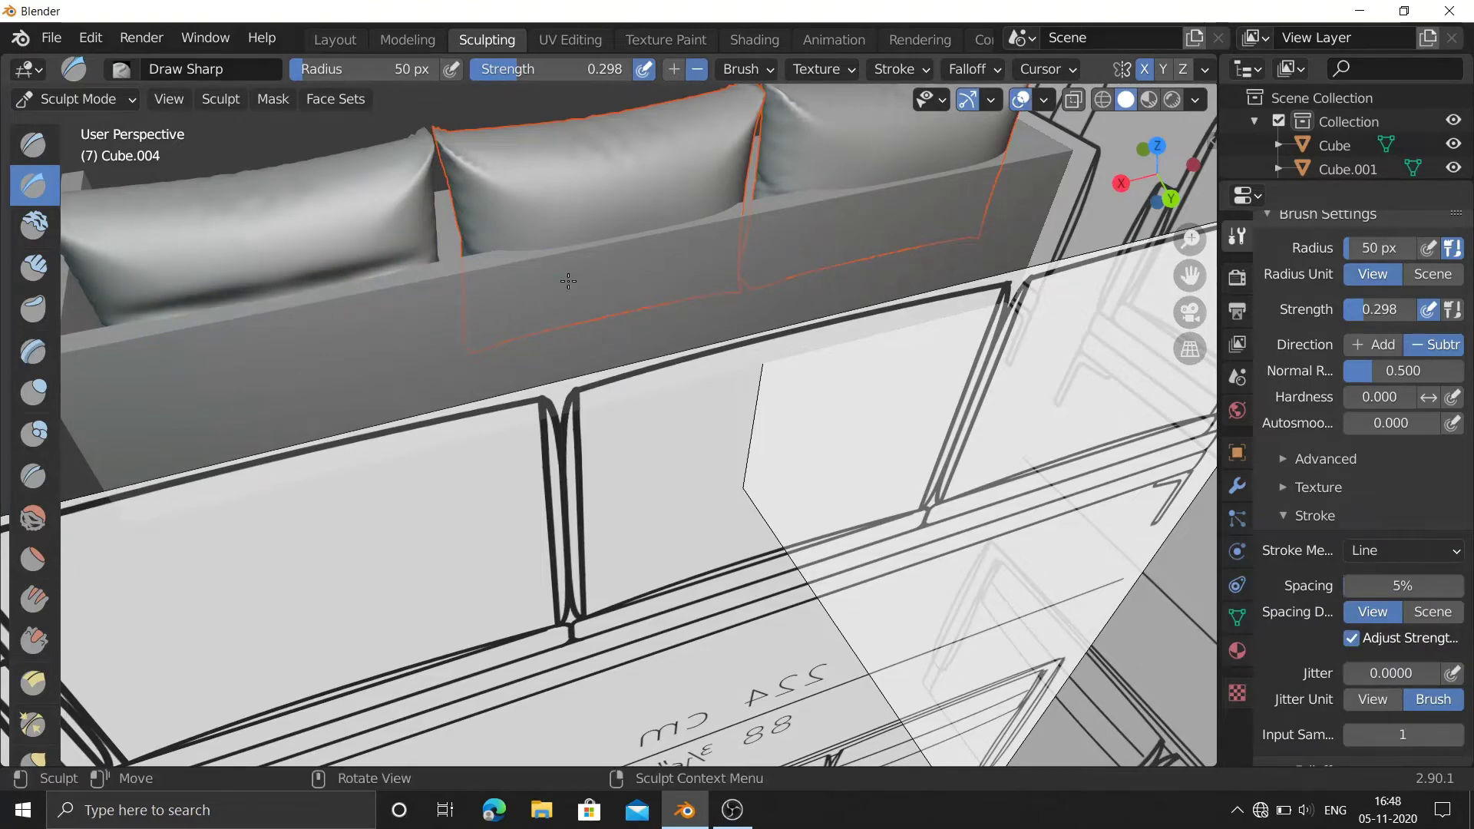
middle_drag(568, 281, 1114, 188)
middle_drag(453, 334, 570, 245)
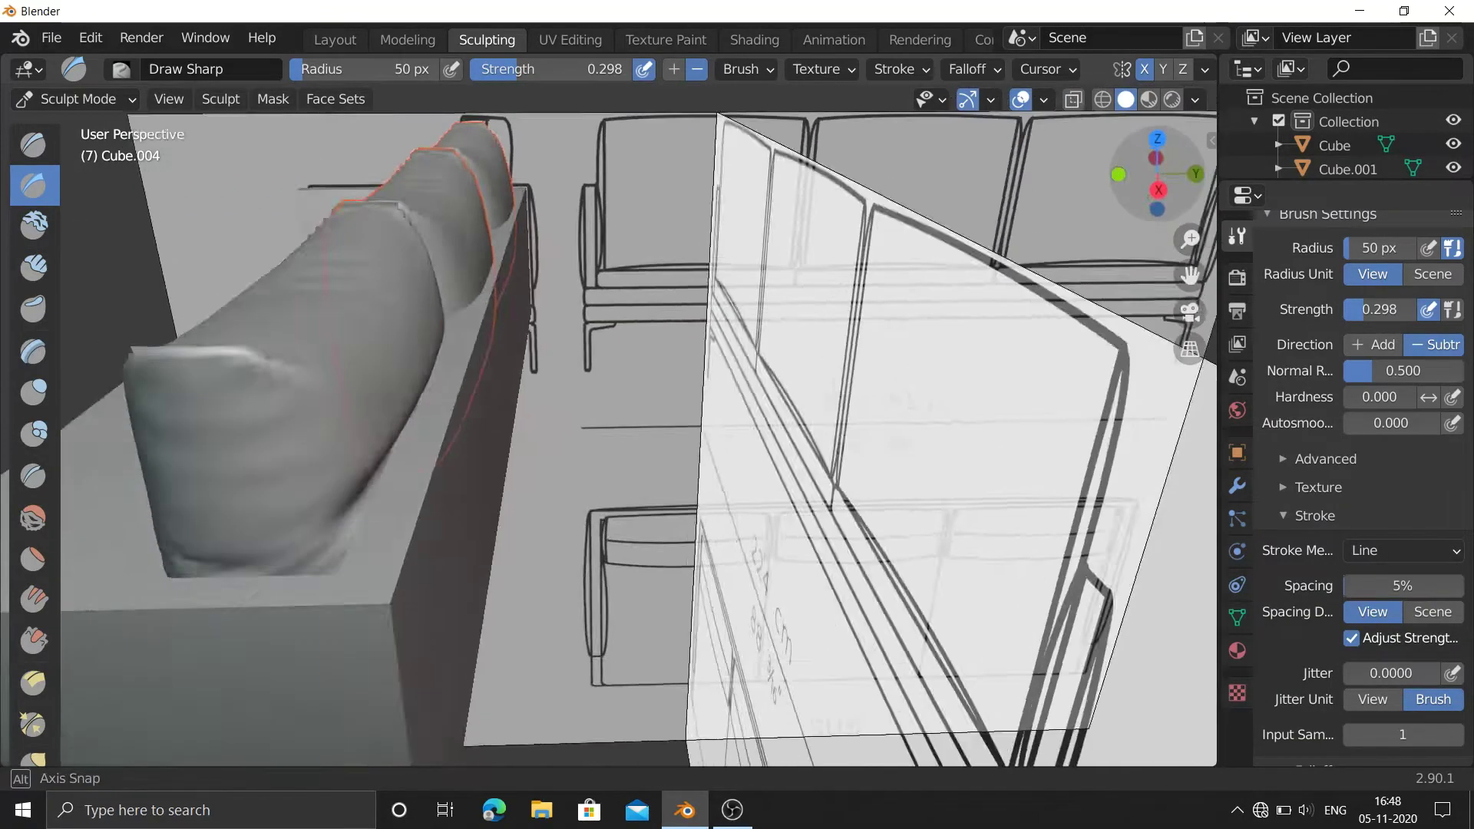
middle_drag(359, 249, 584, 253)
scroll(33, 460, down, 5)
Set the Cloth brush deformation to Grab and tug the pillow's top-left corner into wrinkles.
click(34, 697)
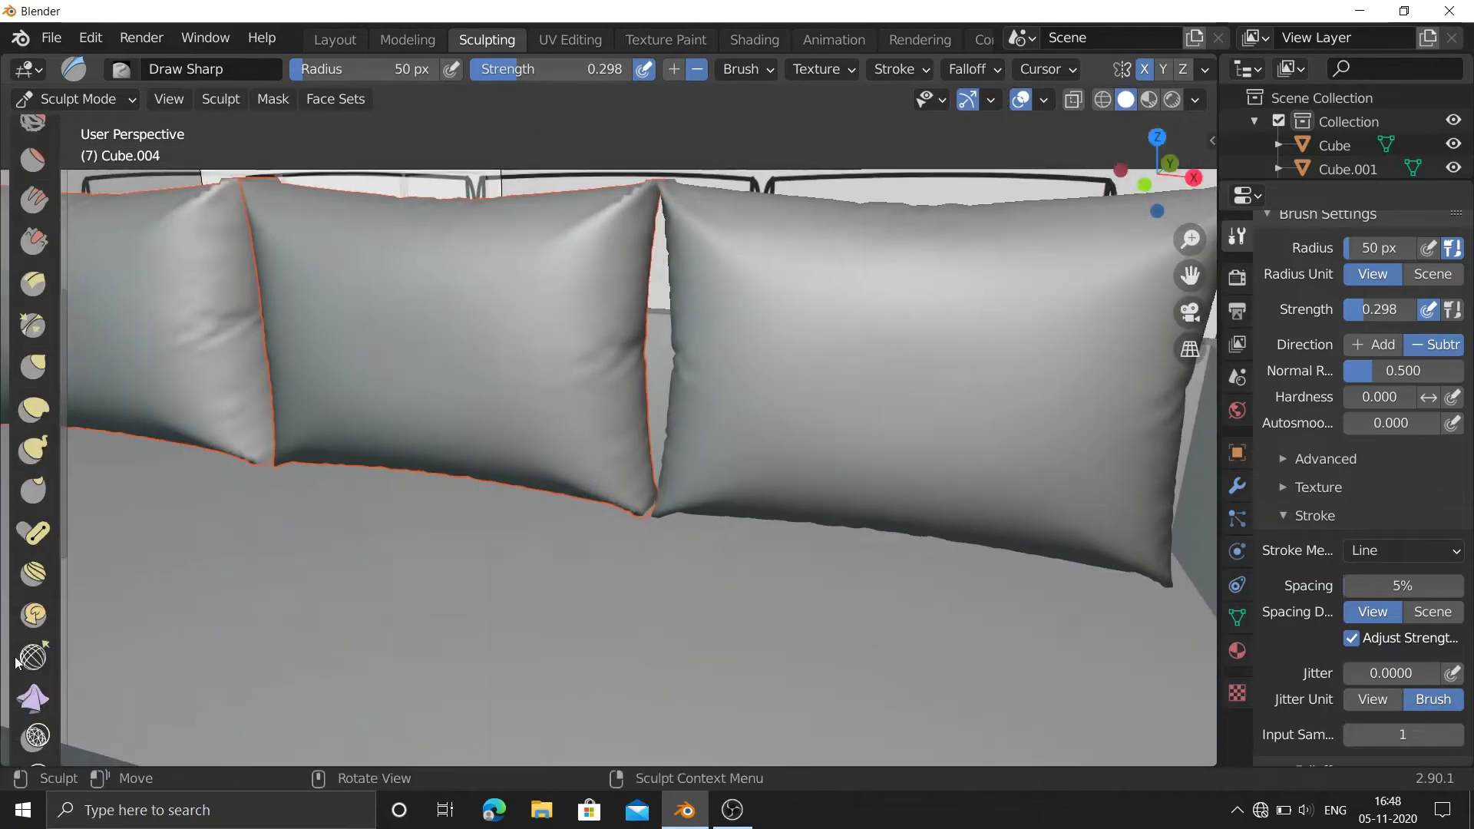
key(n)
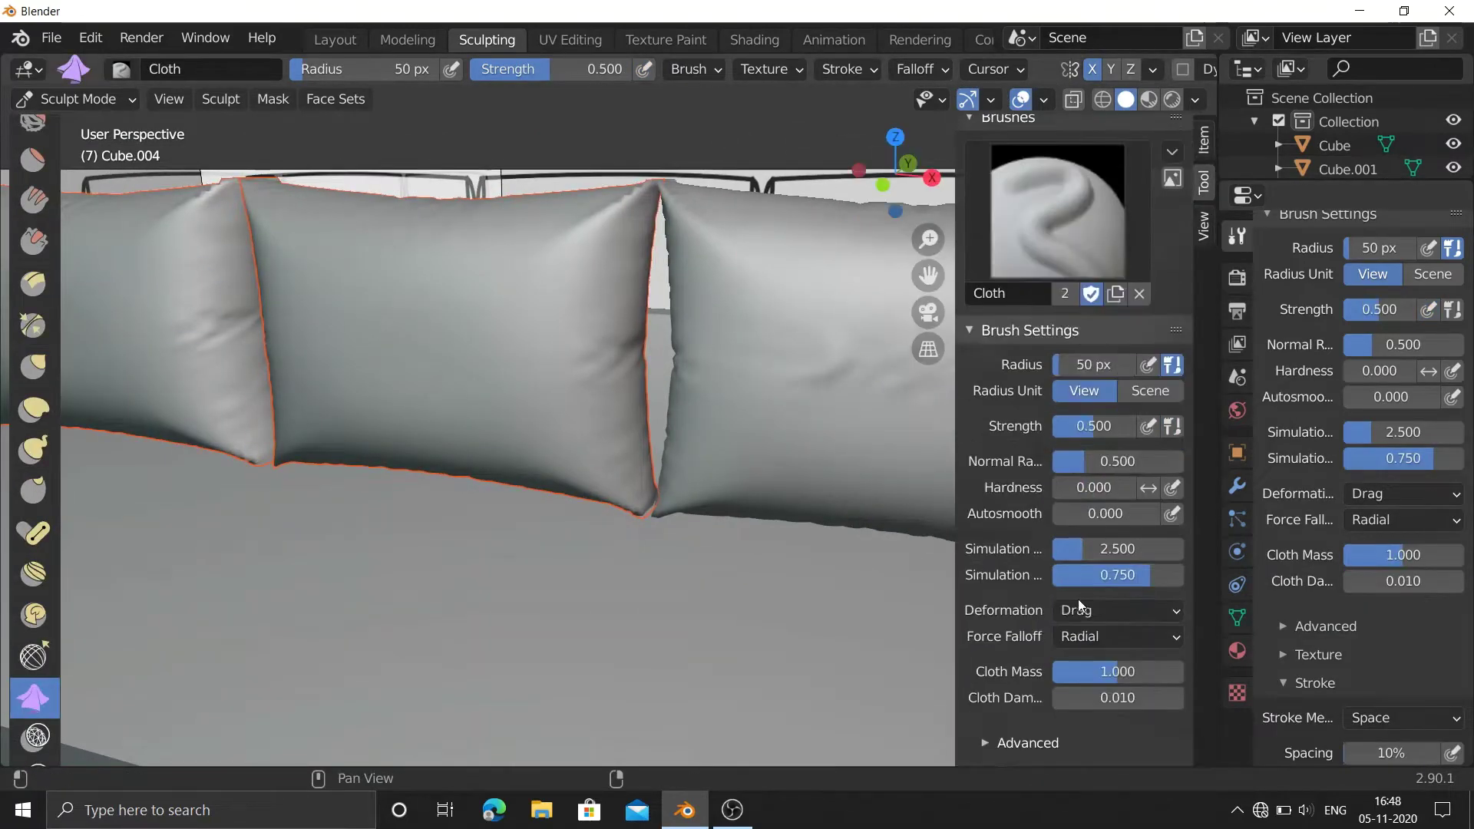
click(1077, 607)
click(1090, 476)
middle_drag(844, 322, 616, 305)
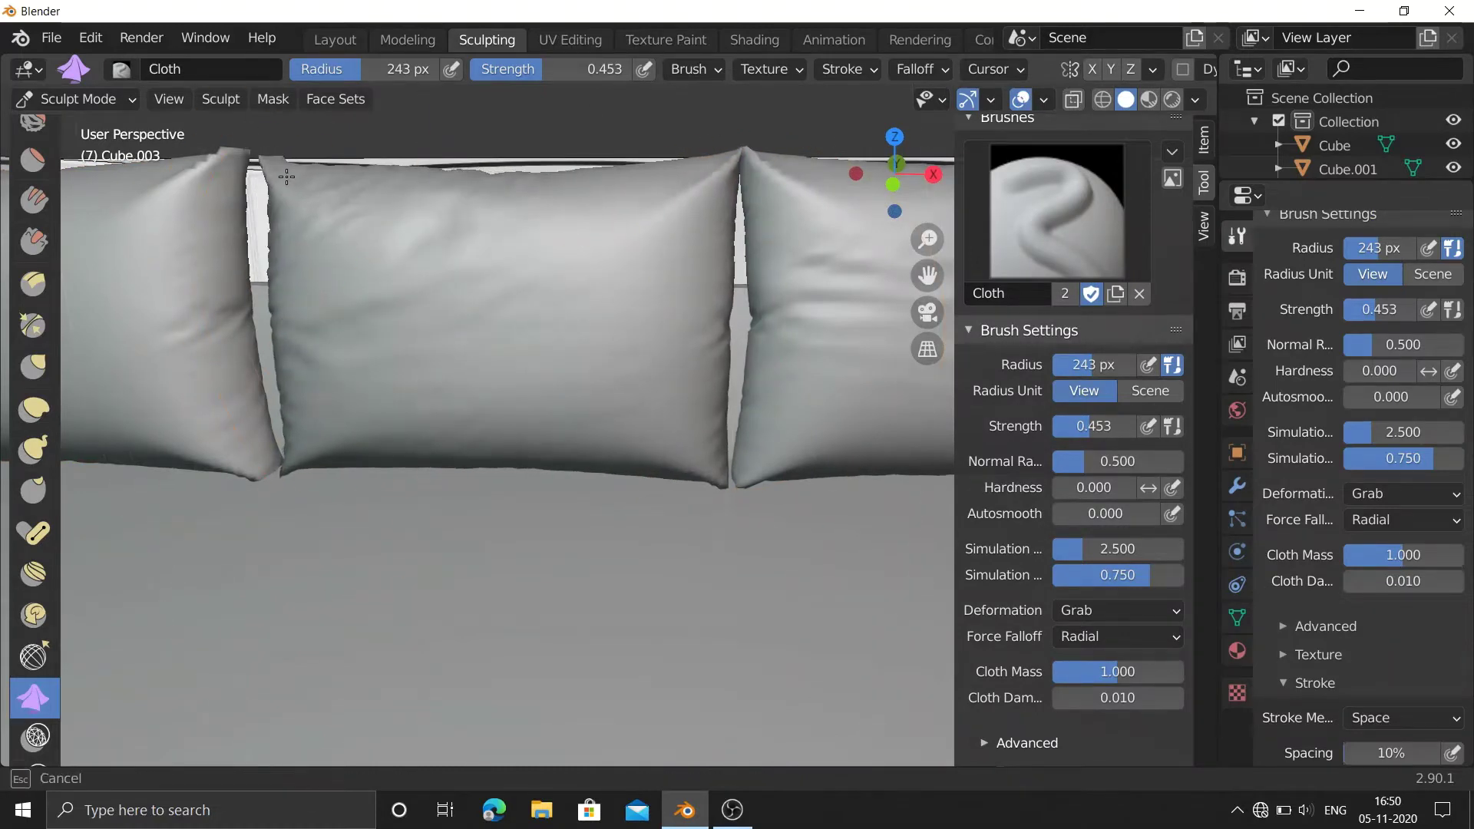
drag(287, 177, 729, 332)
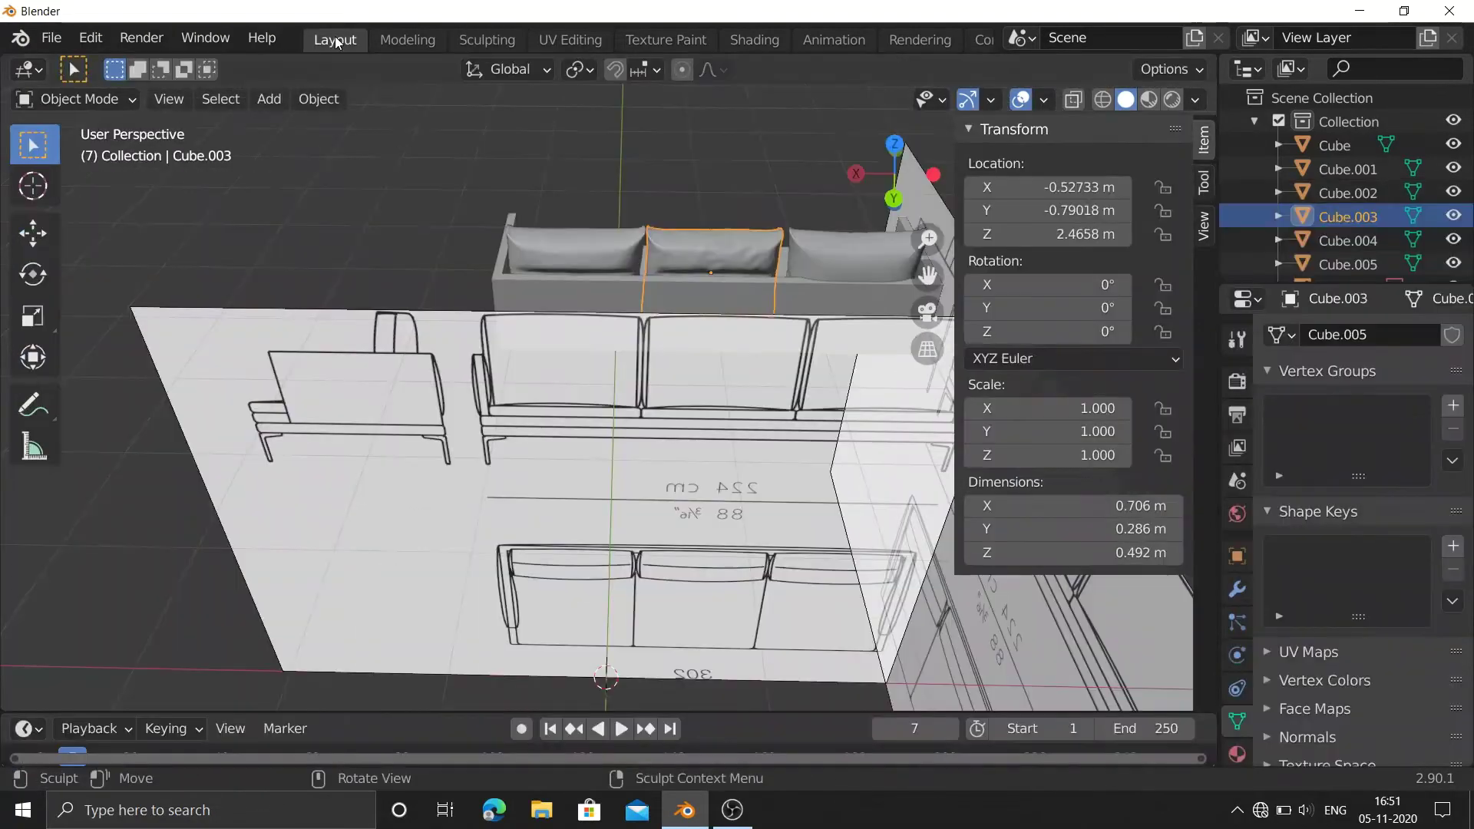
Carve a straight crease across the next pillow.
click(476, 40)
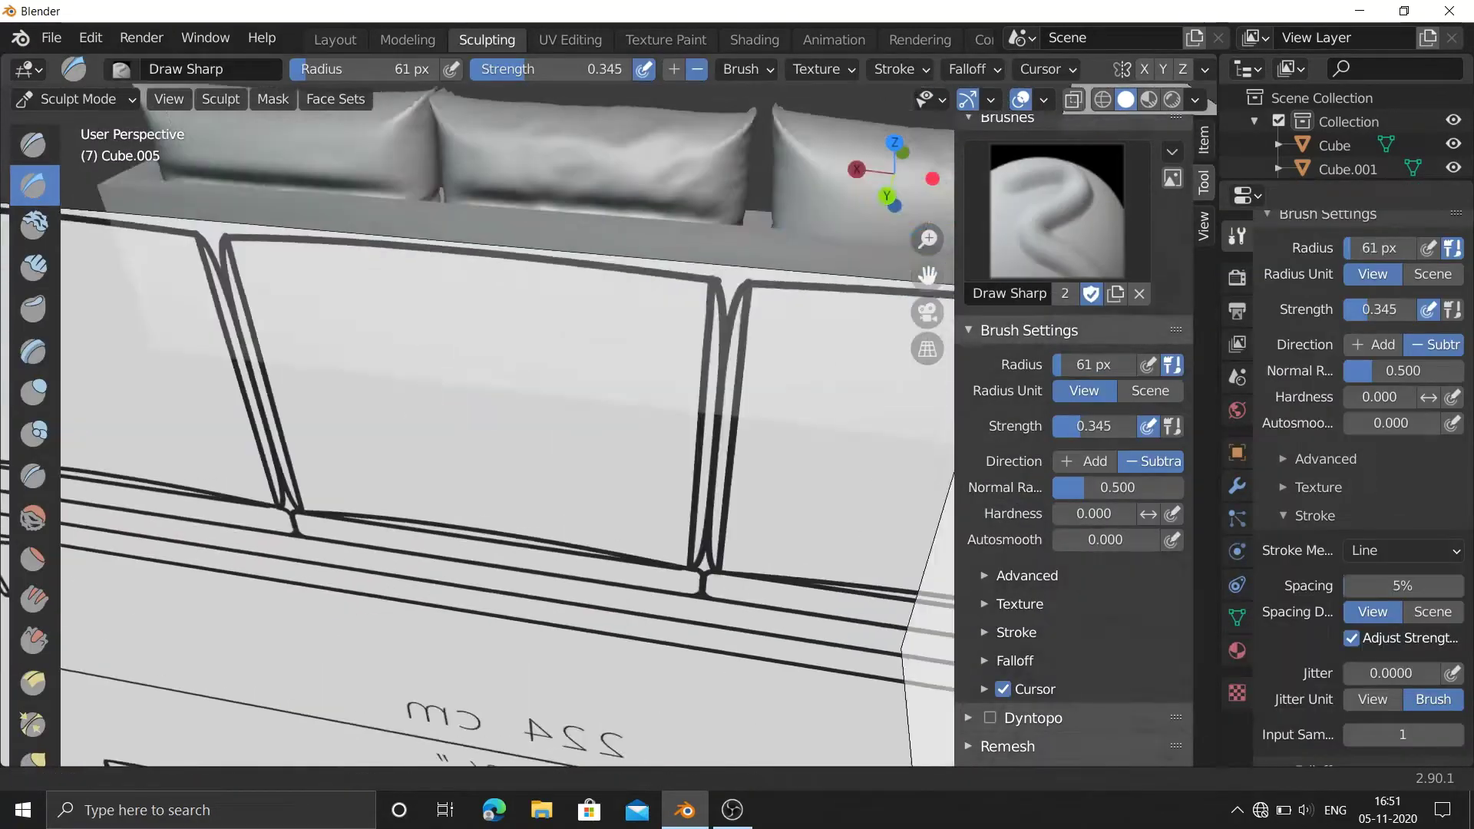
drag(513, 227, 816, 247)
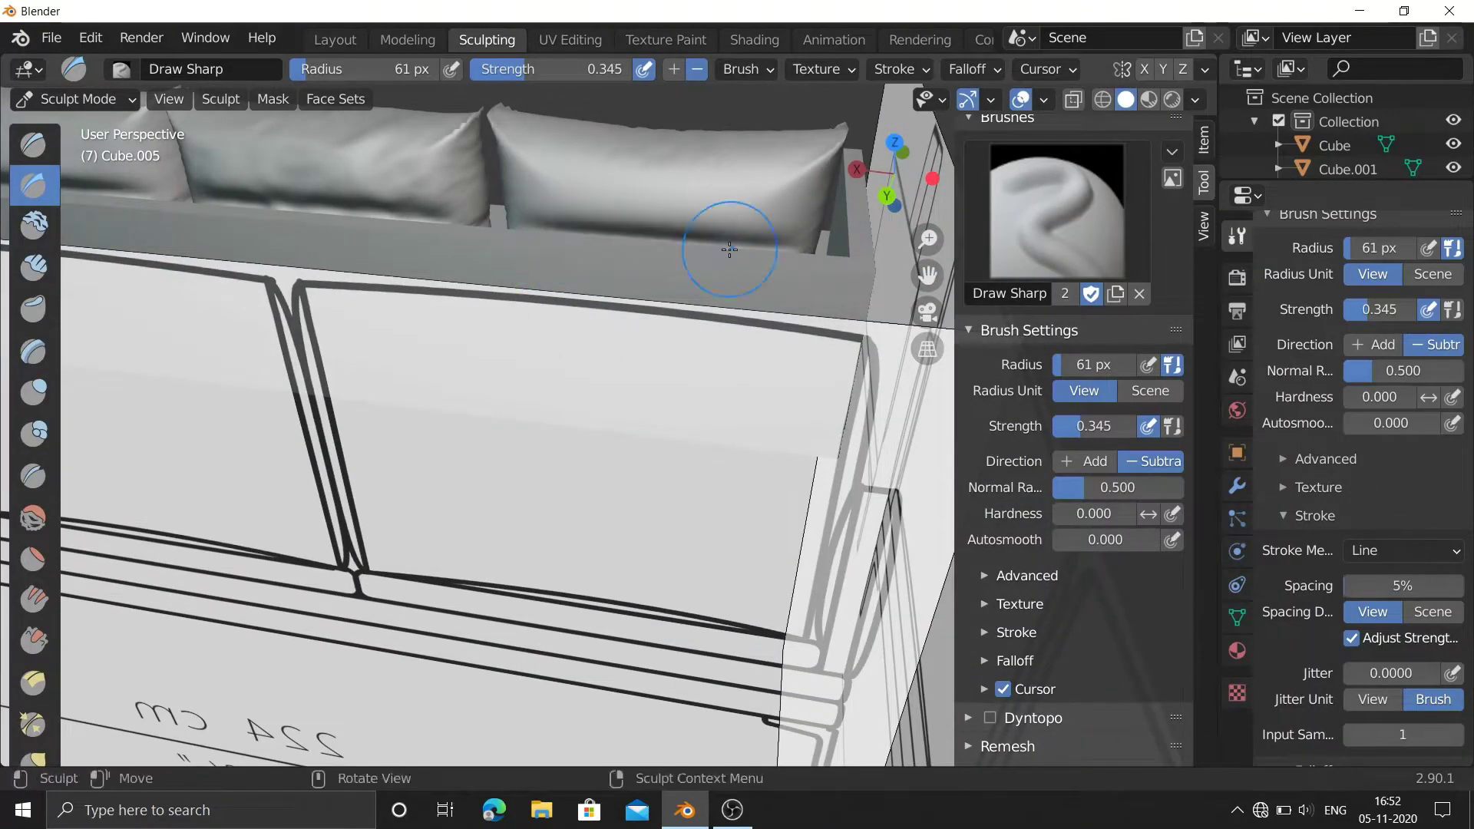
drag(894, 165, 927, 166)
click(28, 296)
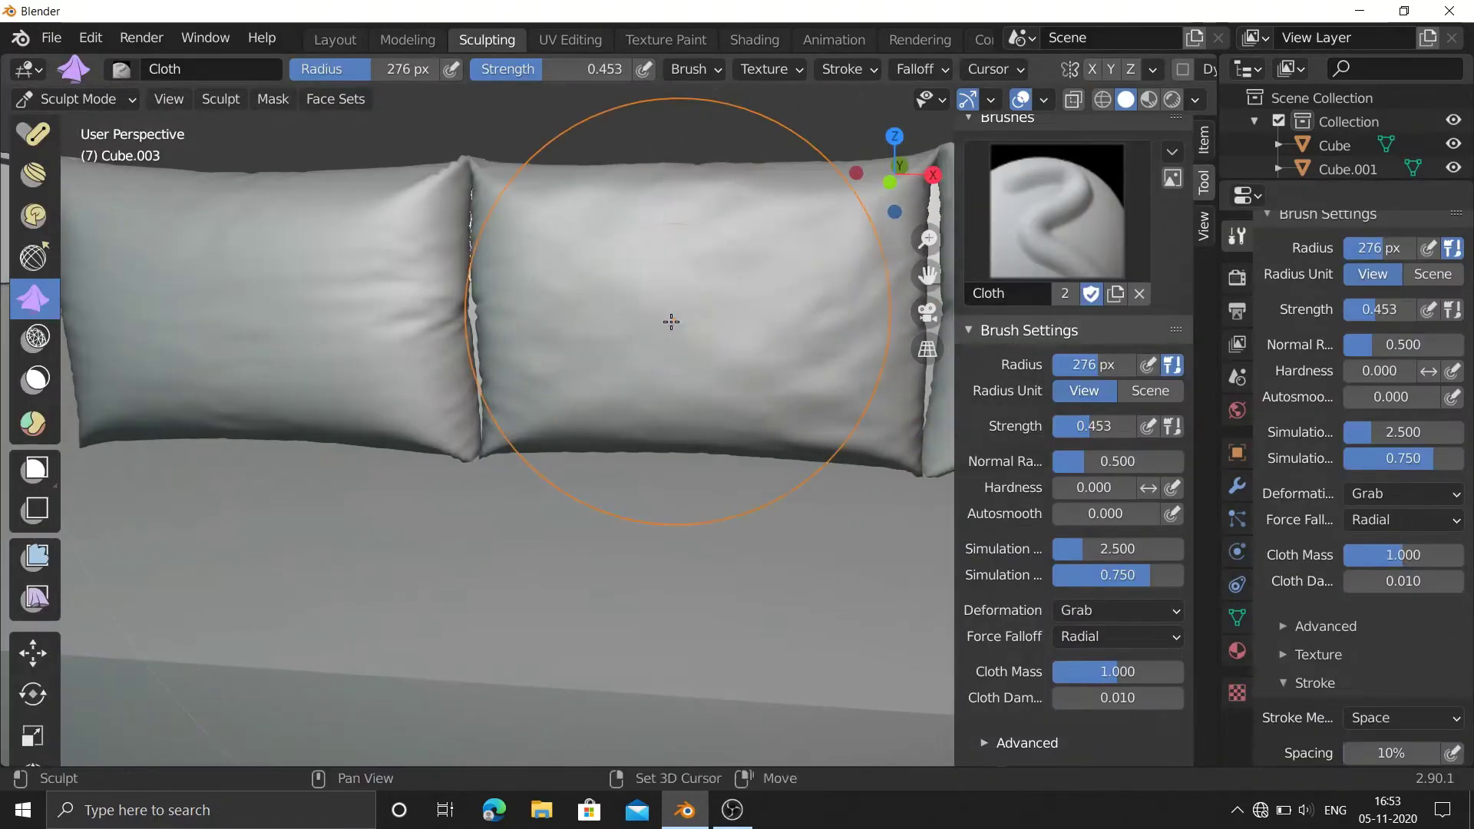
drag(895, 192, 909, 212)
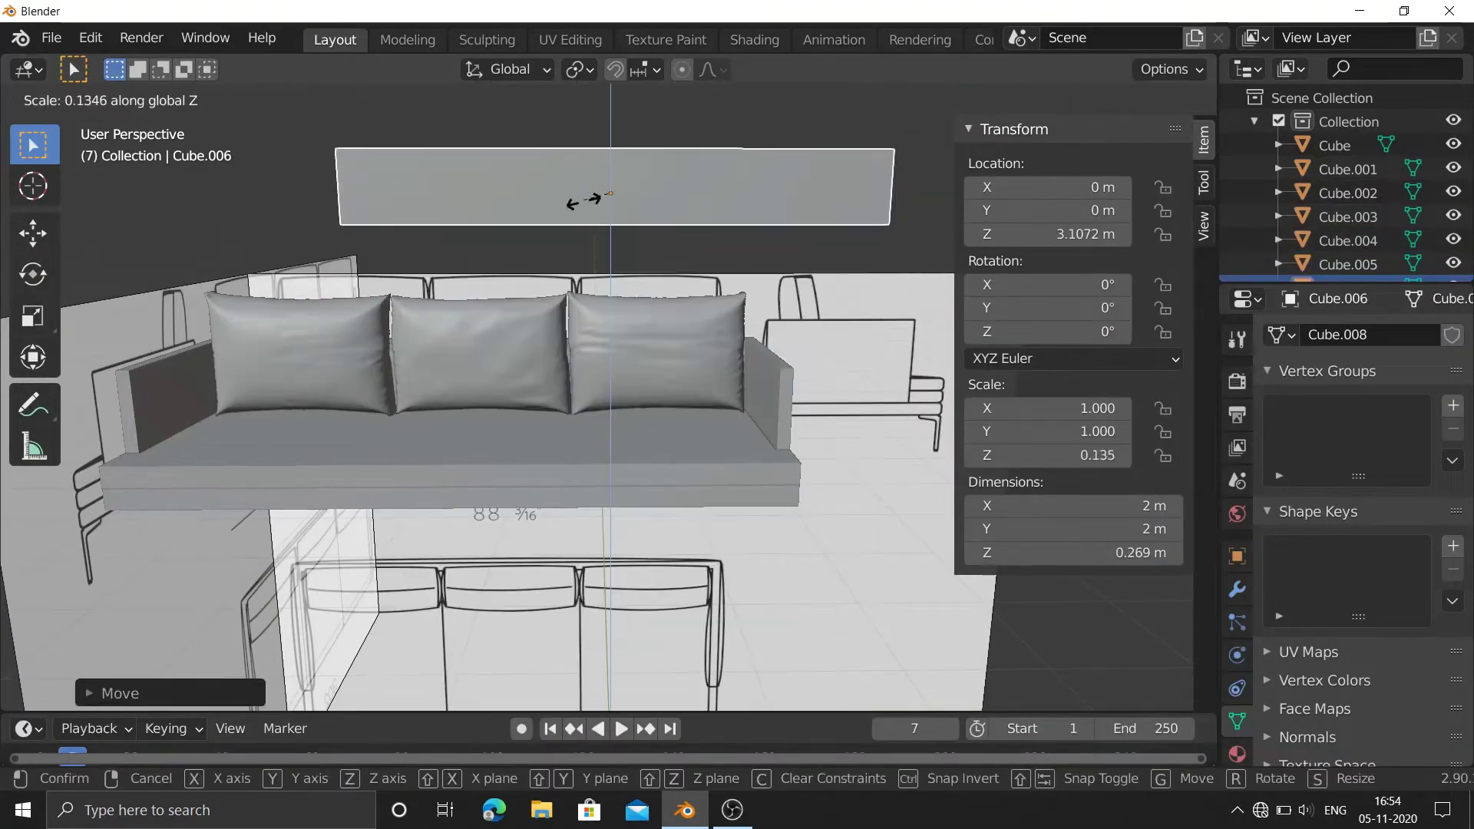
Flatten the new box into a thin slab and duplicate it upward along Z.
click(614, 199)
key(shift+d)
key(z)
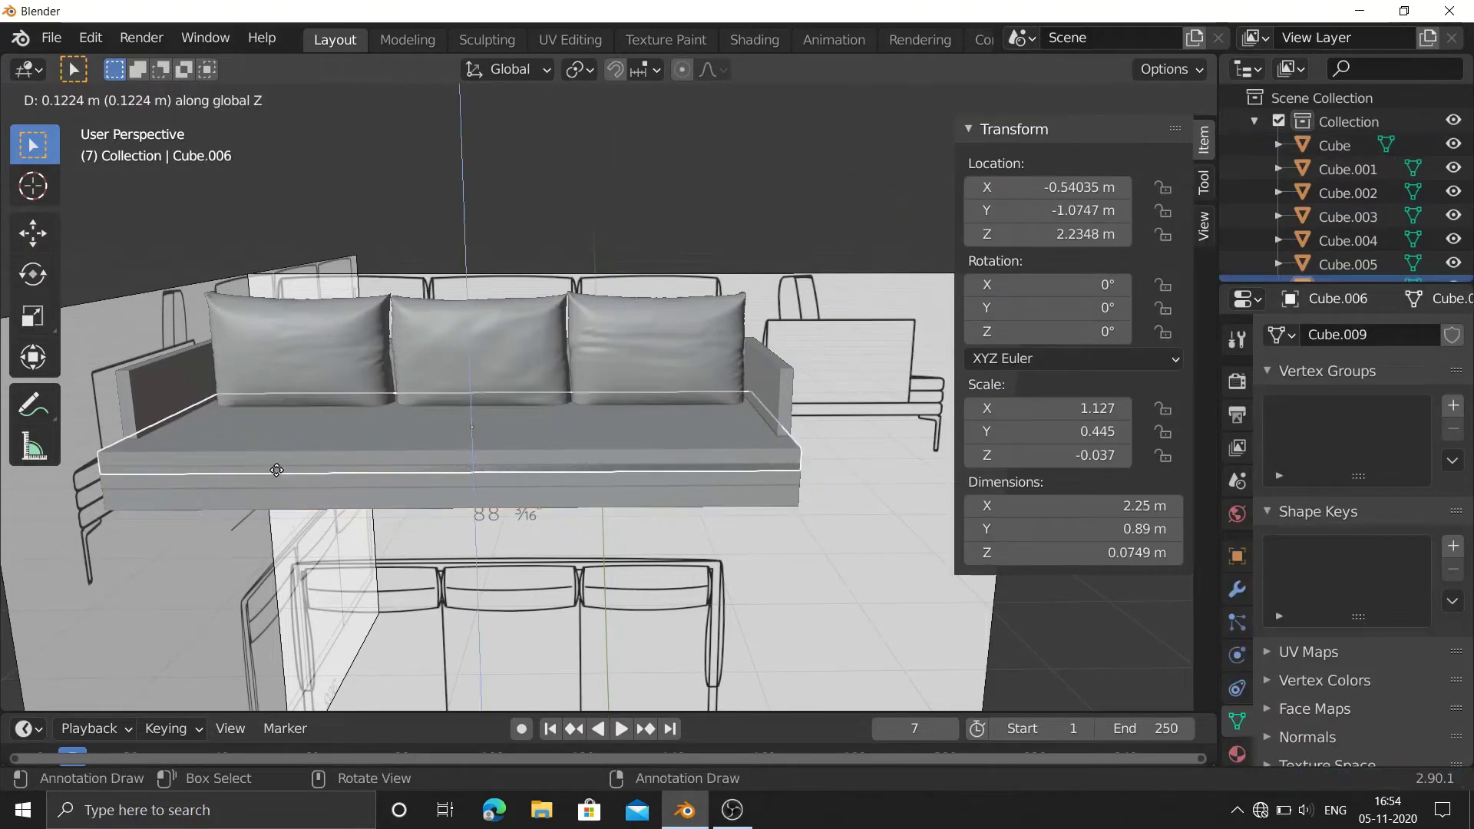
key(s)
right_click(284, 461)
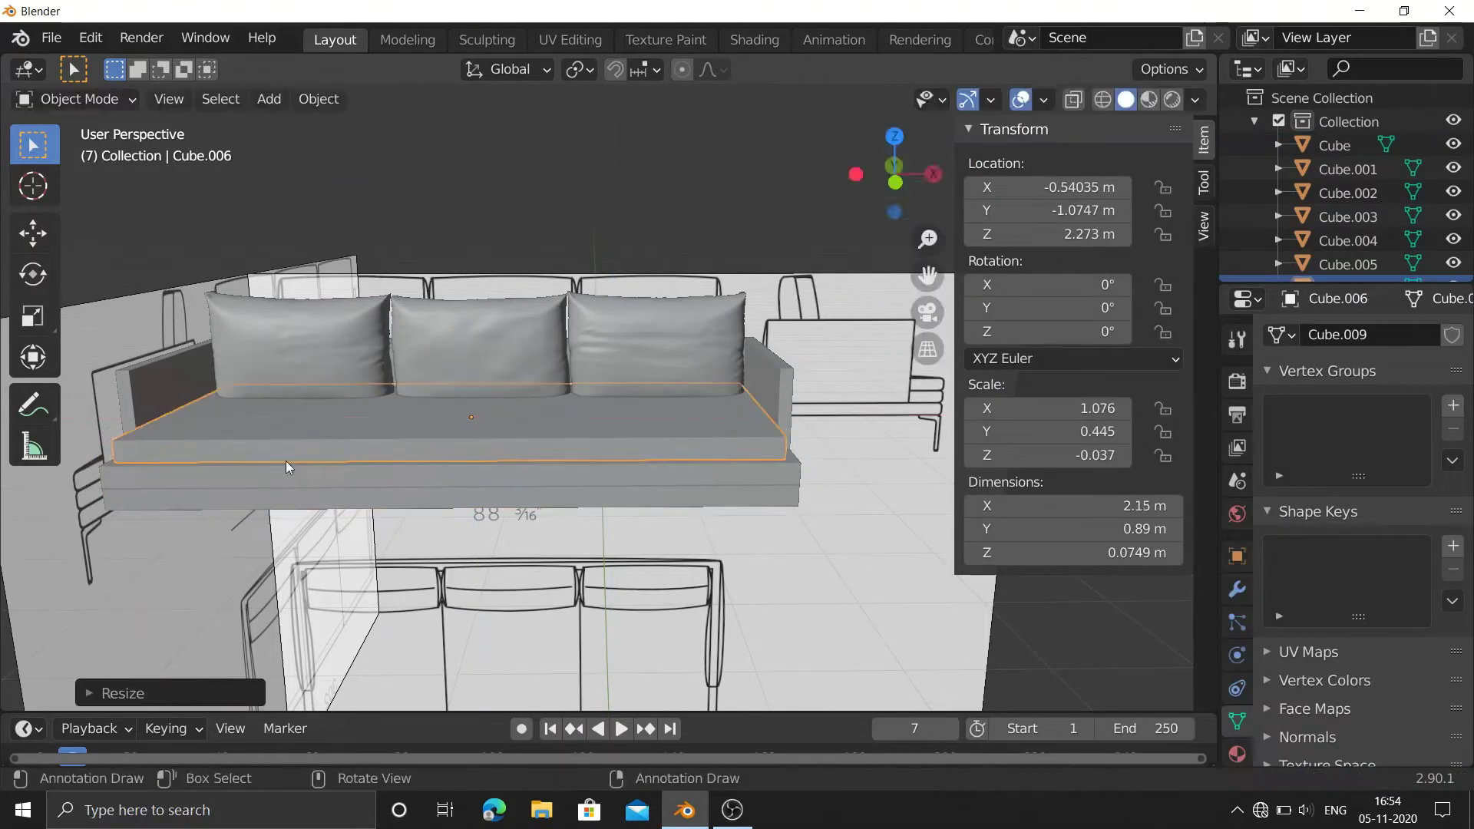
middle_drag(289, 464, 475, 492)
Add a centred horizontal edge loop around the cushion slab.
key(Tab)
drag(895, 209, 569, 391)
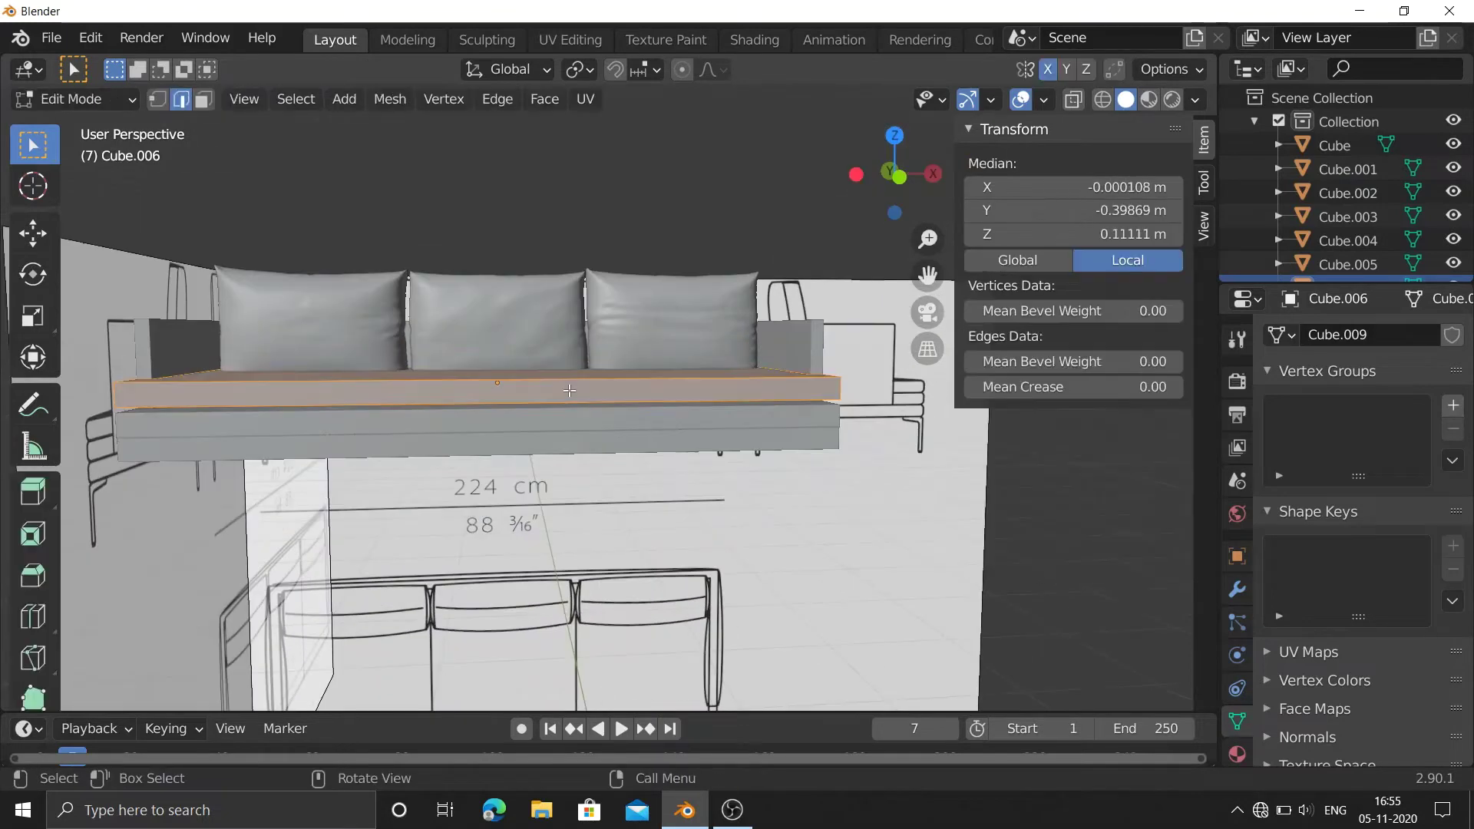
click(590, 385)
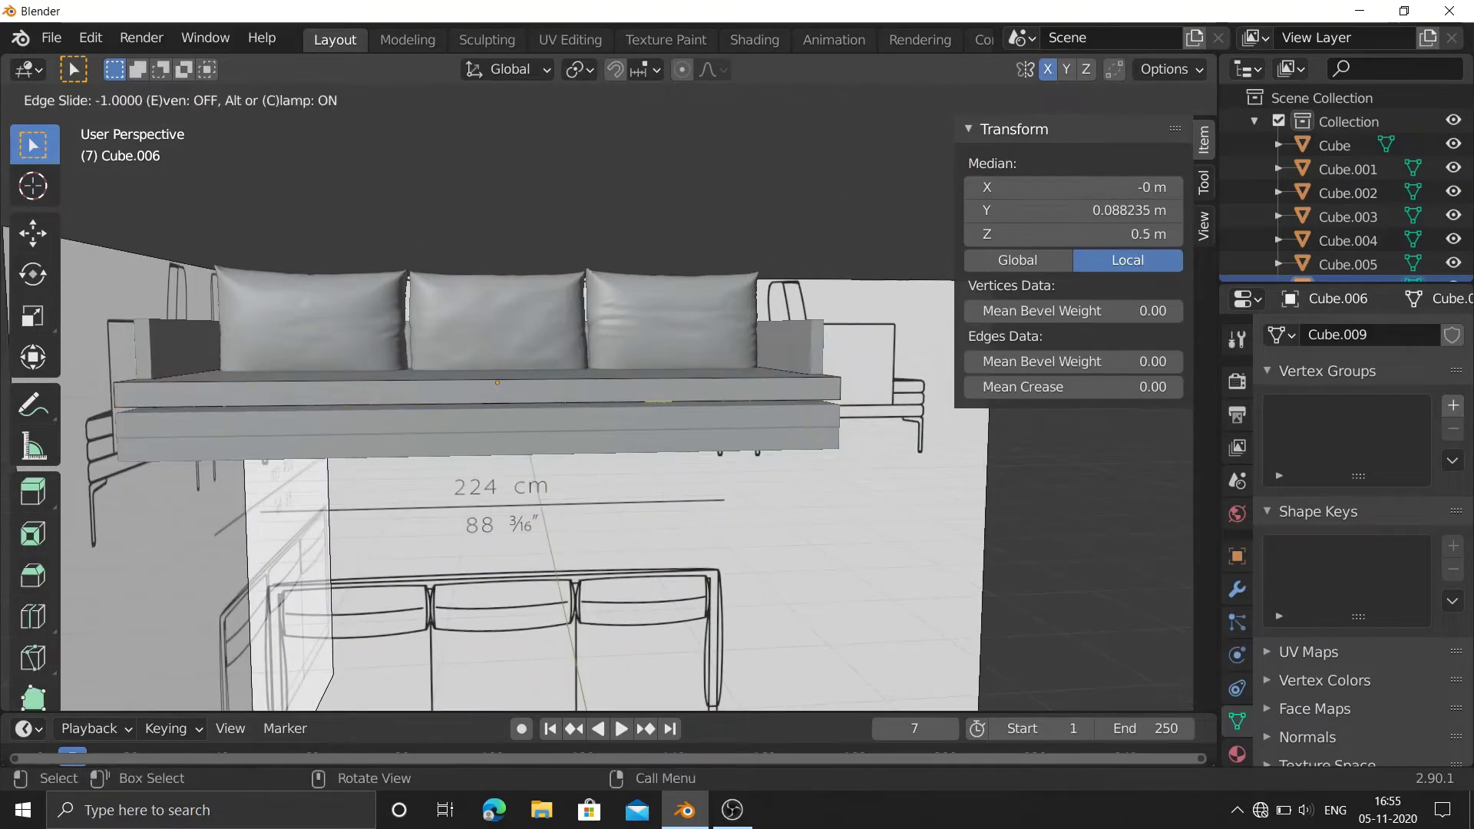
right_click(591, 385)
middle_drag(590, 386, 456, 458)
key(ctrl+r)
key(Escape)
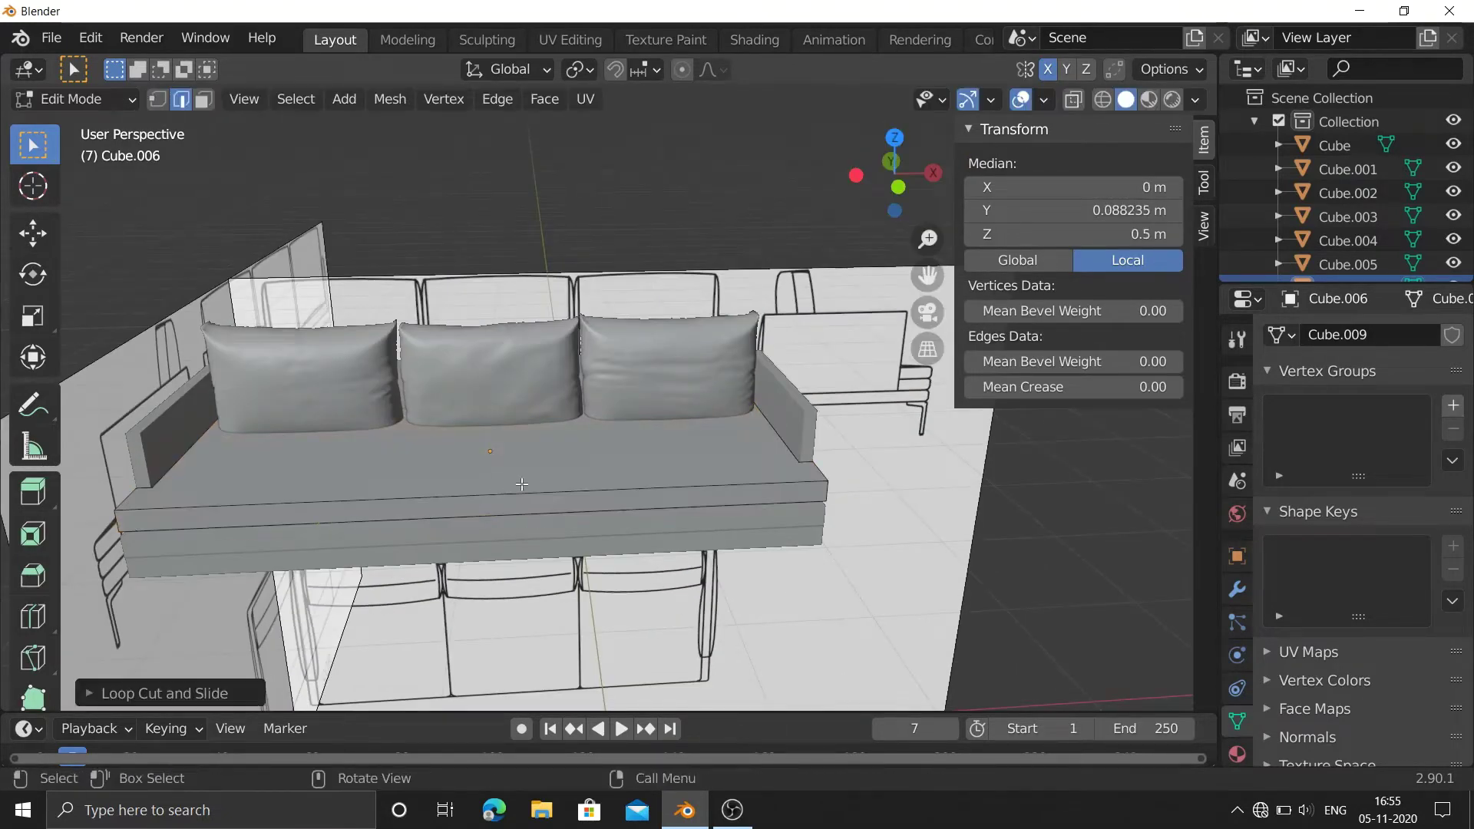
drag(894, 165, 443, 317)
key(Tab)
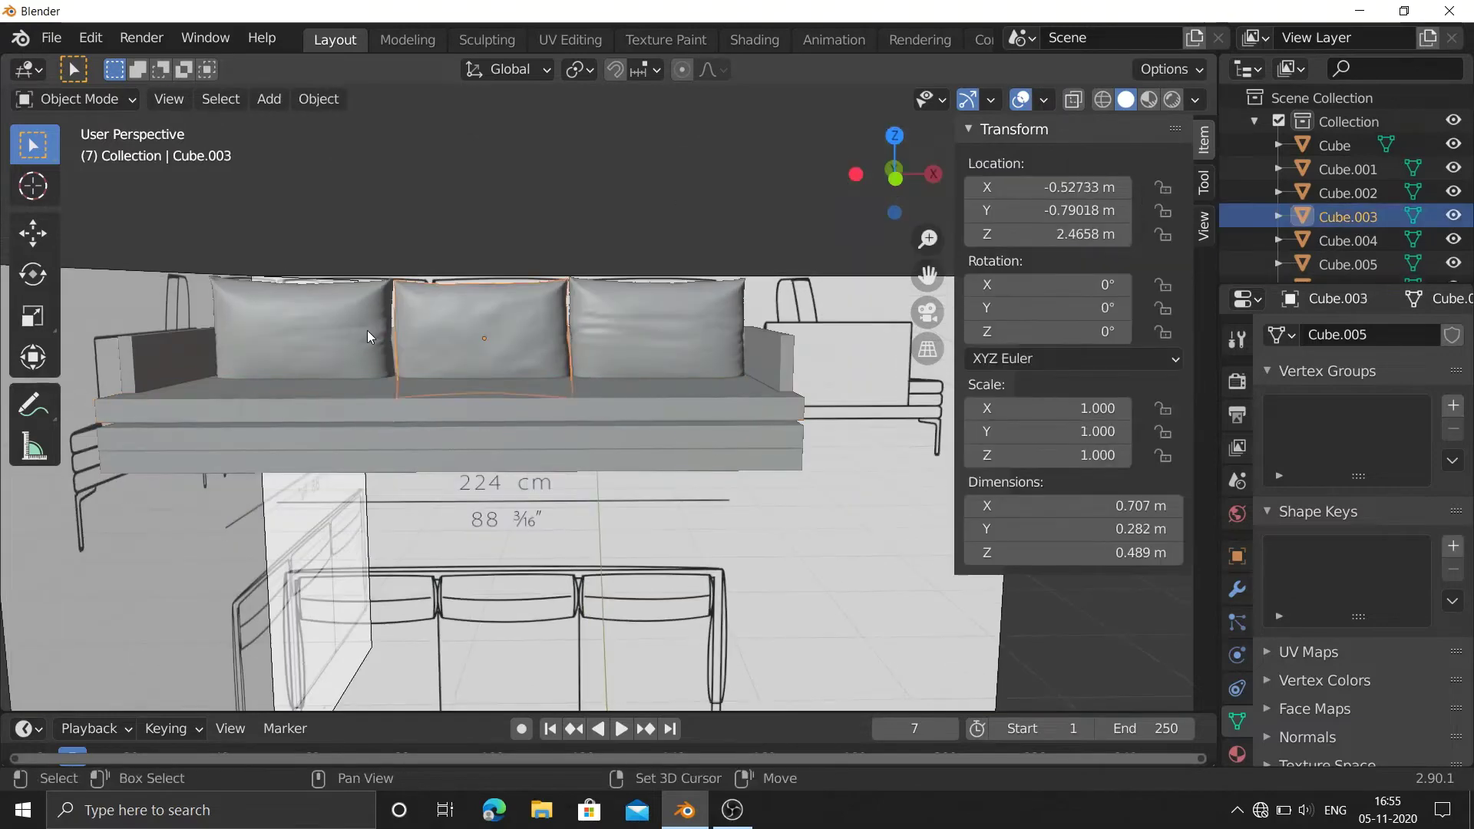
key(s)
key(z)
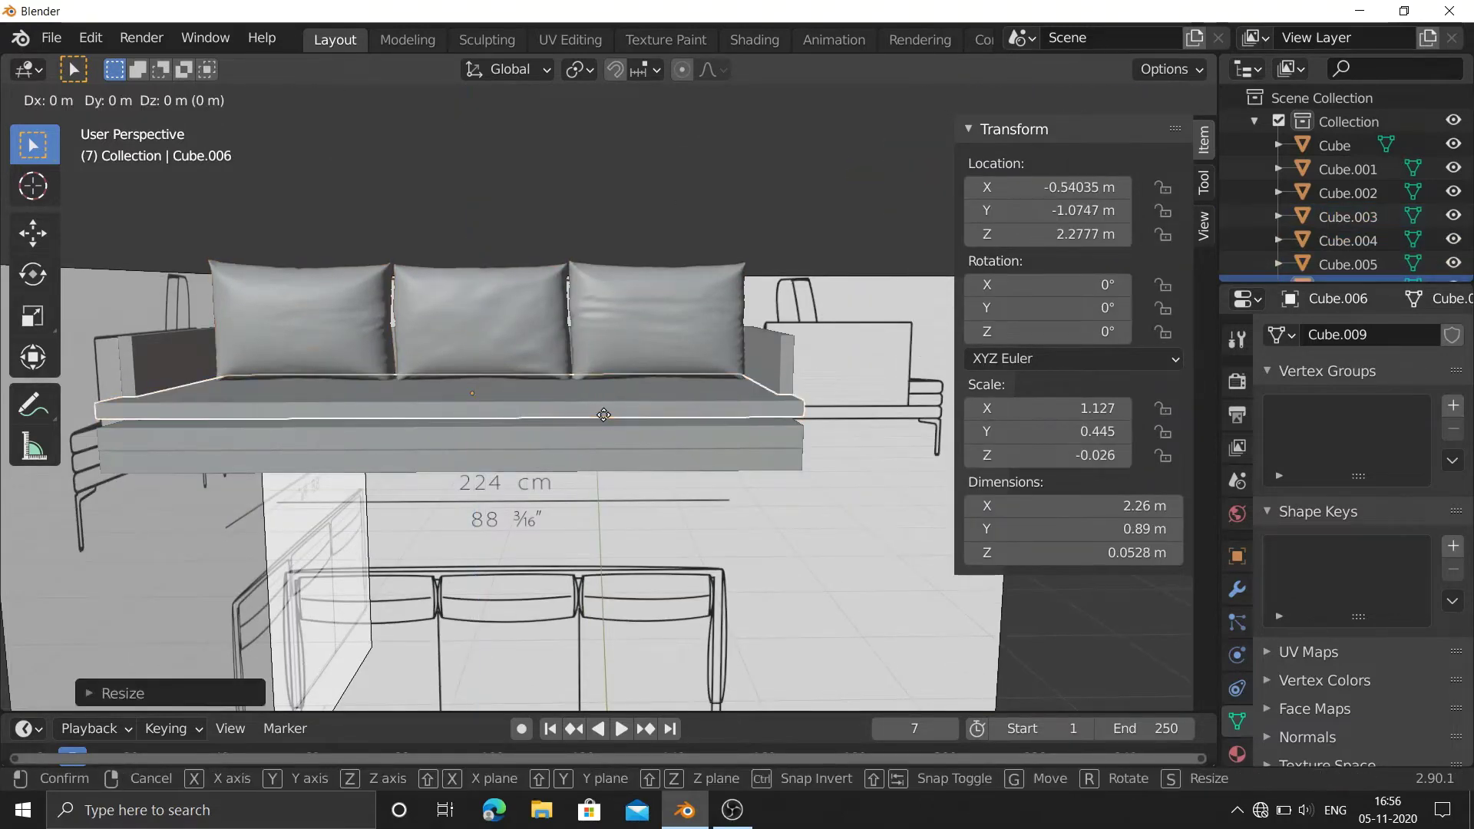
key(Escape)
Cut the seat with 13 edge loops across and 5 along the front.
key(Tab)
drag(894, 173, 883, 199)
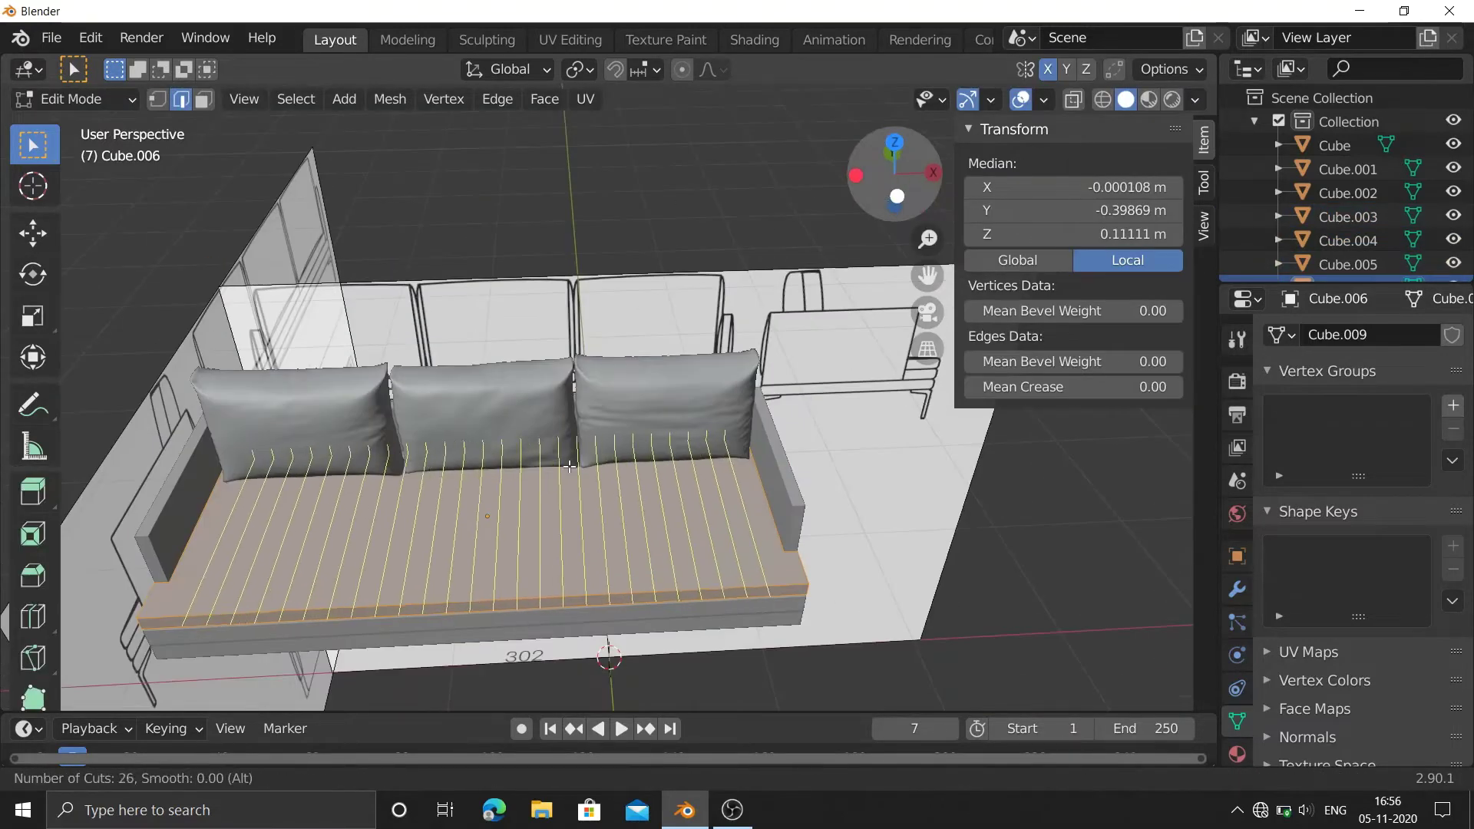
click(569, 466)
drag(727, 432, 718, 535)
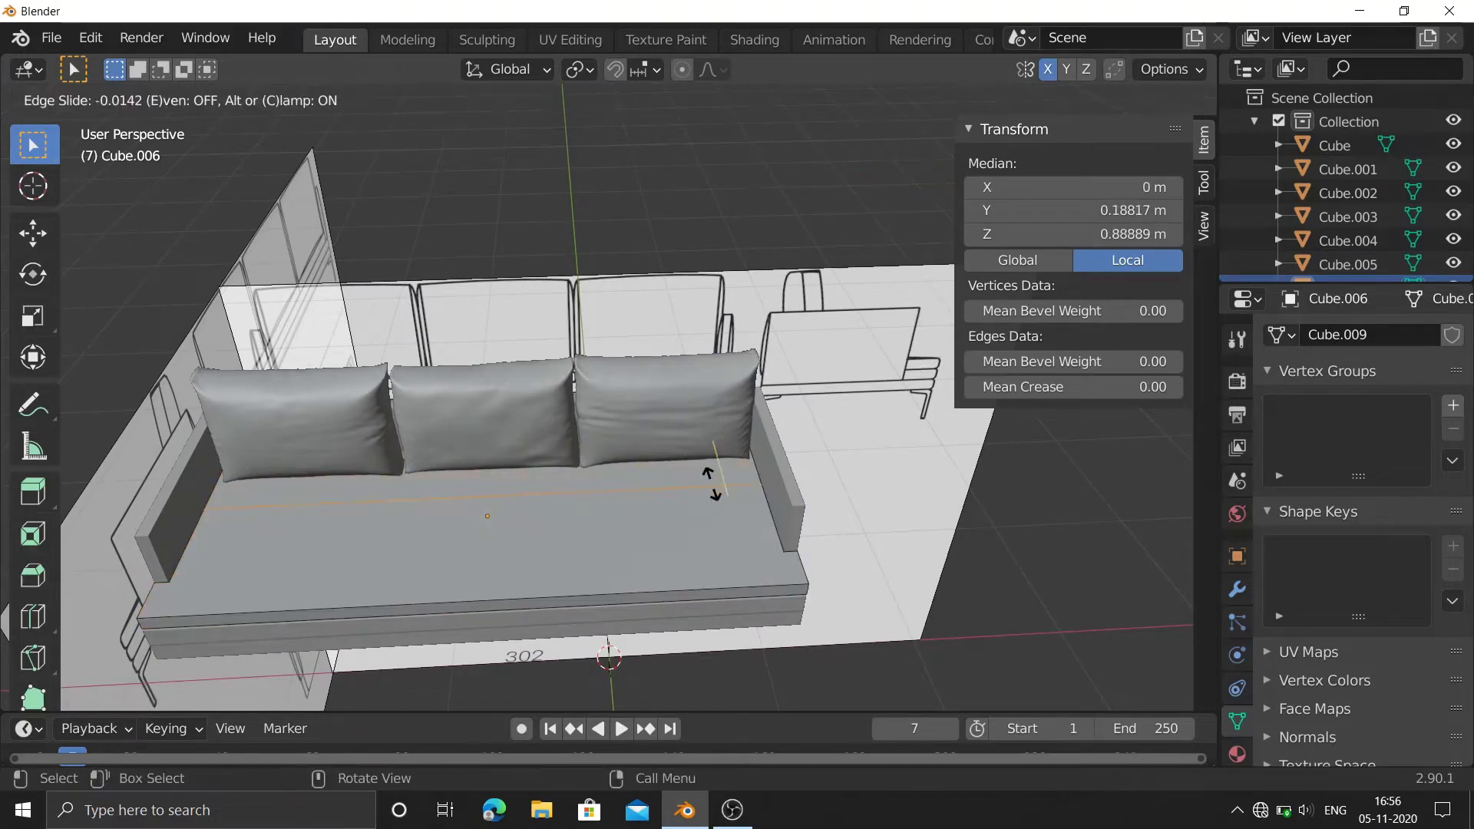
click(740, 535)
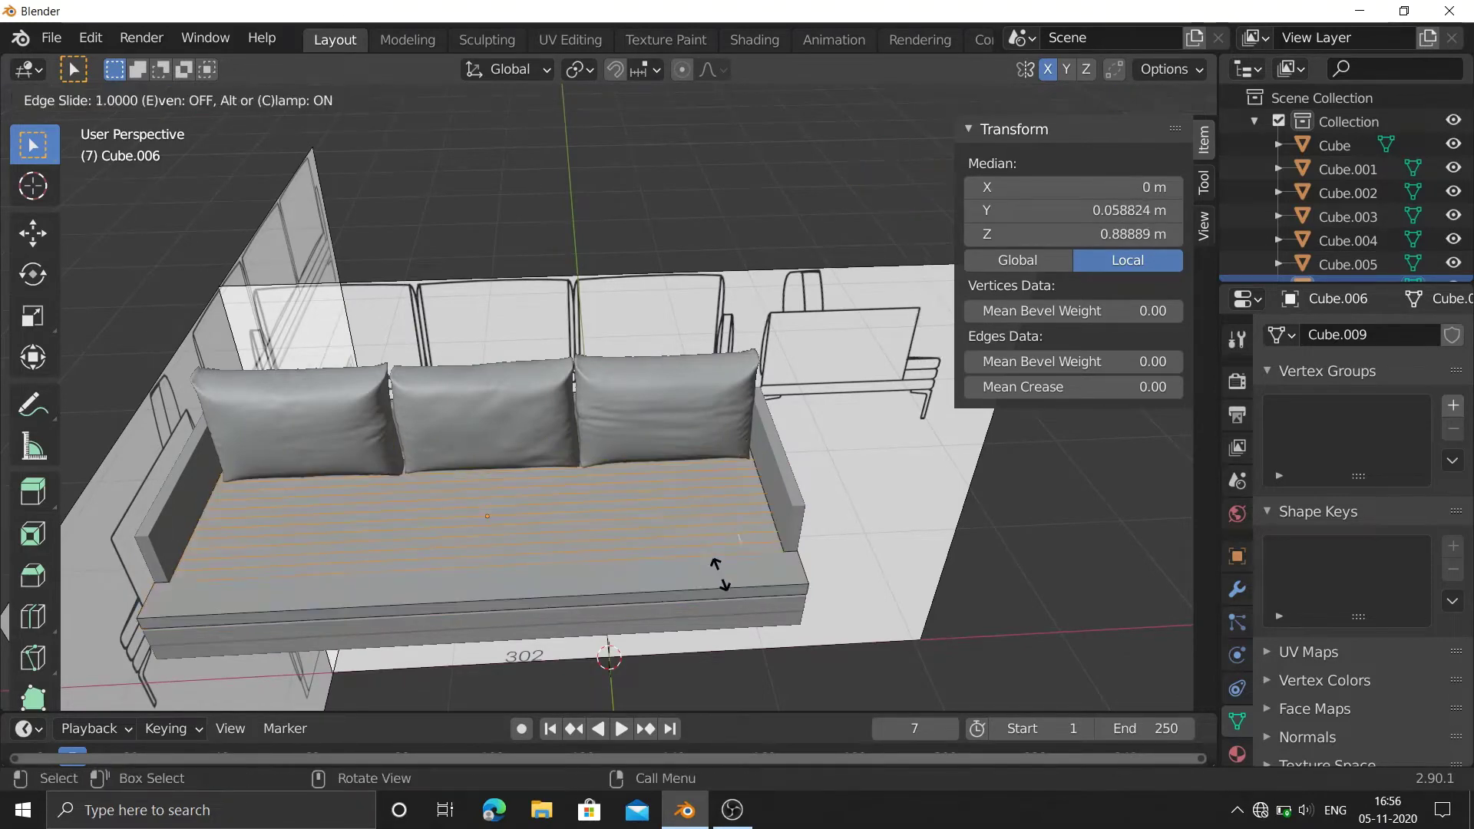
right_click(714, 574)
key(ctrl+r)
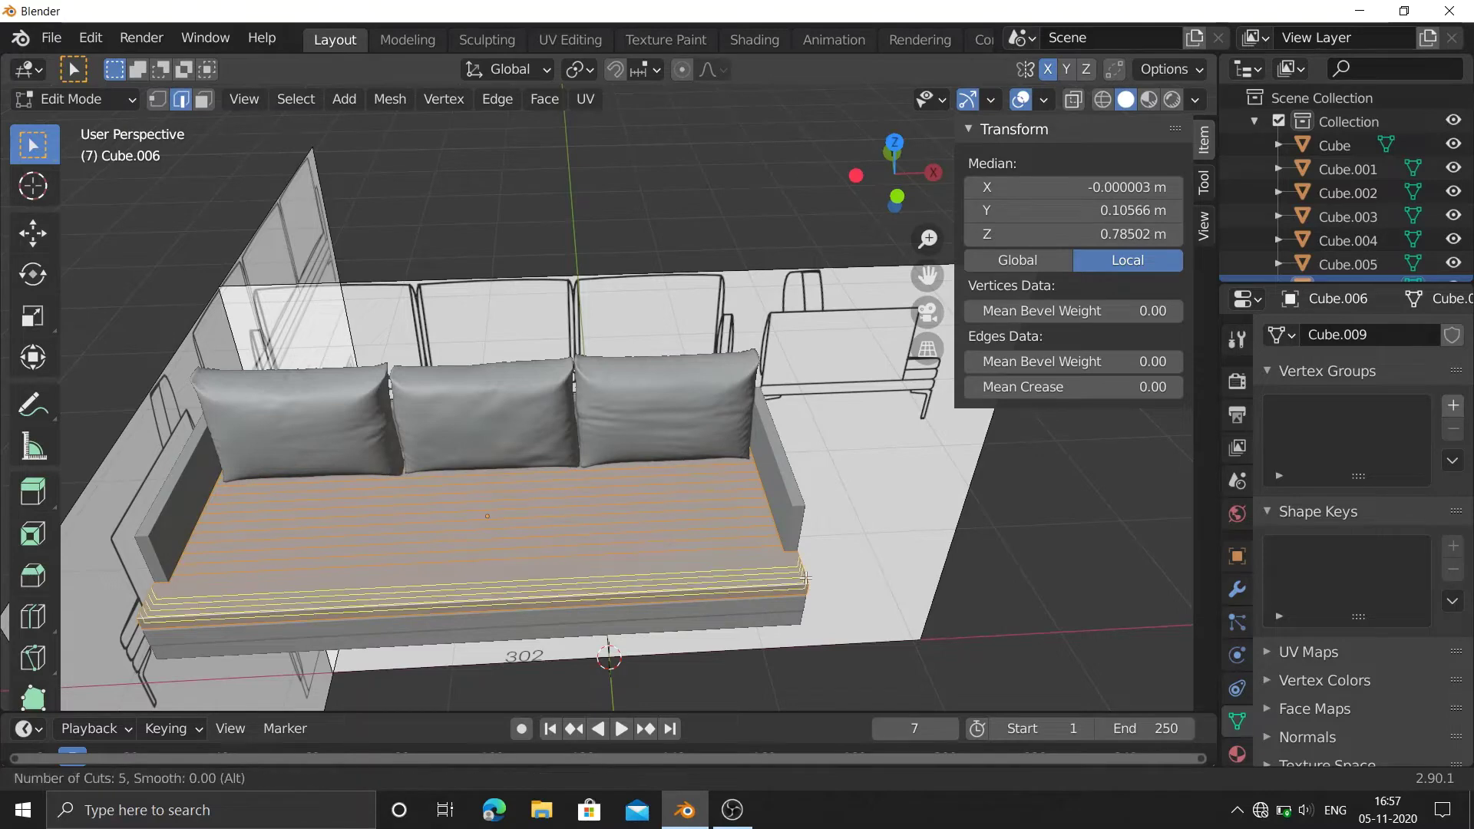
click(806, 577)
right_click(758, 601)
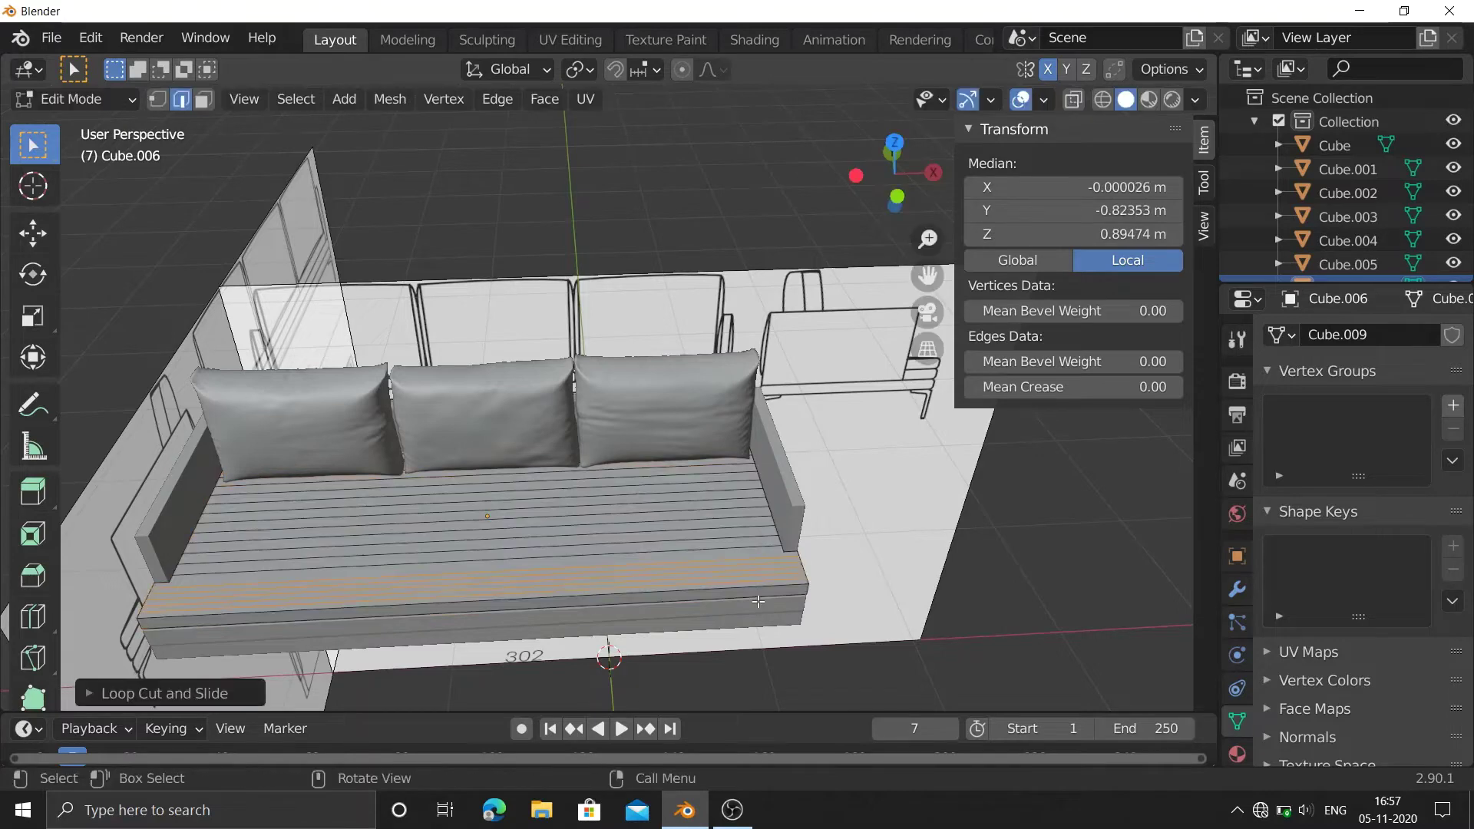
key(ctrl+r)
click(567, 502)
right_click(567, 502)
mouse_move(567, 502)
middle_down()
mouse_move(859, 201)
mouse_move(758, 85)
mouse_move(730, 261)
middle_up()
Lift the slab above the sofa along Z and merge overlapping vertices.
key(g)
key(z)
right_click(859, 201)
key(z)
key(Tab)
key(g)
key(z)
click(758, 86)
key(Tab)
key(m)
click(729, 262)
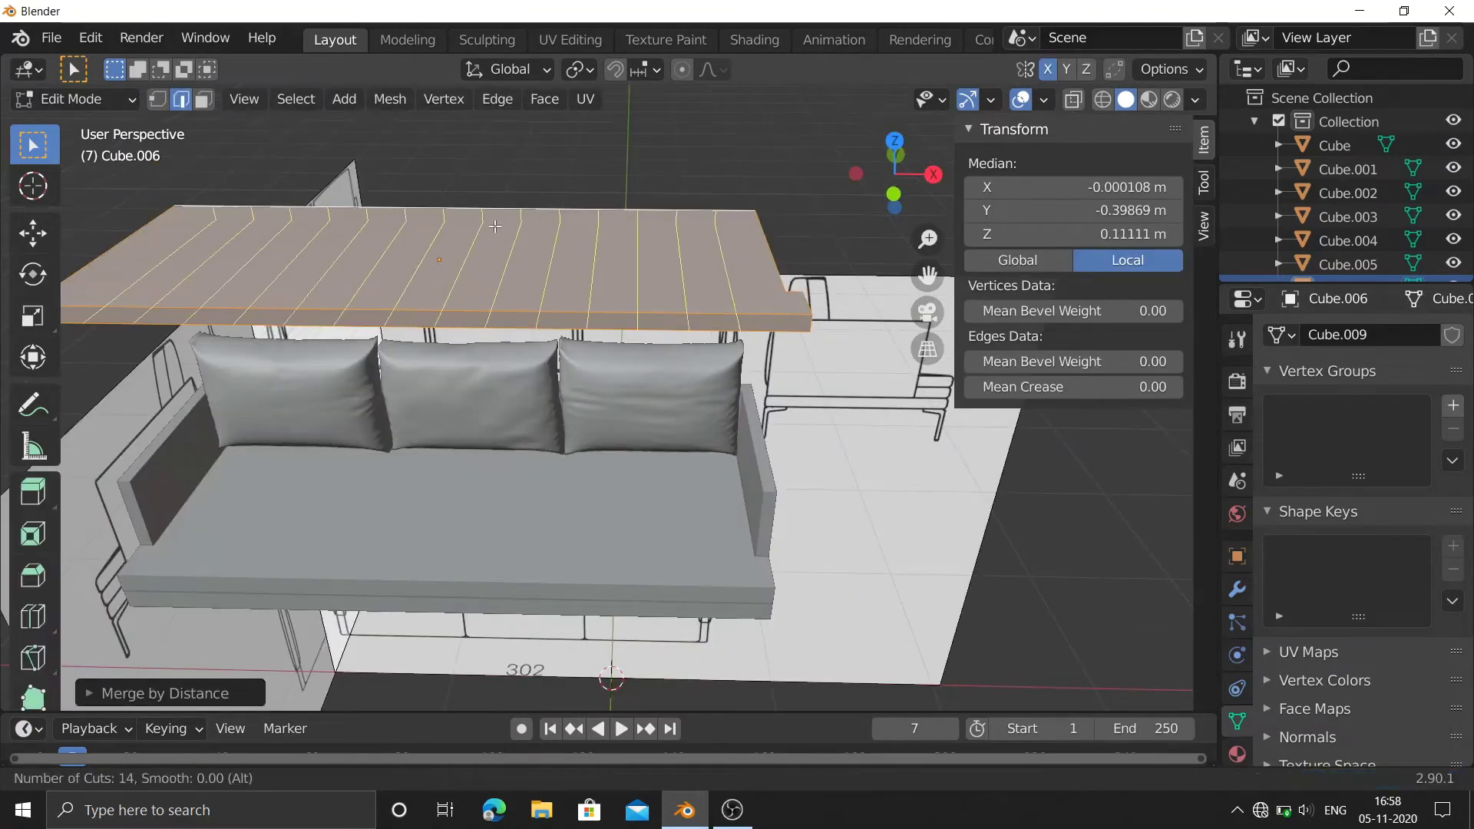
Add 14 and then 12 edge loops across the slab without sliding them.
click(494, 226)
right_click(849, 217)
mouse_move(849, 217)
middle_down()
mouse_move(609, 527)
mouse_move(449, 145)
middle_up()
key(ctrl+r)
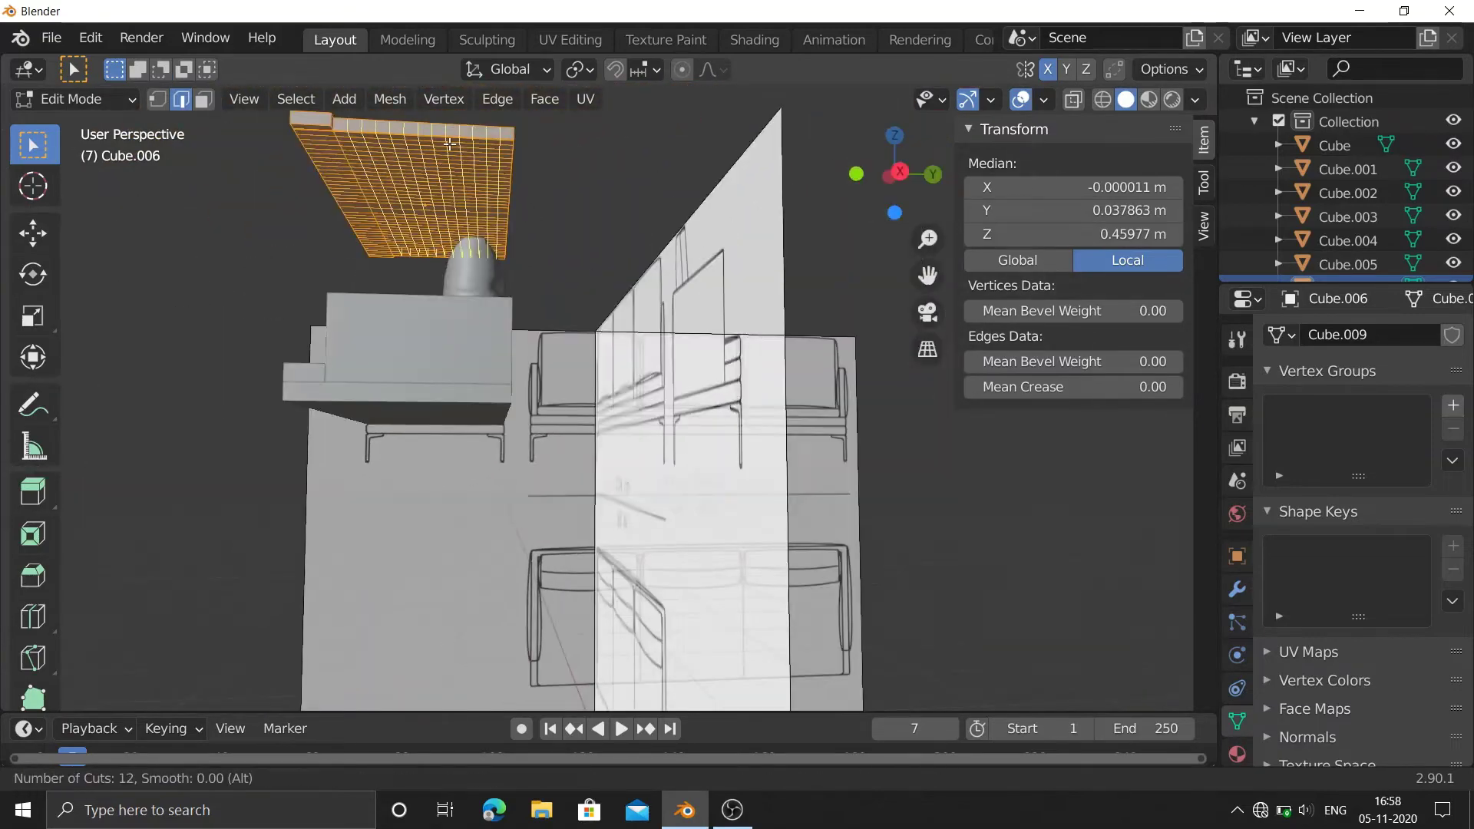
click(449, 145)
right_click(449, 145)
Dissolve unwanted edges on the slab and merge overlapping vertices by distance.
click(292, 235)
key(x)
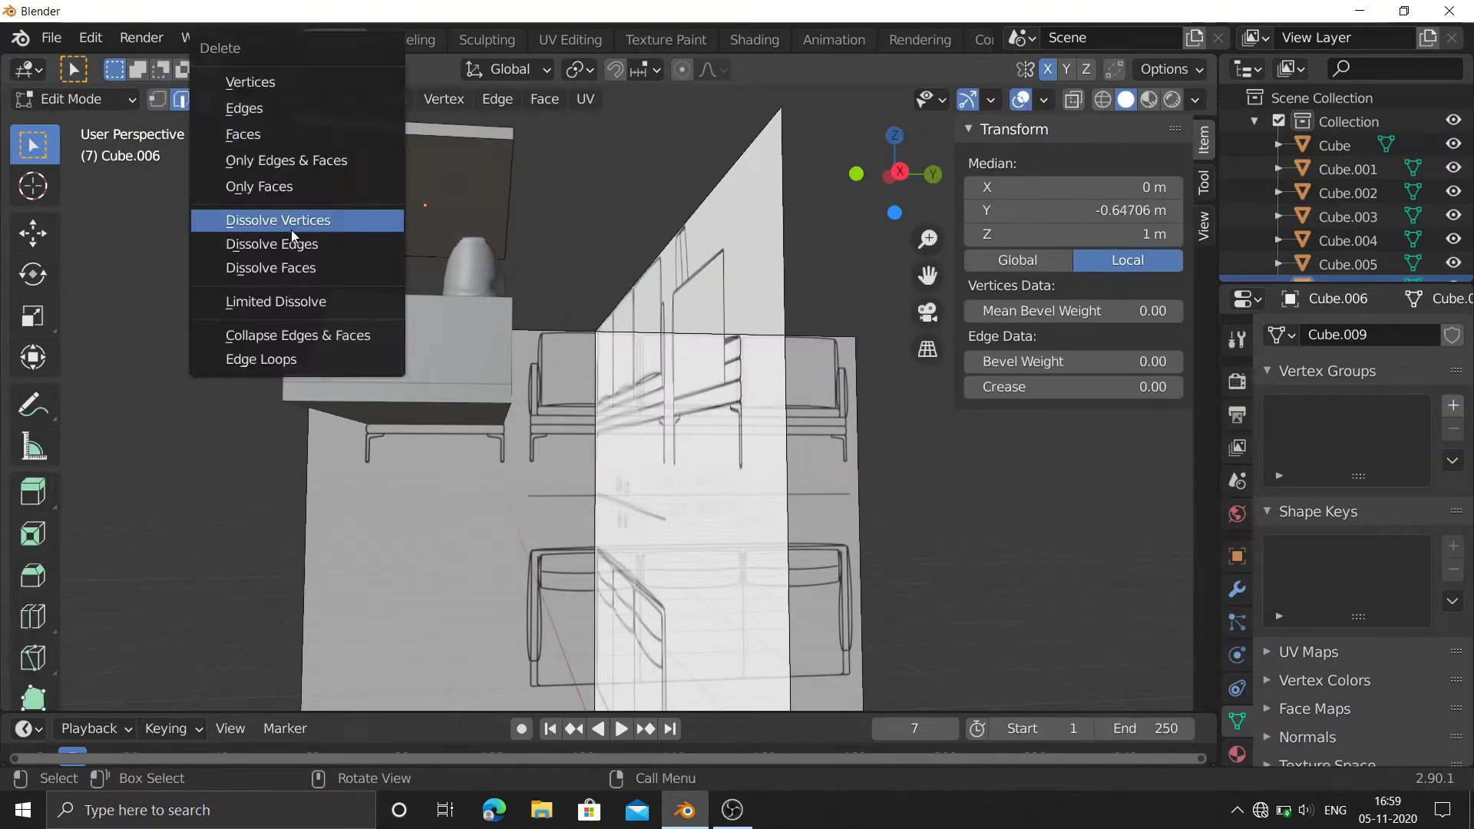
click(291, 243)
middle_drag(291, 243, 405, 247)
click(404, 247)
key(x)
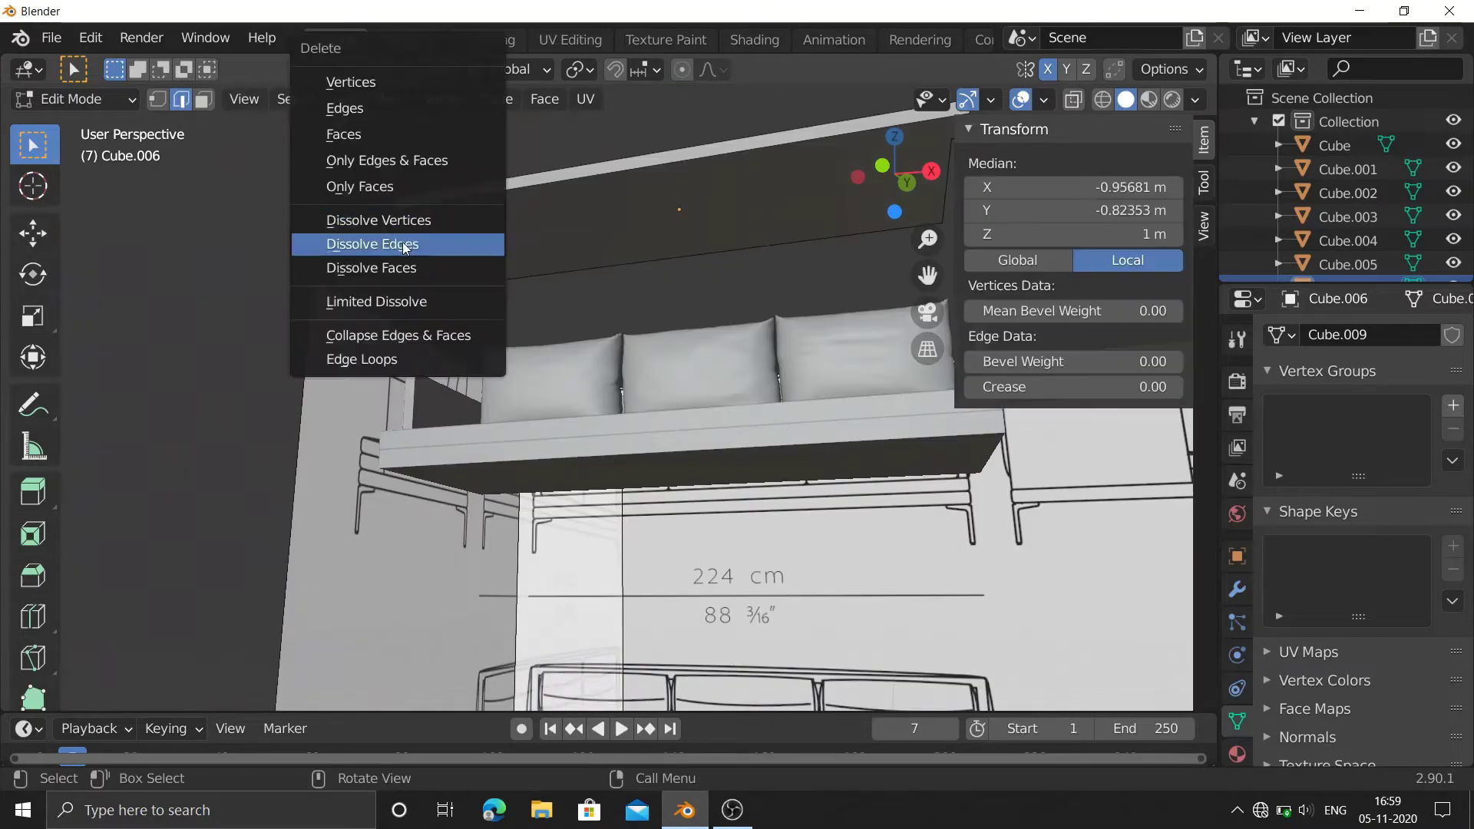
drag(891, 173, 875, 187)
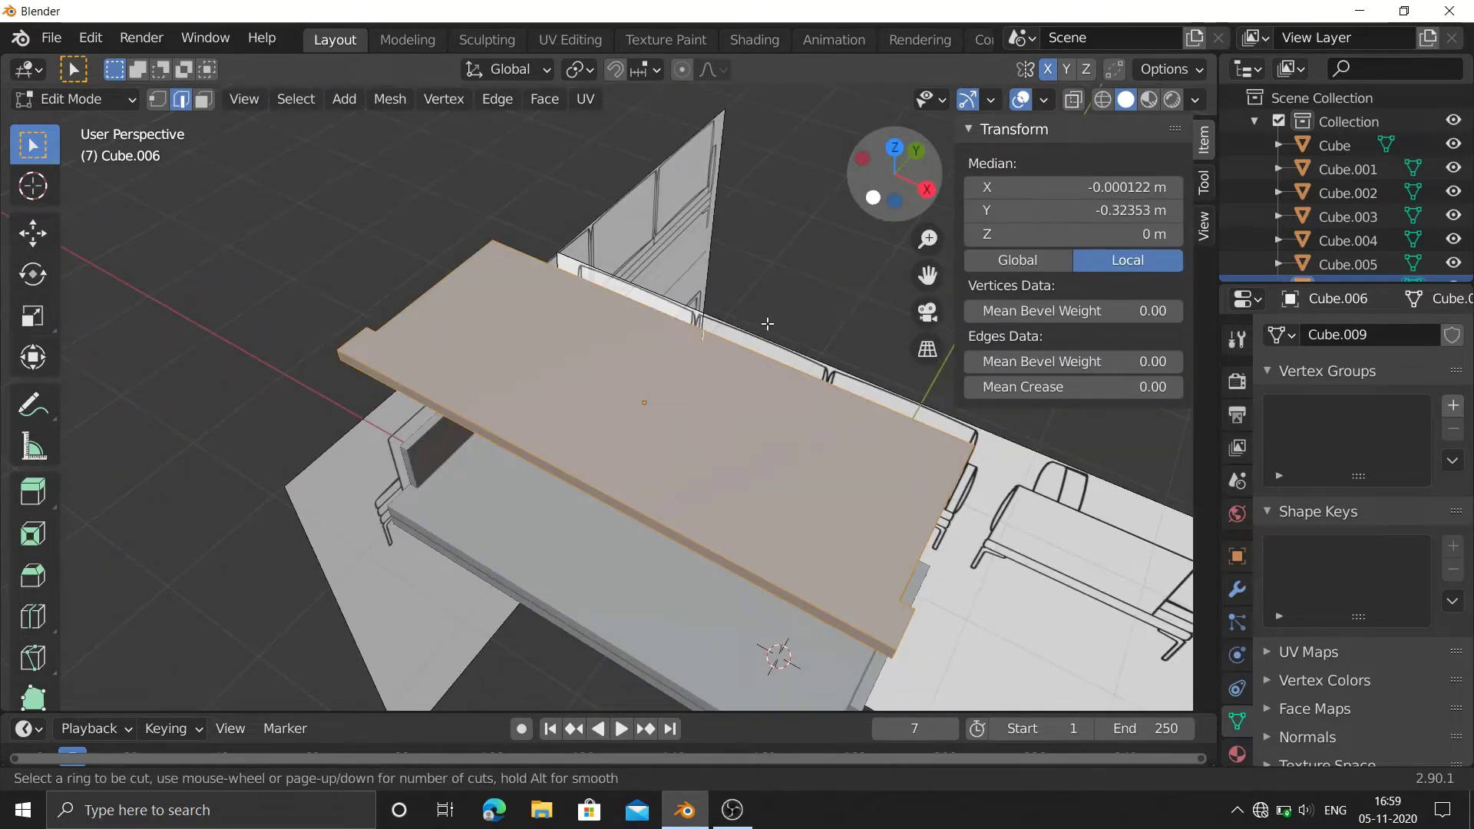
middle_drag(767, 323, 580, 299)
key(m)
click(579, 299)
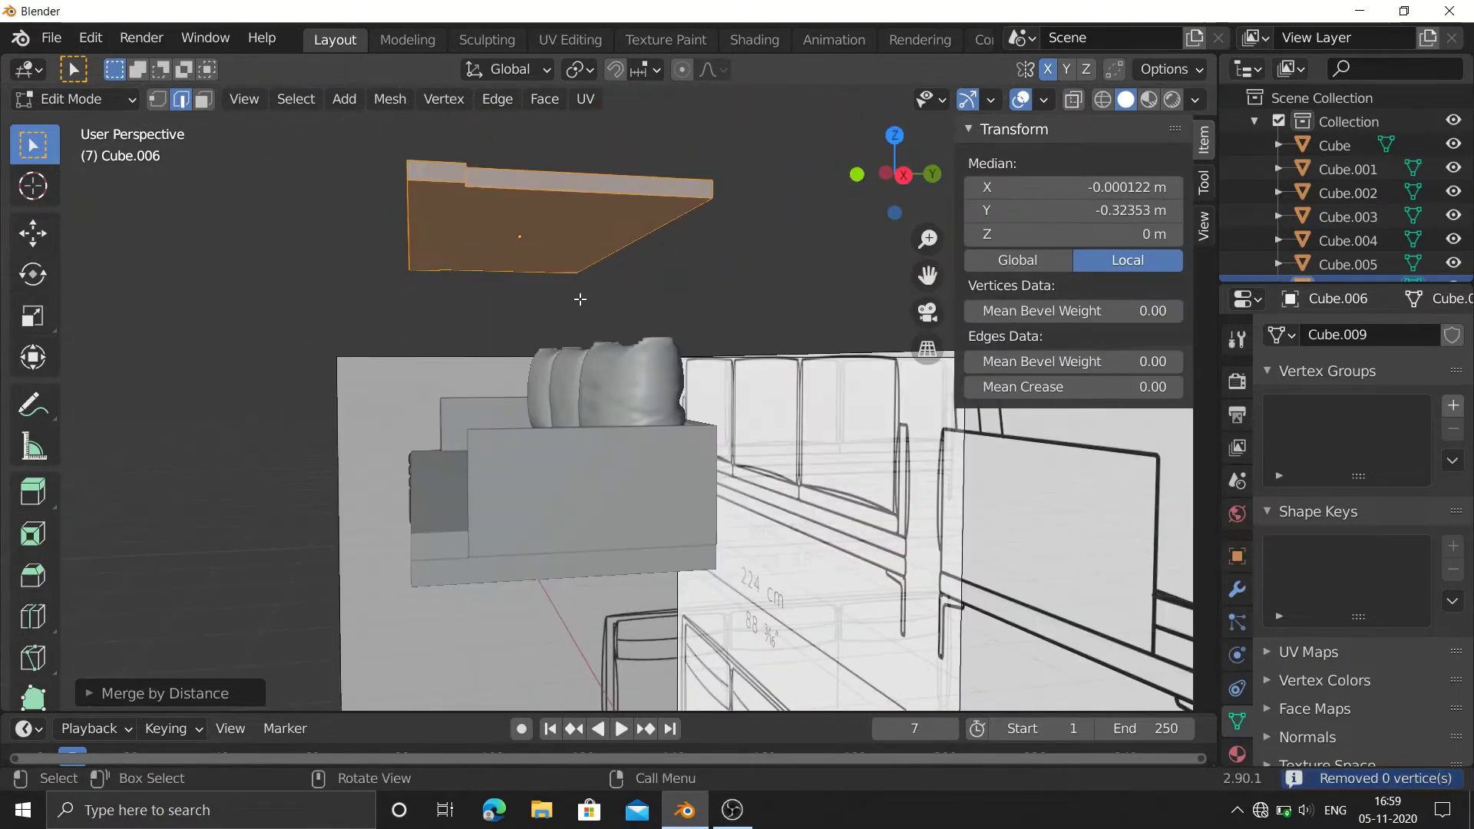
Place 18 edge loops across the slab and return to Object Mode.
click(509, 164)
click(513, 224)
drag(894, 175, 887, 153)
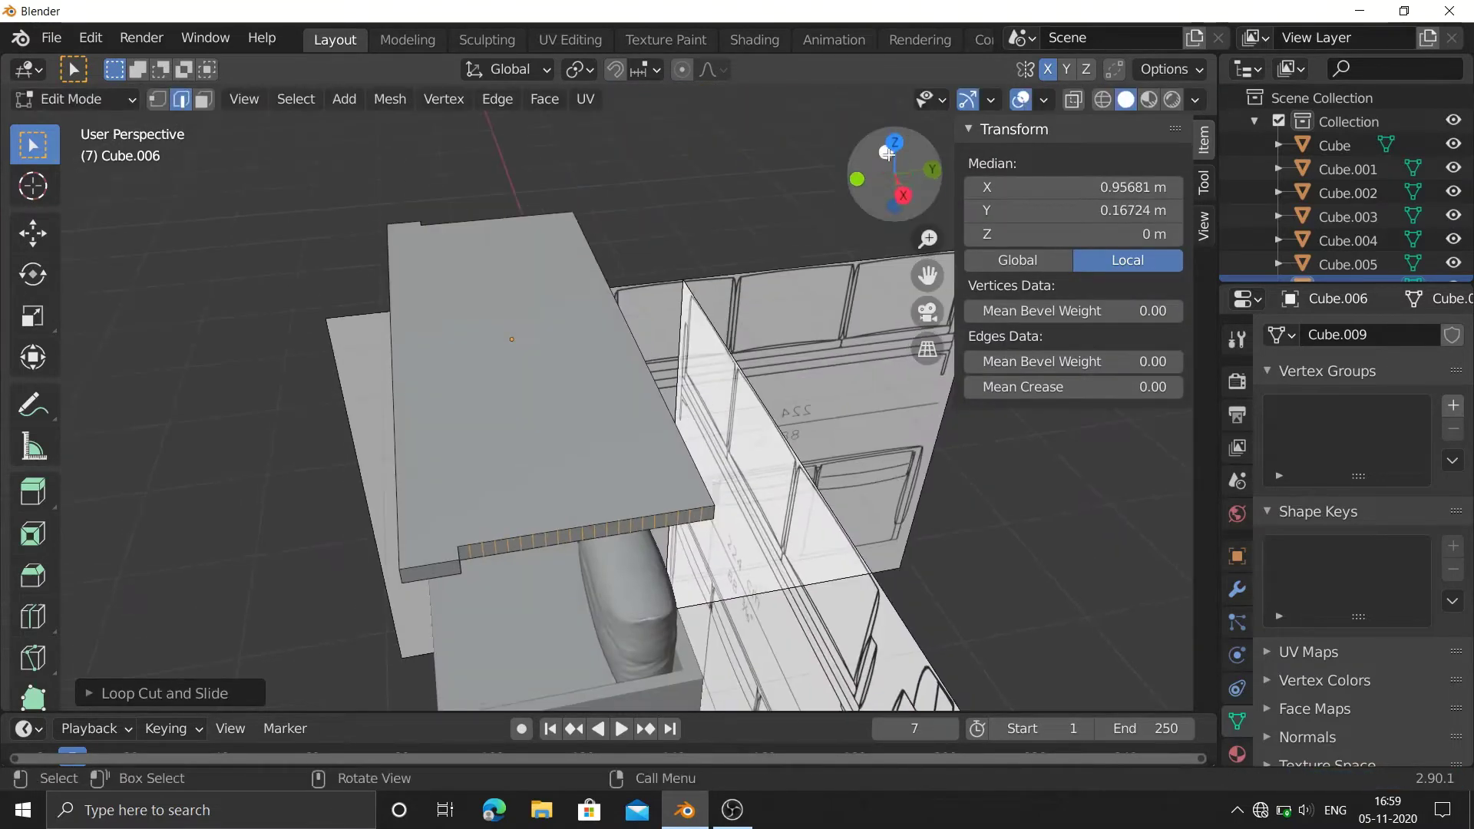
click(634, 338)
key(Tab)
Give the slab a Simple Subdivision Surface modifier and view it in solid shading.
click(1237, 589)
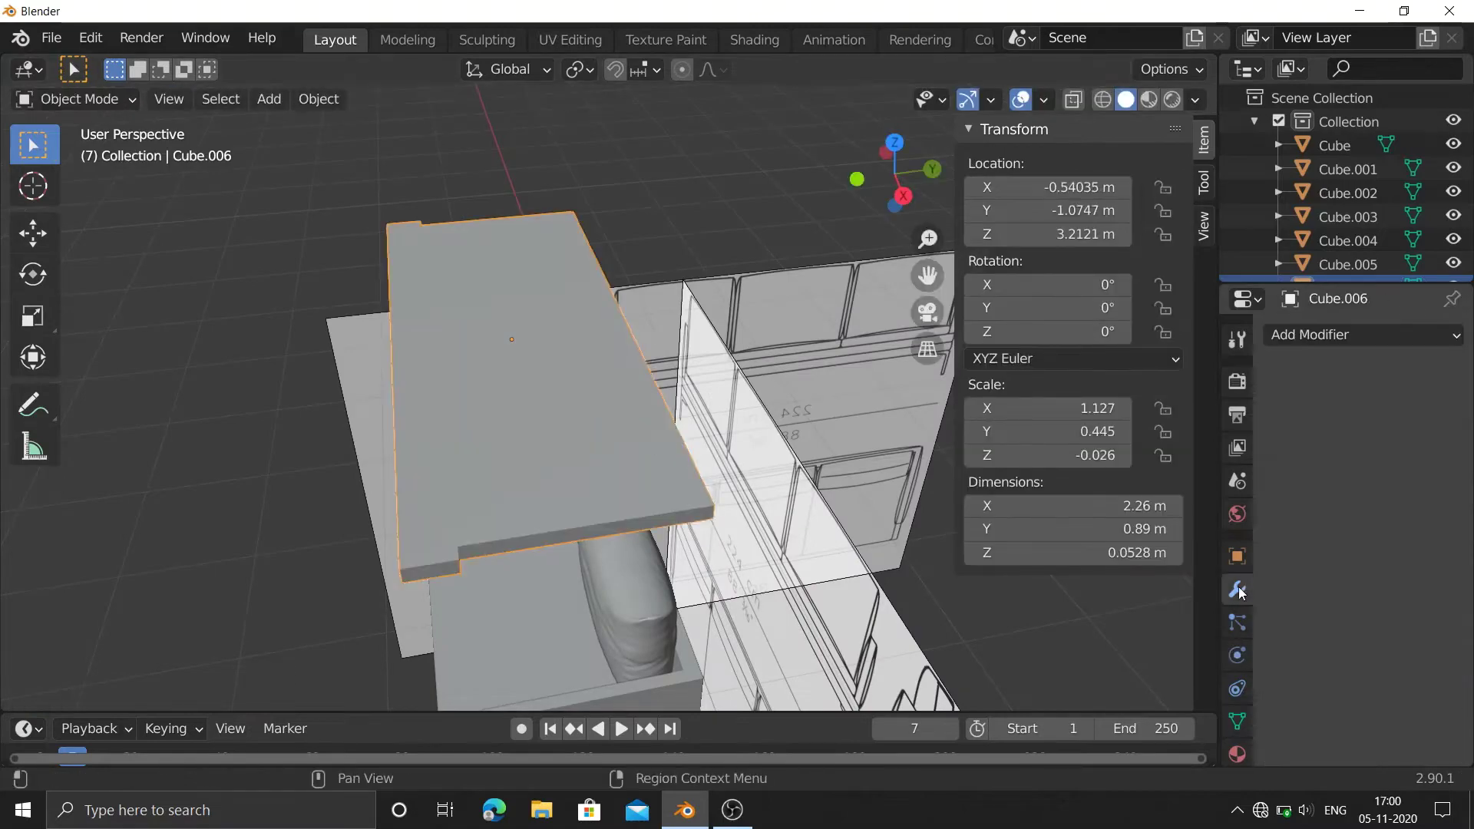
click(1362, 334)
click(973, 738)
click(1410, 410)
mouse_move(894, 177)
mouse_down()
mouse_move(921, 184)
mouse_move(907, 165)
mouse_move(593, 256)
mouse_up()
click(1073, 99)
click(1125, 99)
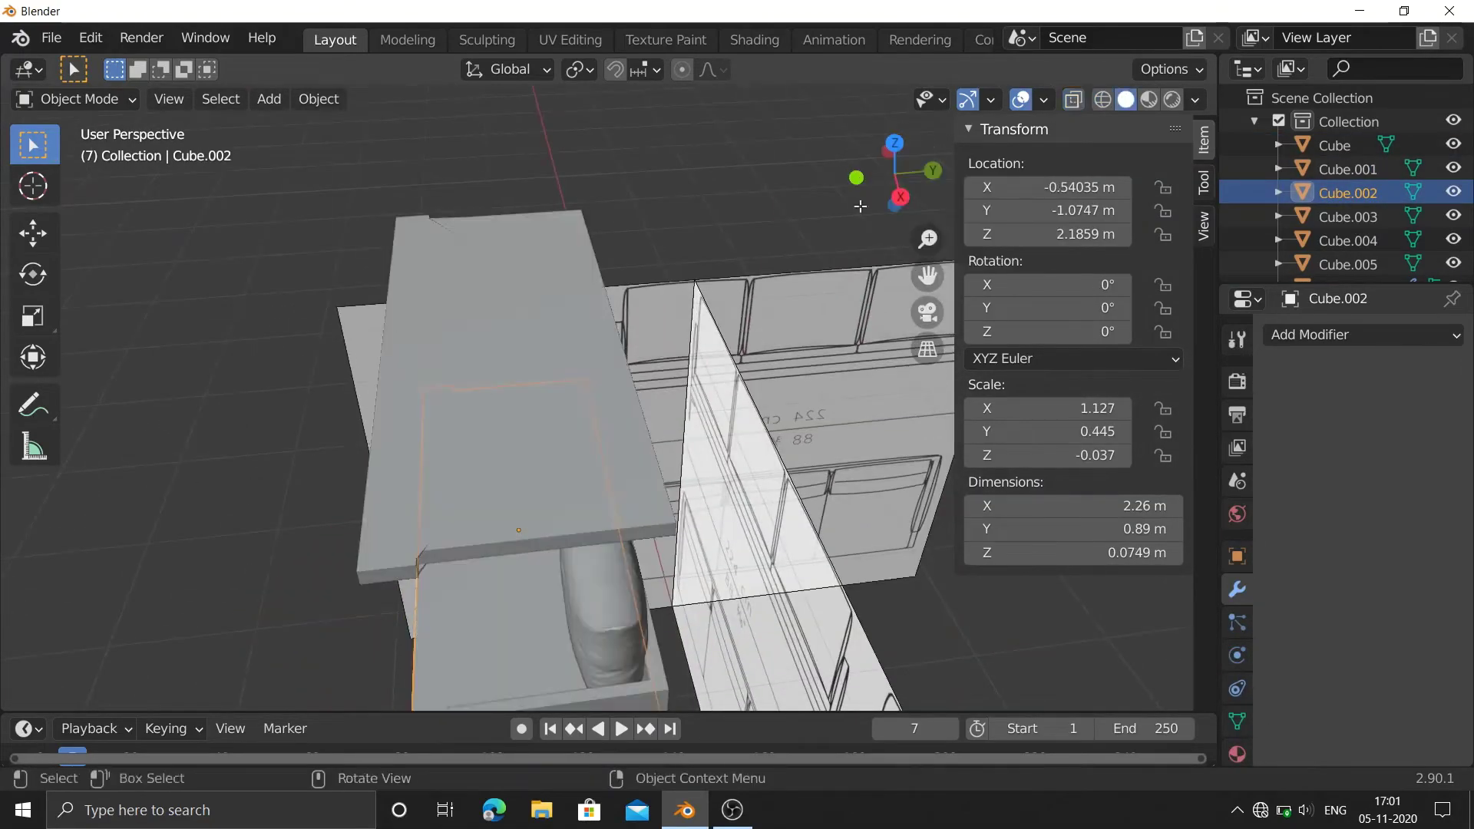
click(1237, 655)
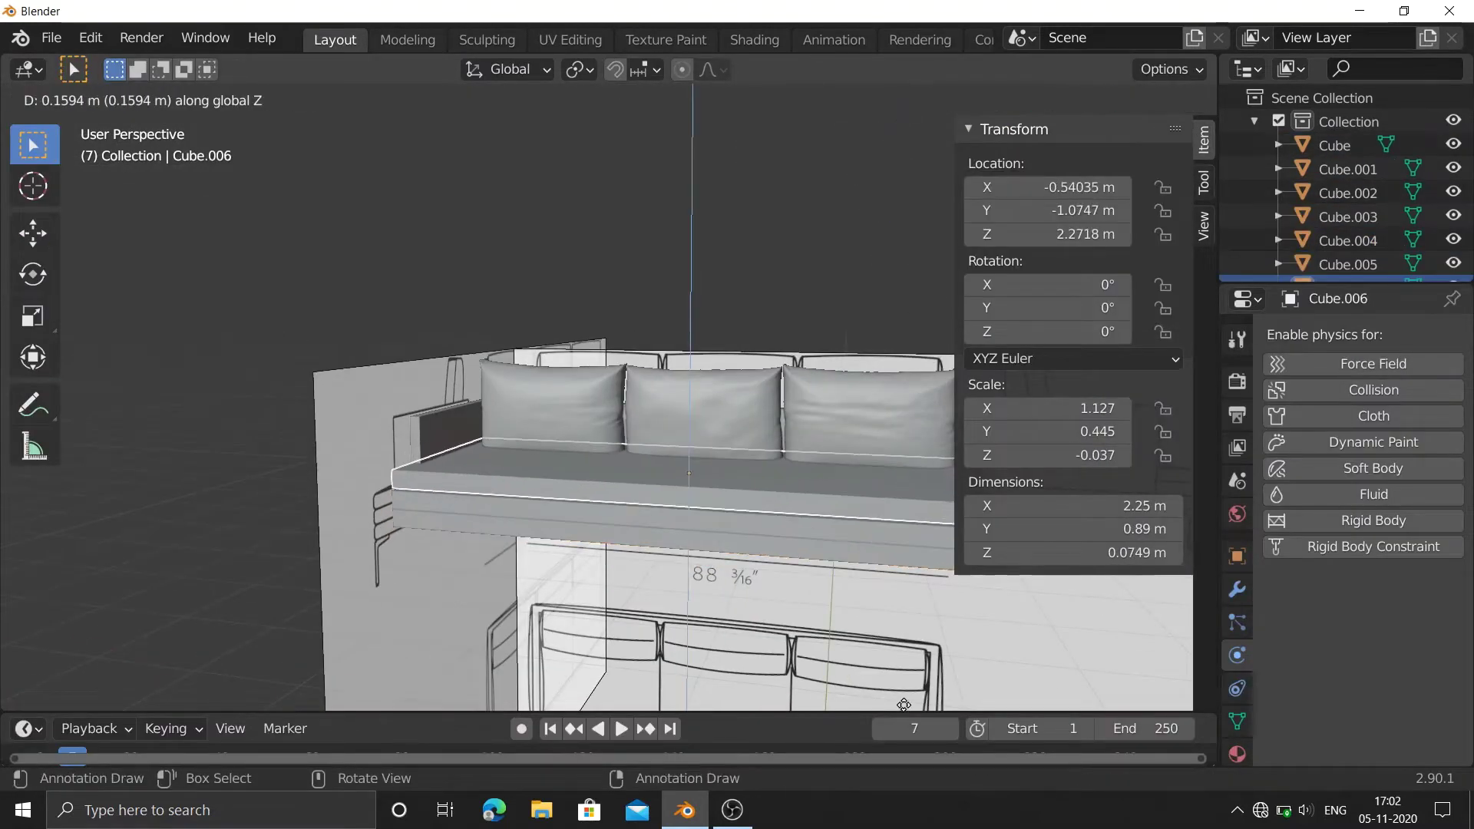
Lower the slab onto the seat, then duplicate it upward and scale the copy along X.
click(903, 704)
key(shift+d)
key(z)
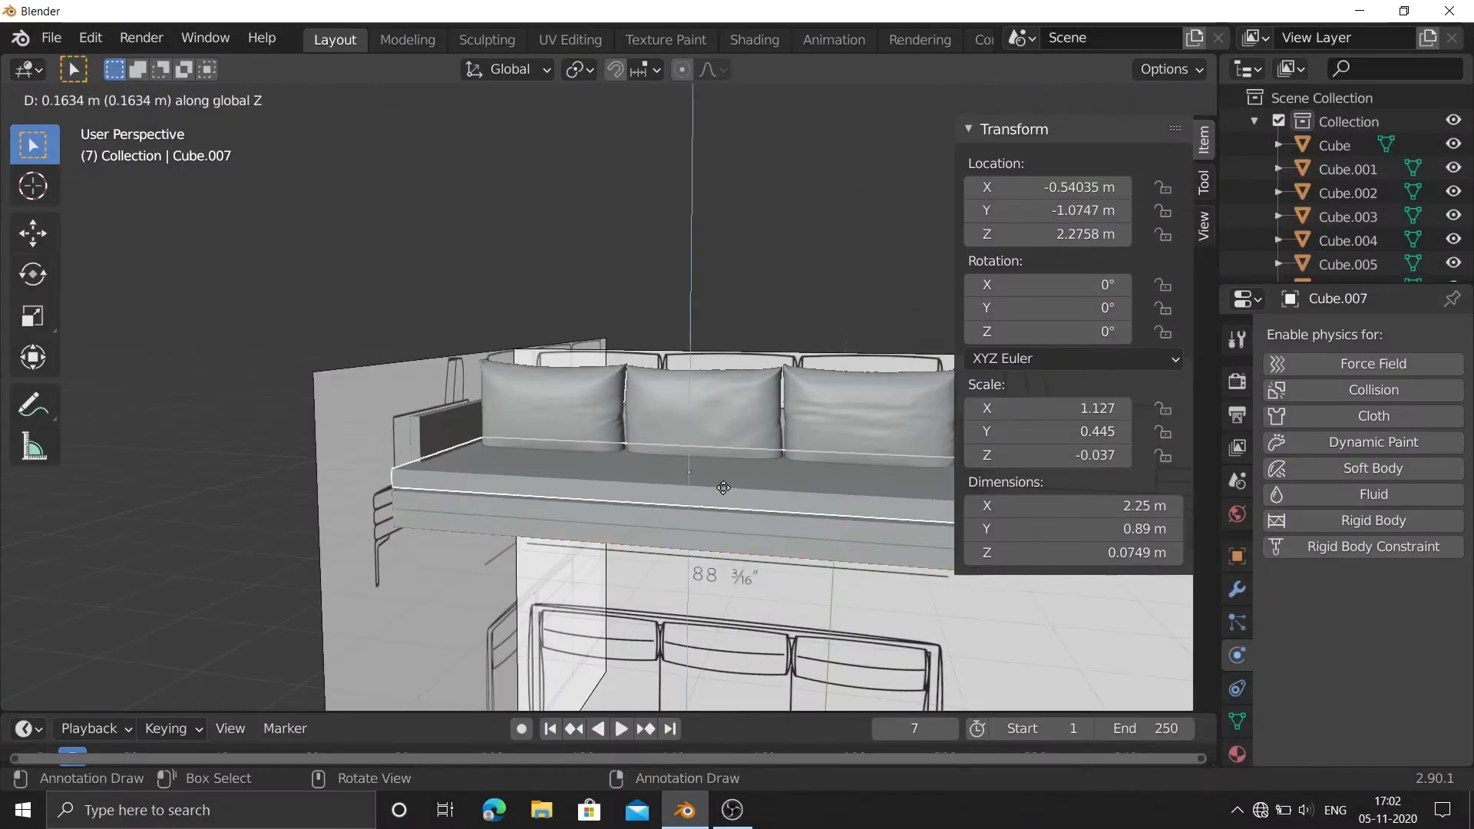
click(723, 487)
key(s)
key(x)
click(848, 249)
middle_drag(849, 249, 860, 452)
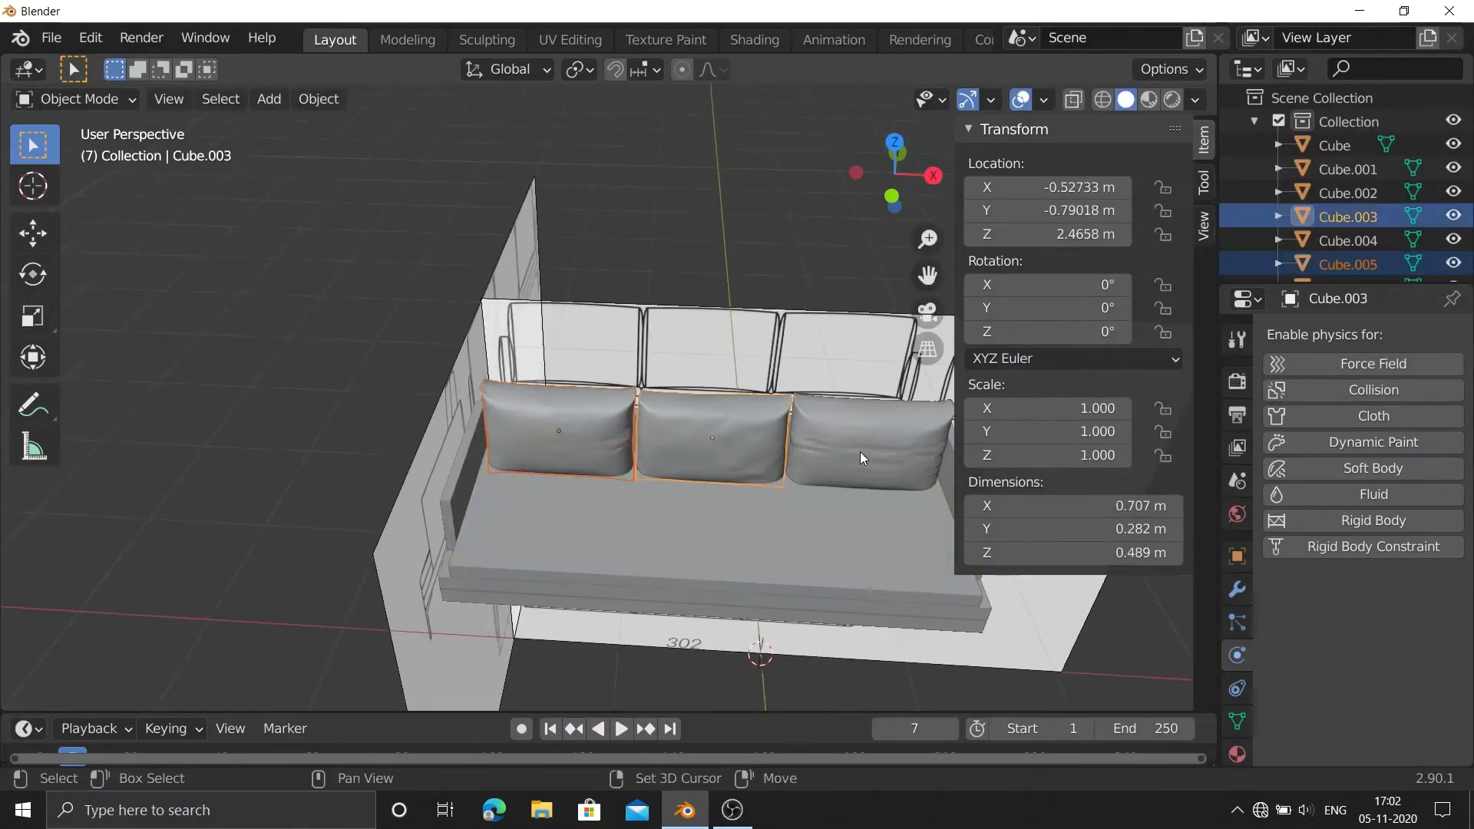
click(859, 451)
Loop-cut a grid on the copy, add Simple Subdivision, and mark its sharp edges as seams.
key(Tab)
click(653, 493)
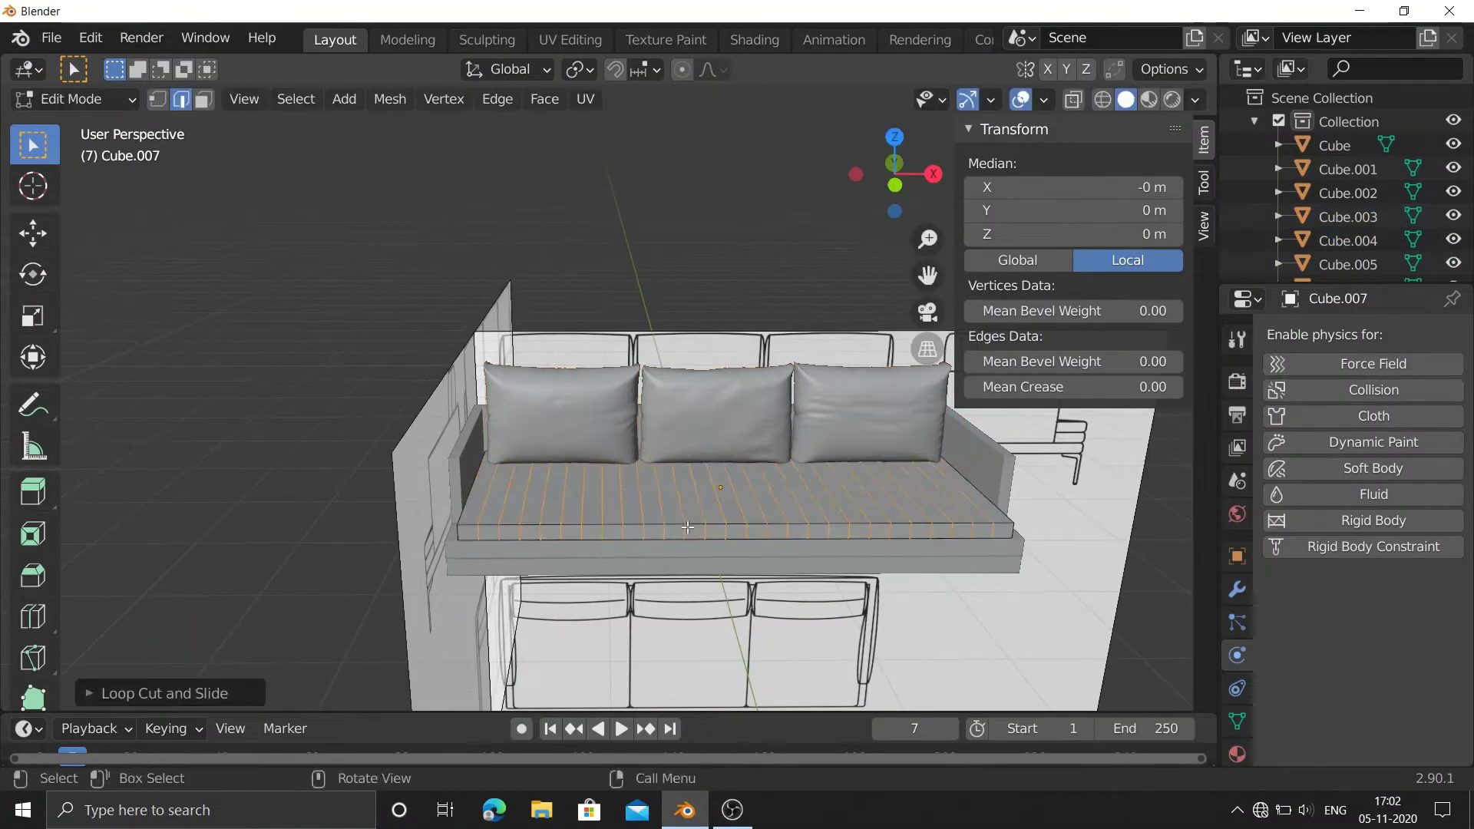
click(687, 527)
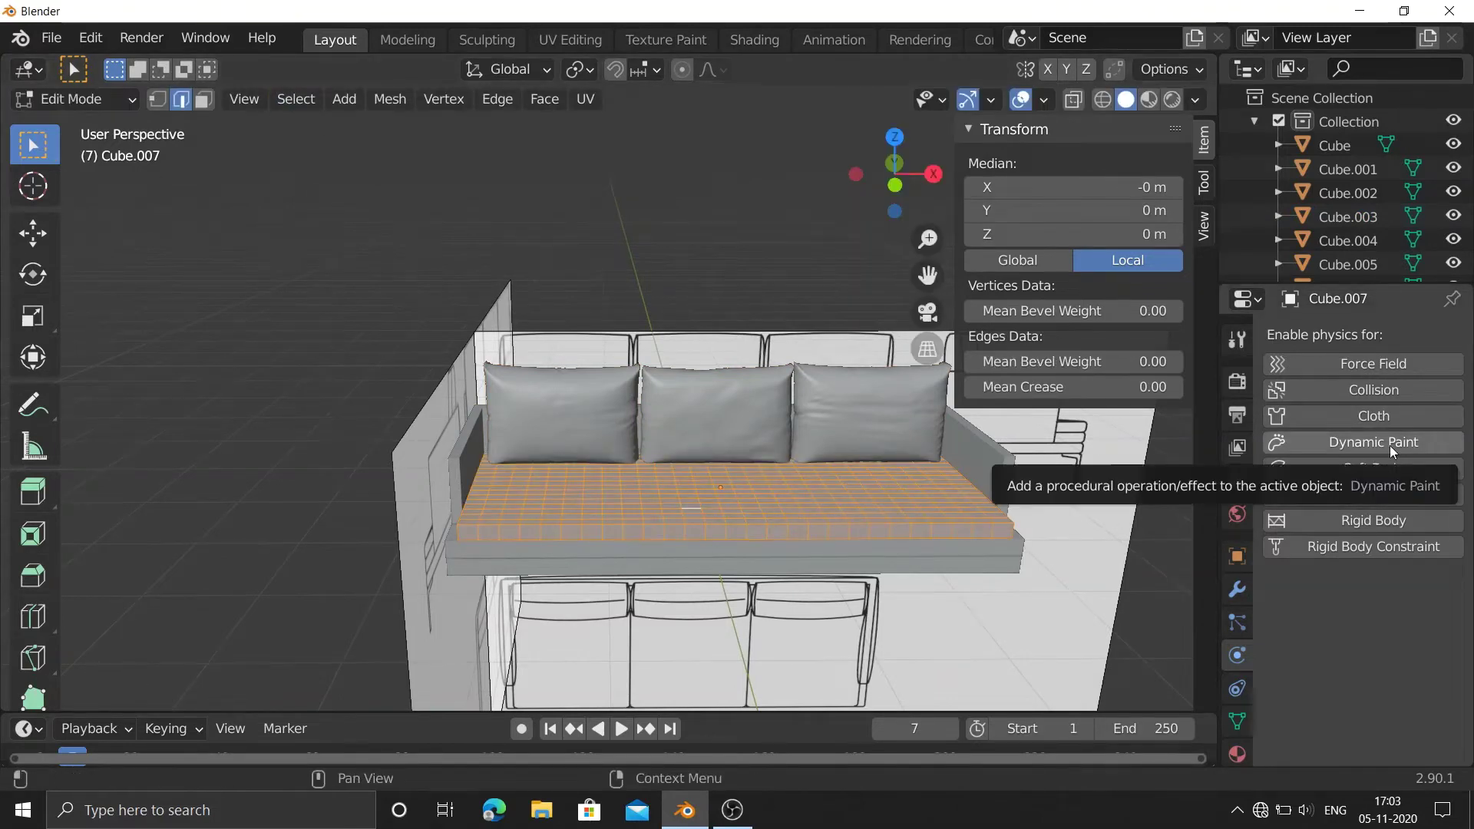
click(1237, 588)
click(1363, 335)
click(829, 727)
click(296, 98)
click(361, 323)
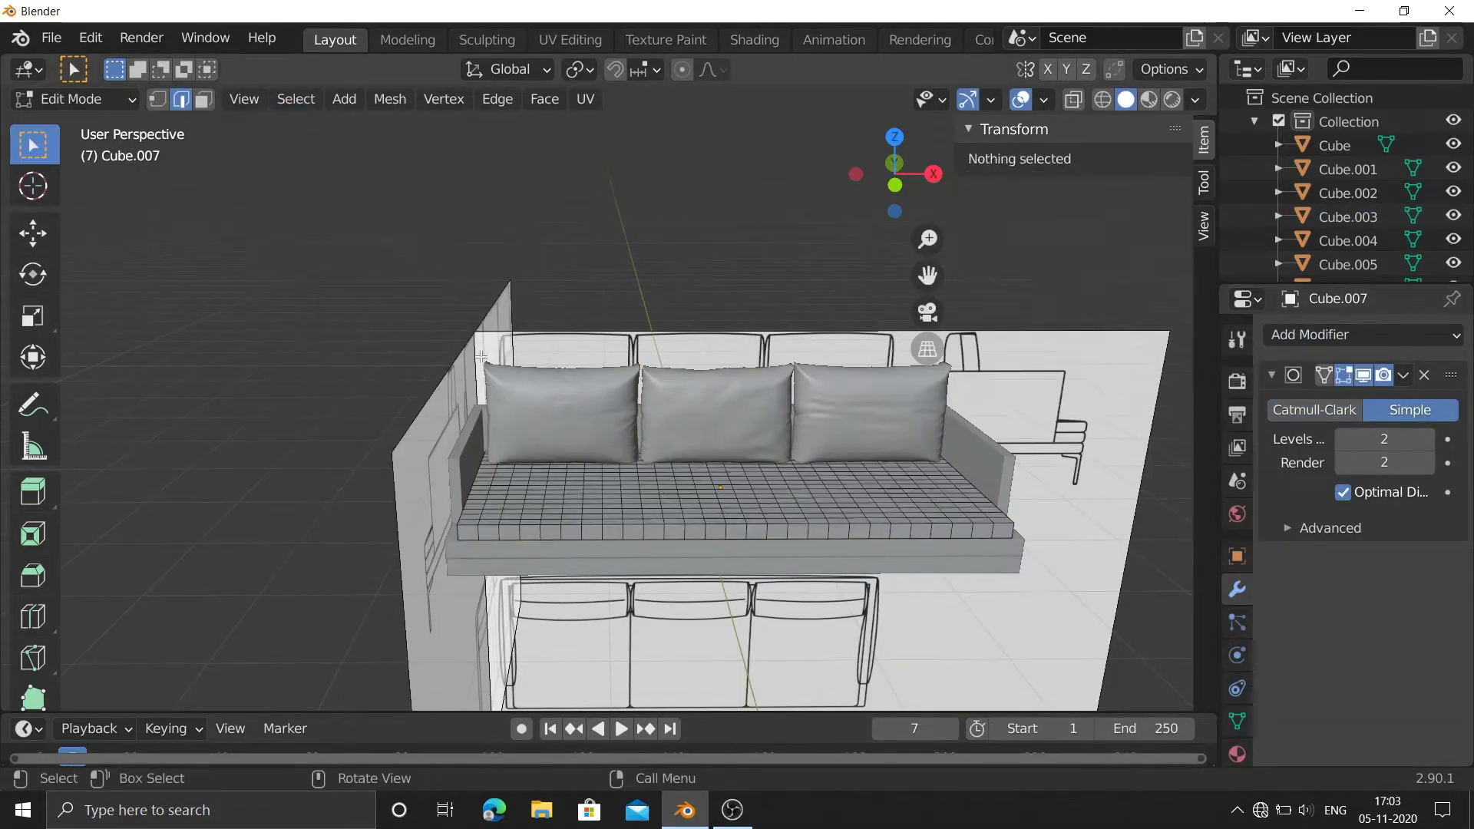
click(295, 99)
key(ctrl+e)
click(284, 465)
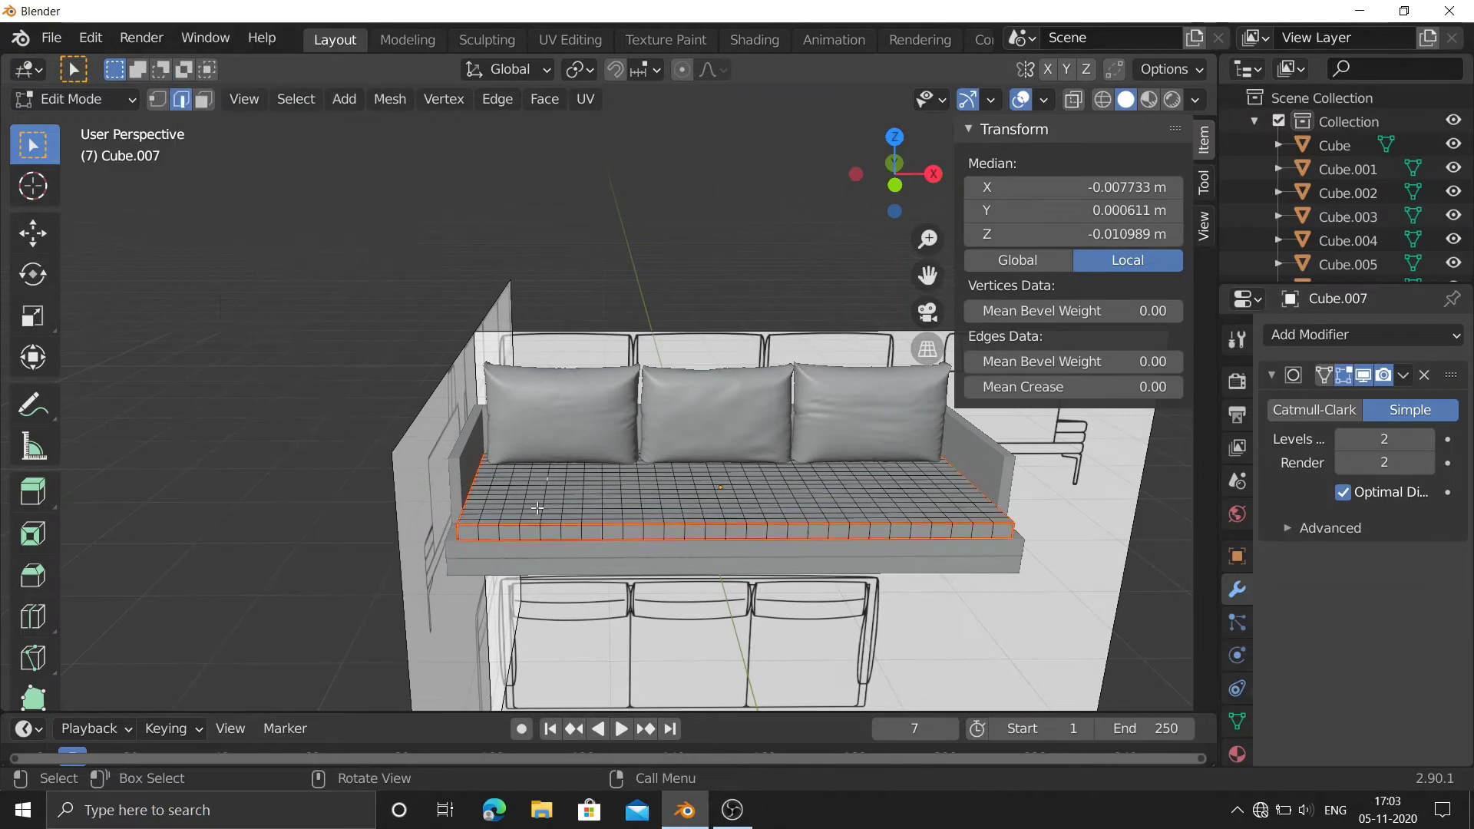
key(Tab)
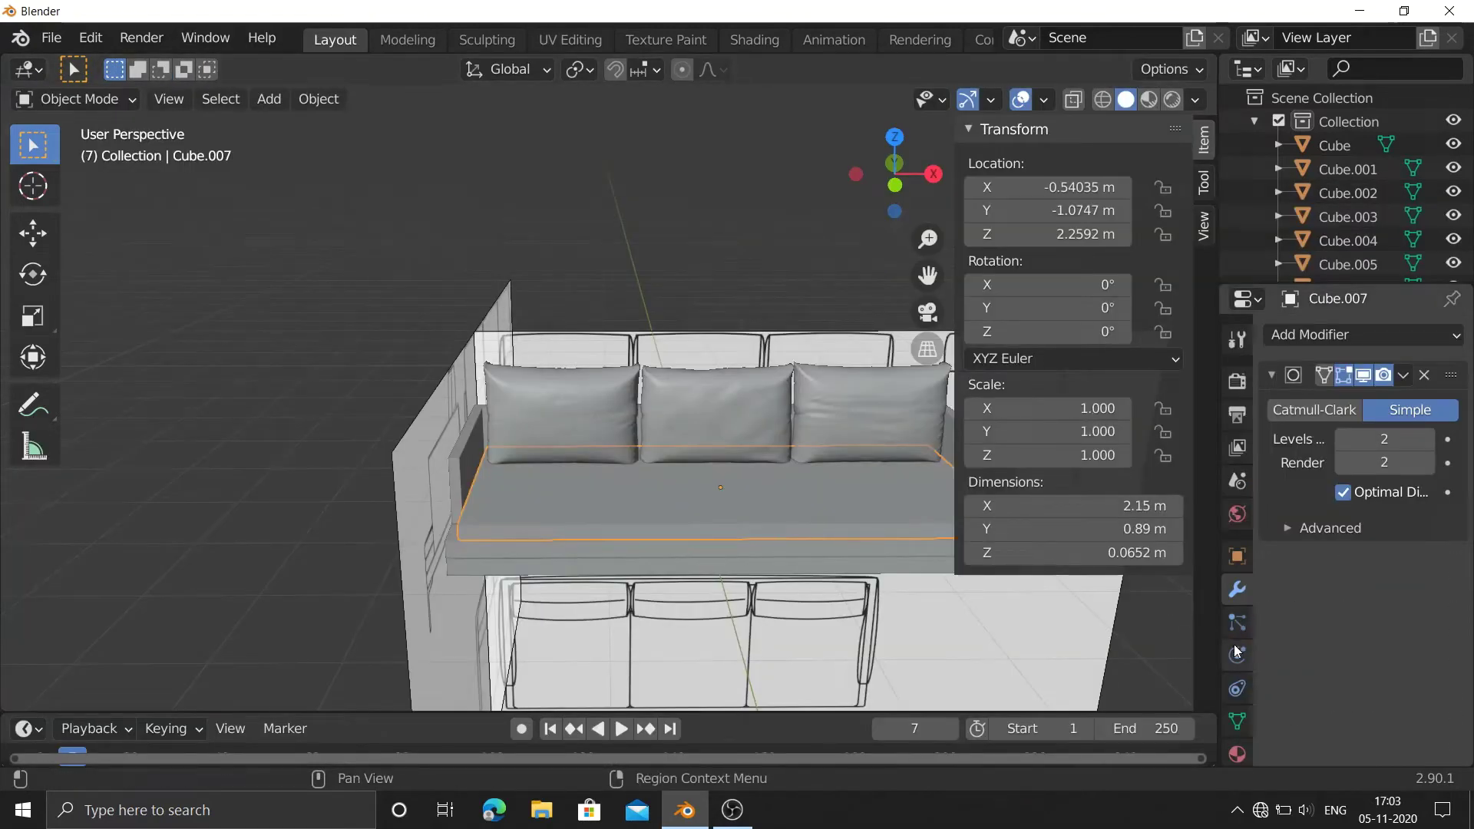
Run the cloth simulation from the start to puff up the cushion.
click(1236, 652)
scroll(1329, 691, down, 8)
scroll(1363, 554, down, 8)
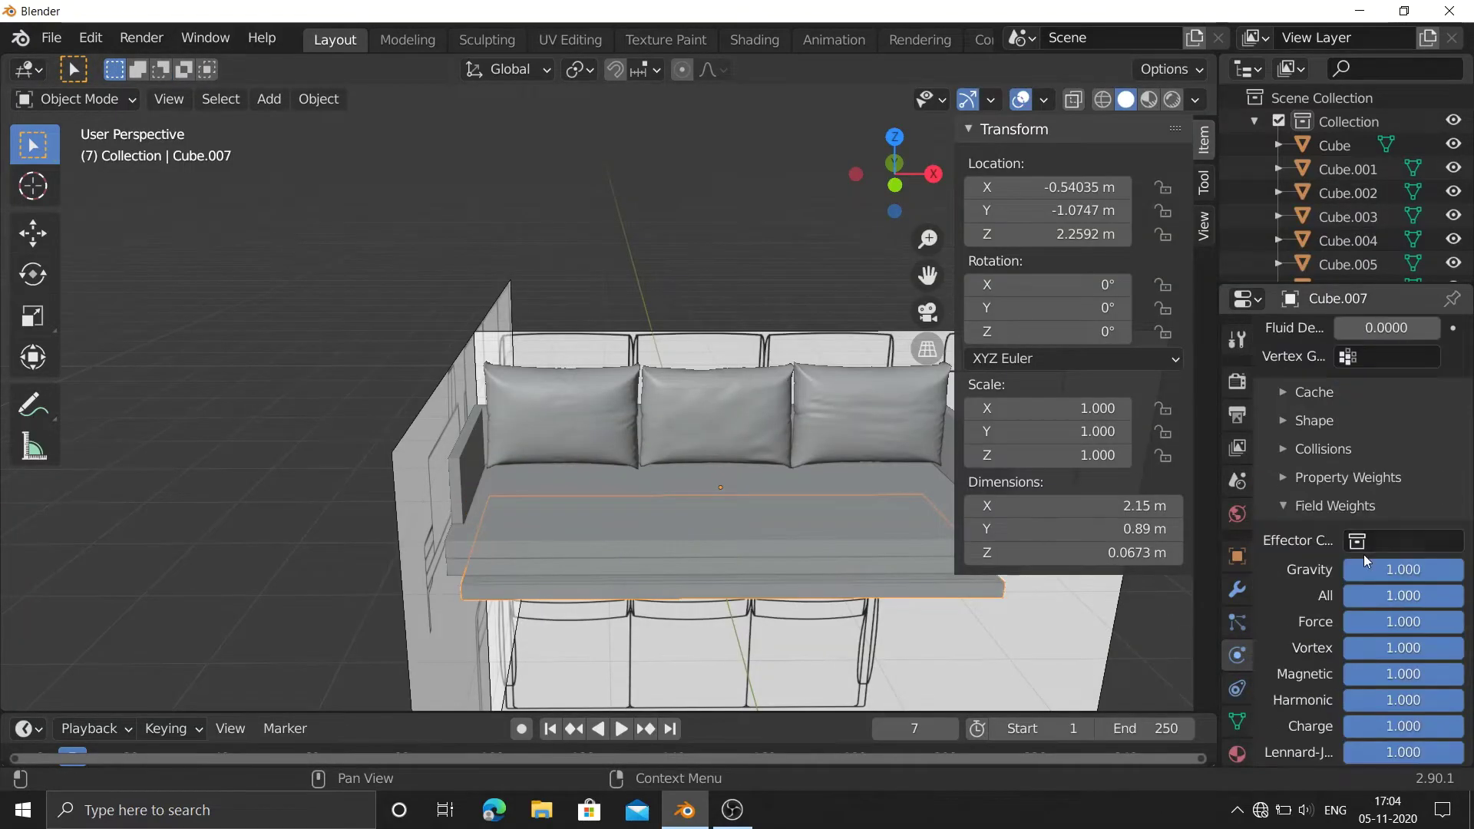
drag(894, 172, 894, 192)
key(shift+Left)
key(space)
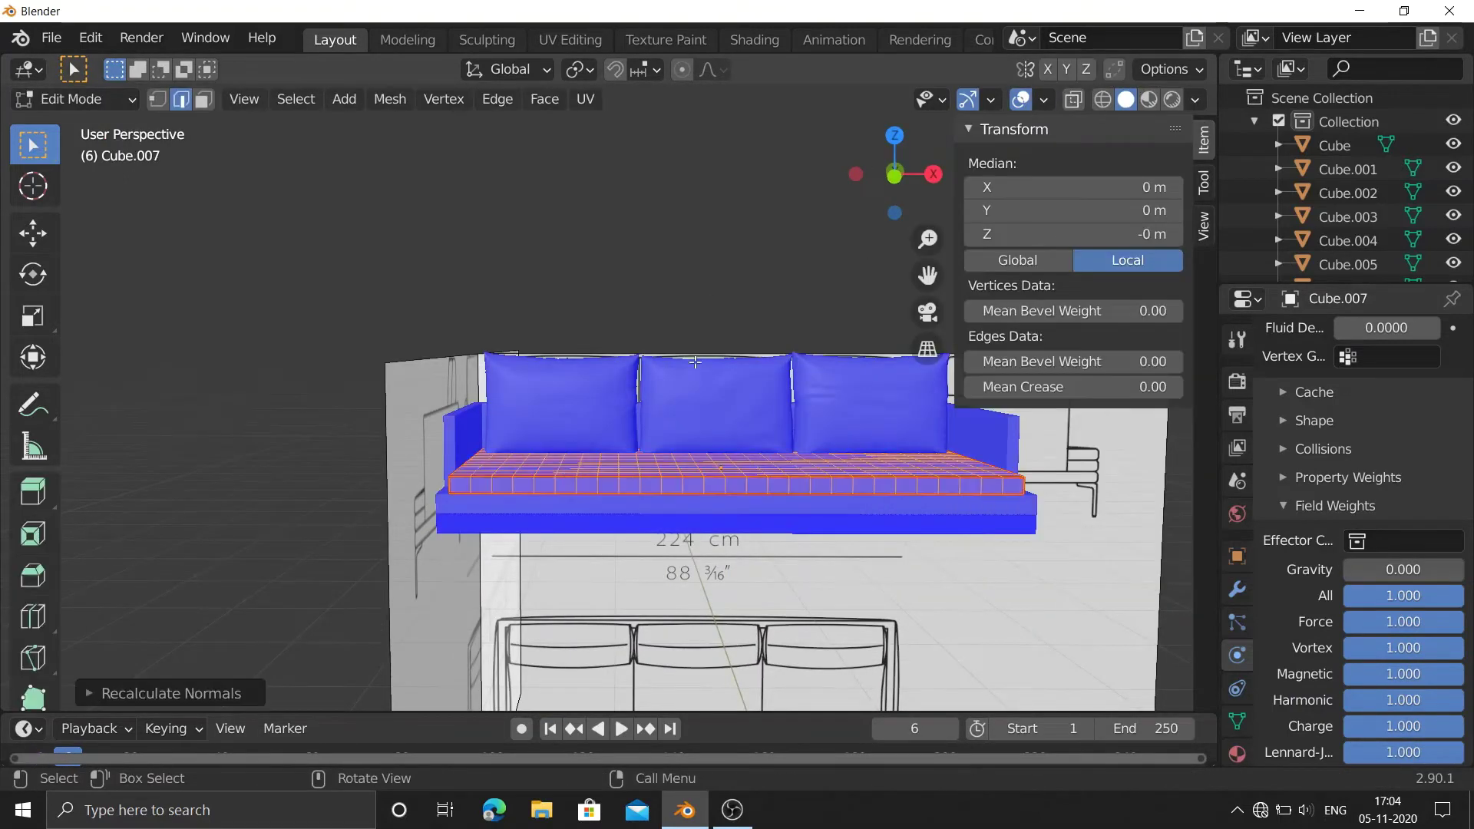
key(space)
Resize the cushion, then apply its modifiers and object transforms.
key(n)
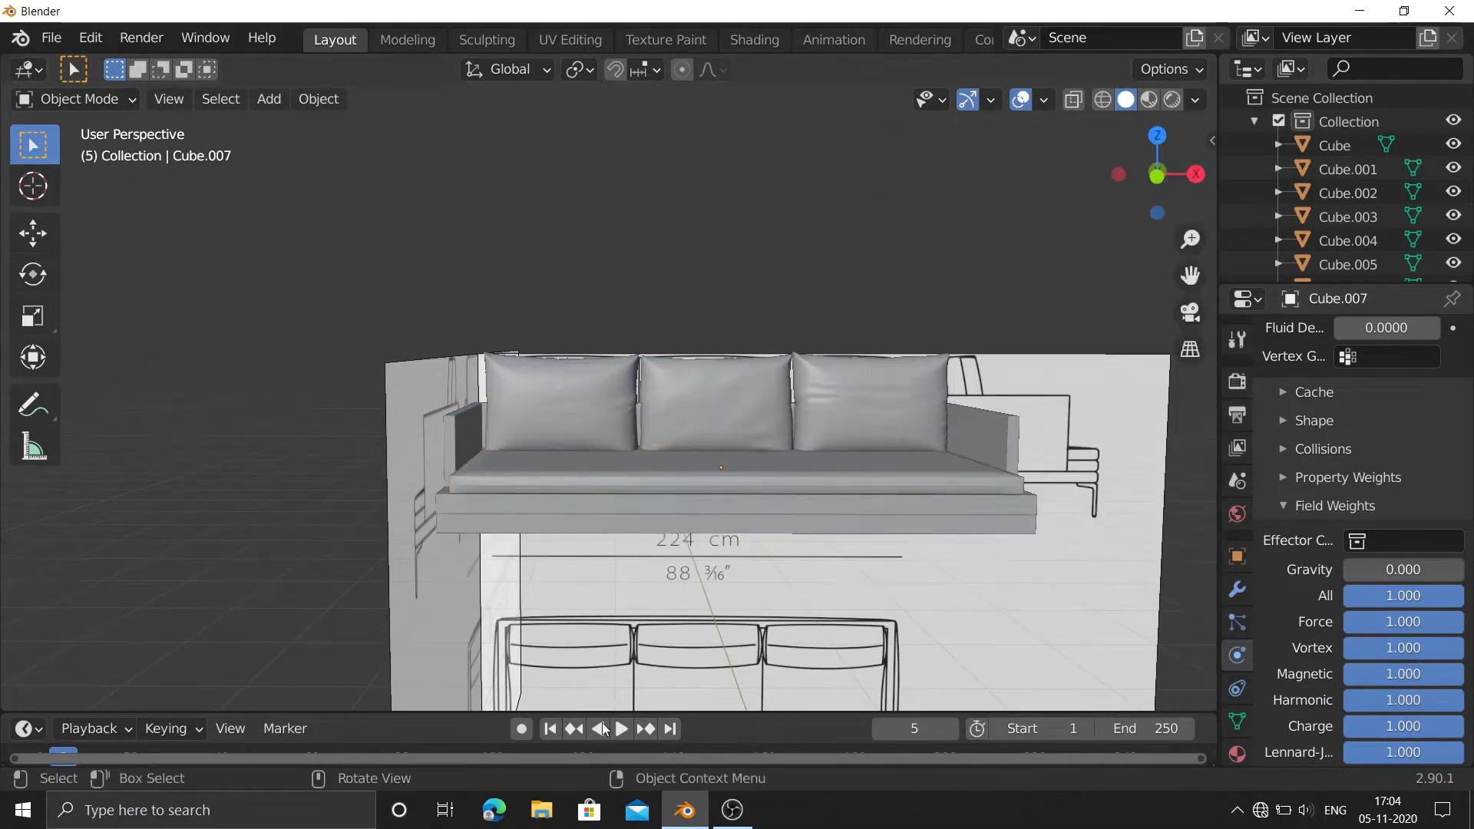
key(s)
click(602, 481)
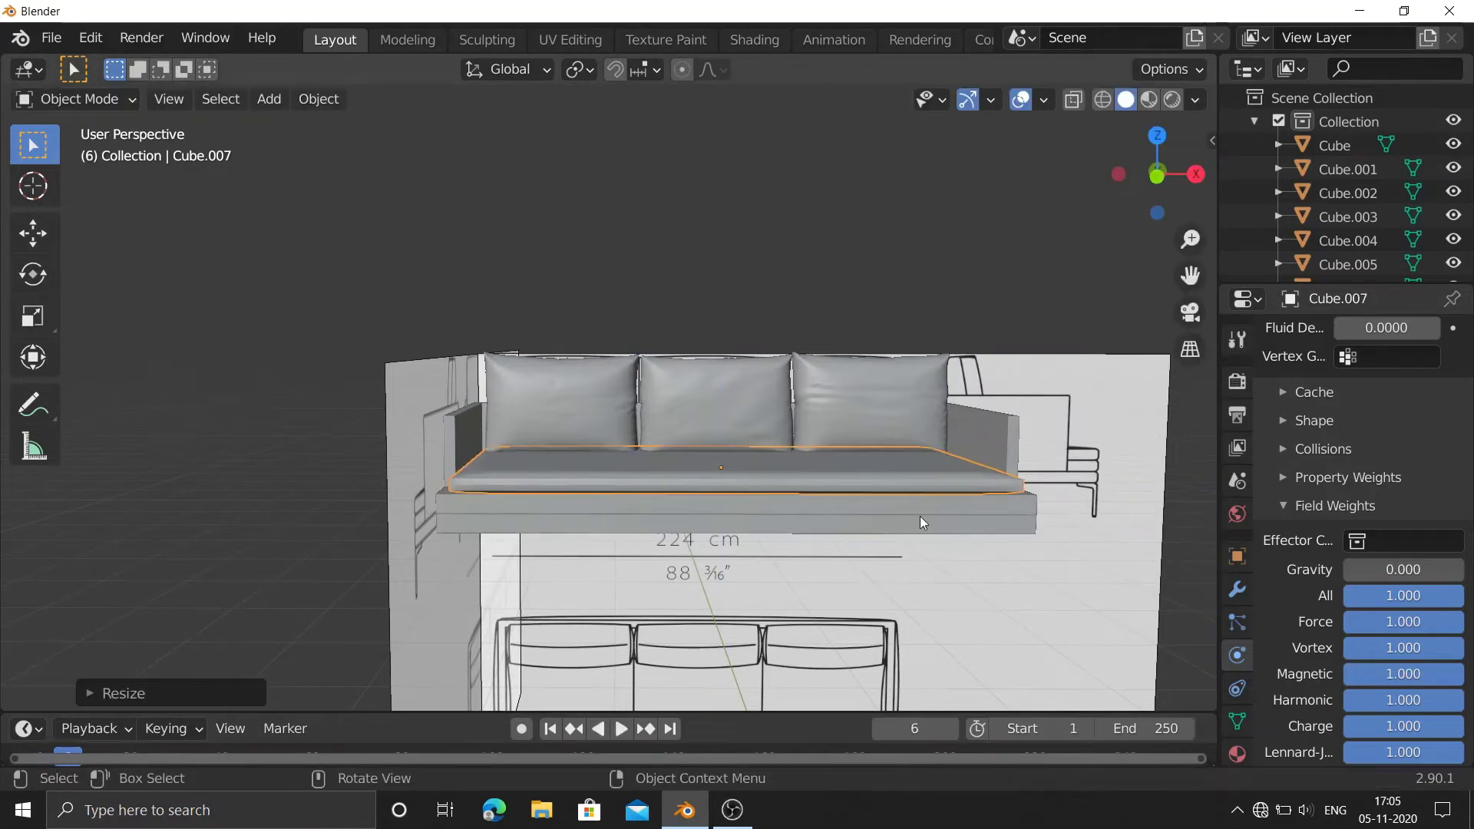
click(1236, 590)
click(1331, 399)
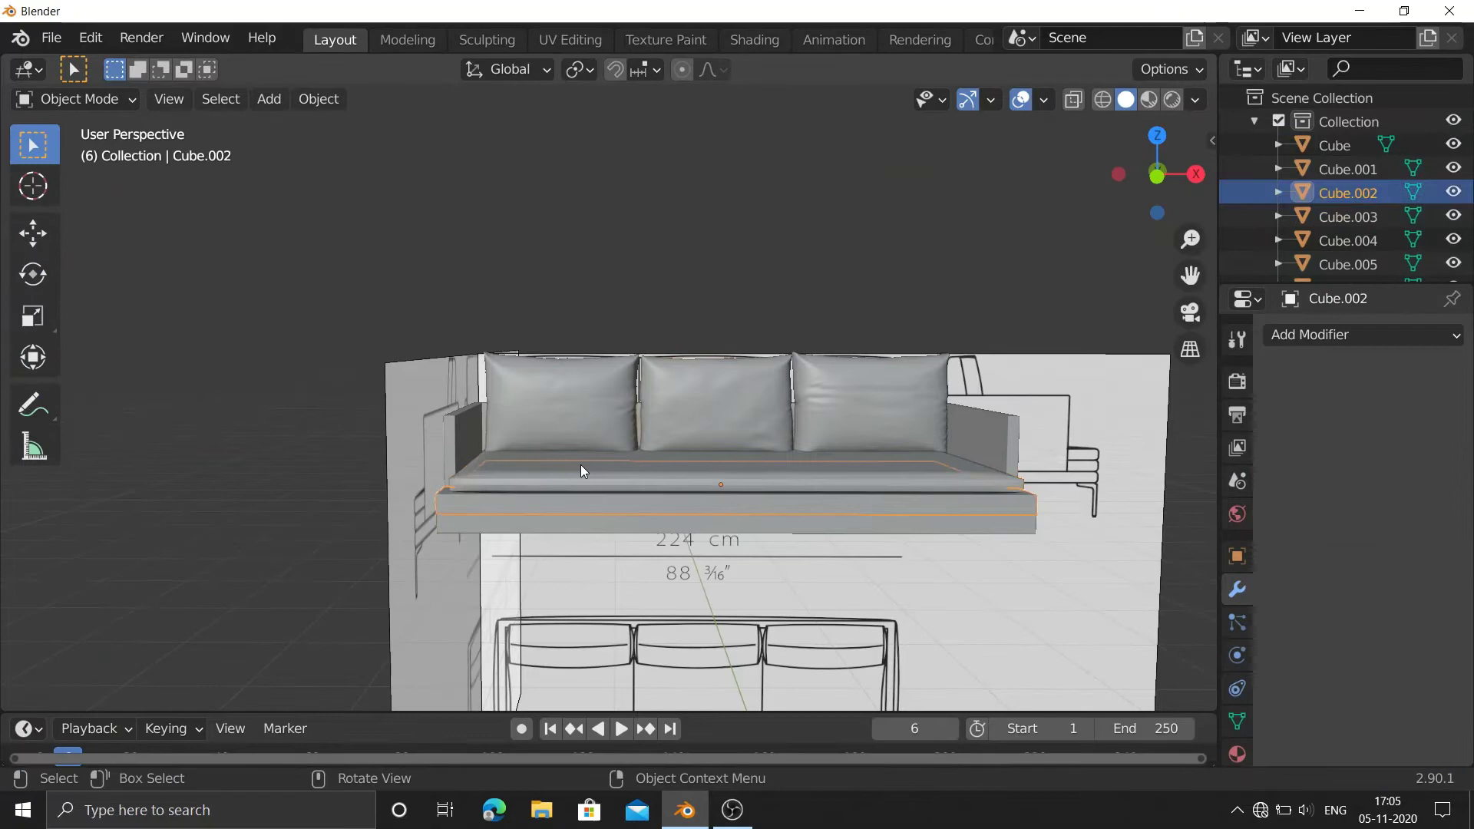
key(ctrl+a)
click(580, 463)
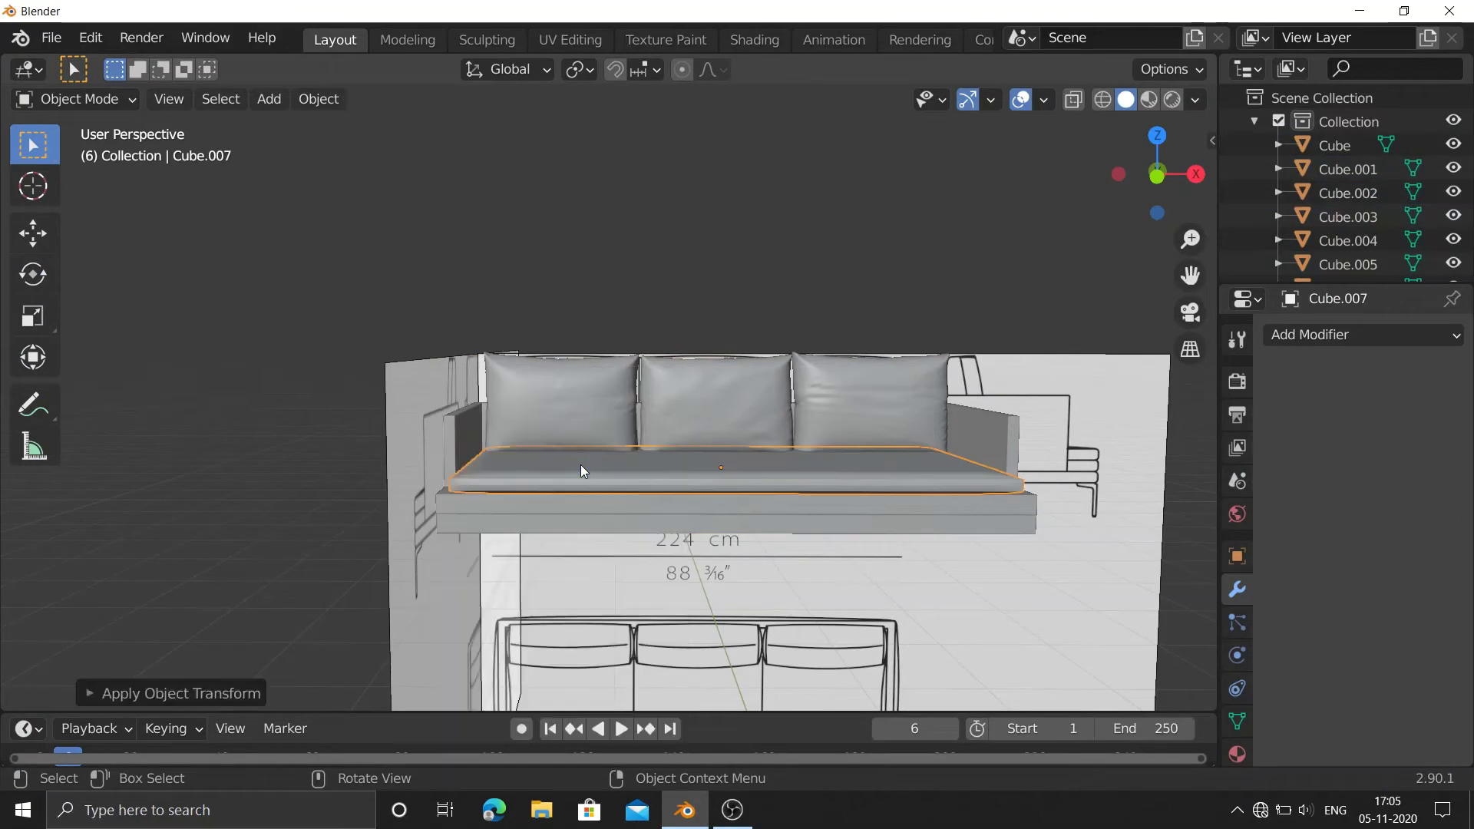
key(Tab)
key(Tab)
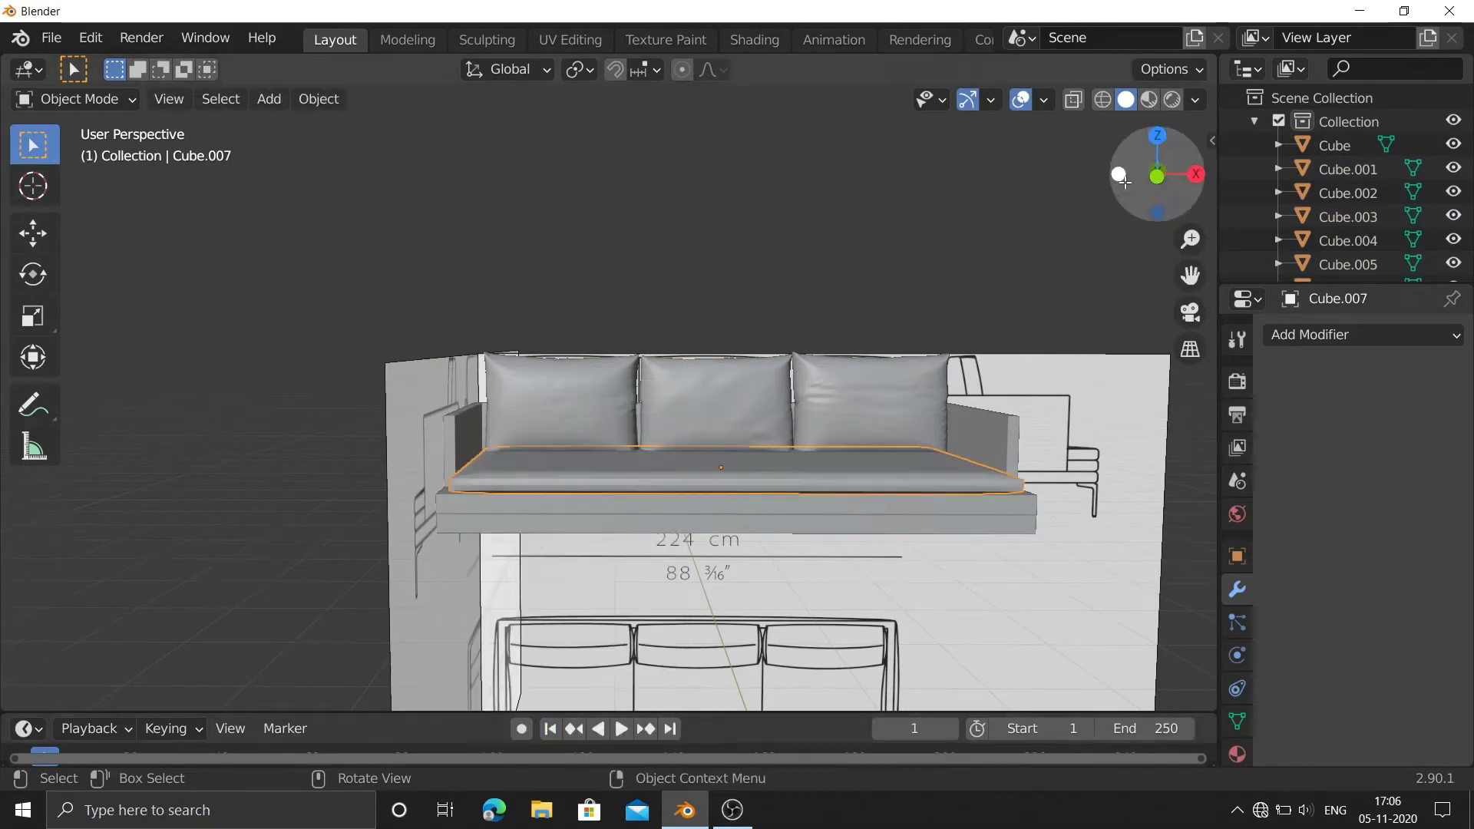
Carve three crease lines down the seat with the Draw Sharp brush's Line stroke.
drag(1155, 173, 595, 178)
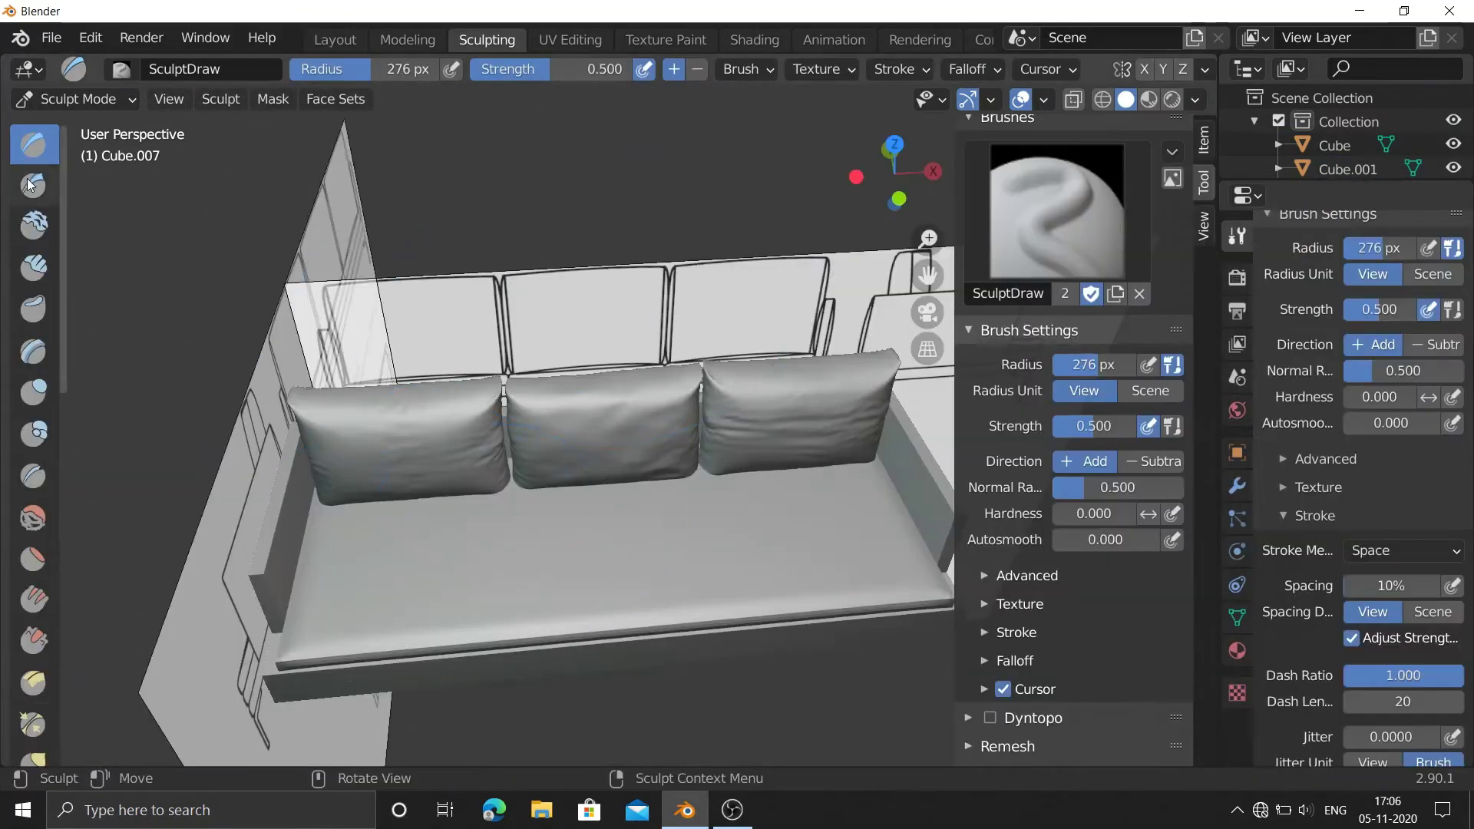
click(29, 184)
drag(508, 459, 519, 570)
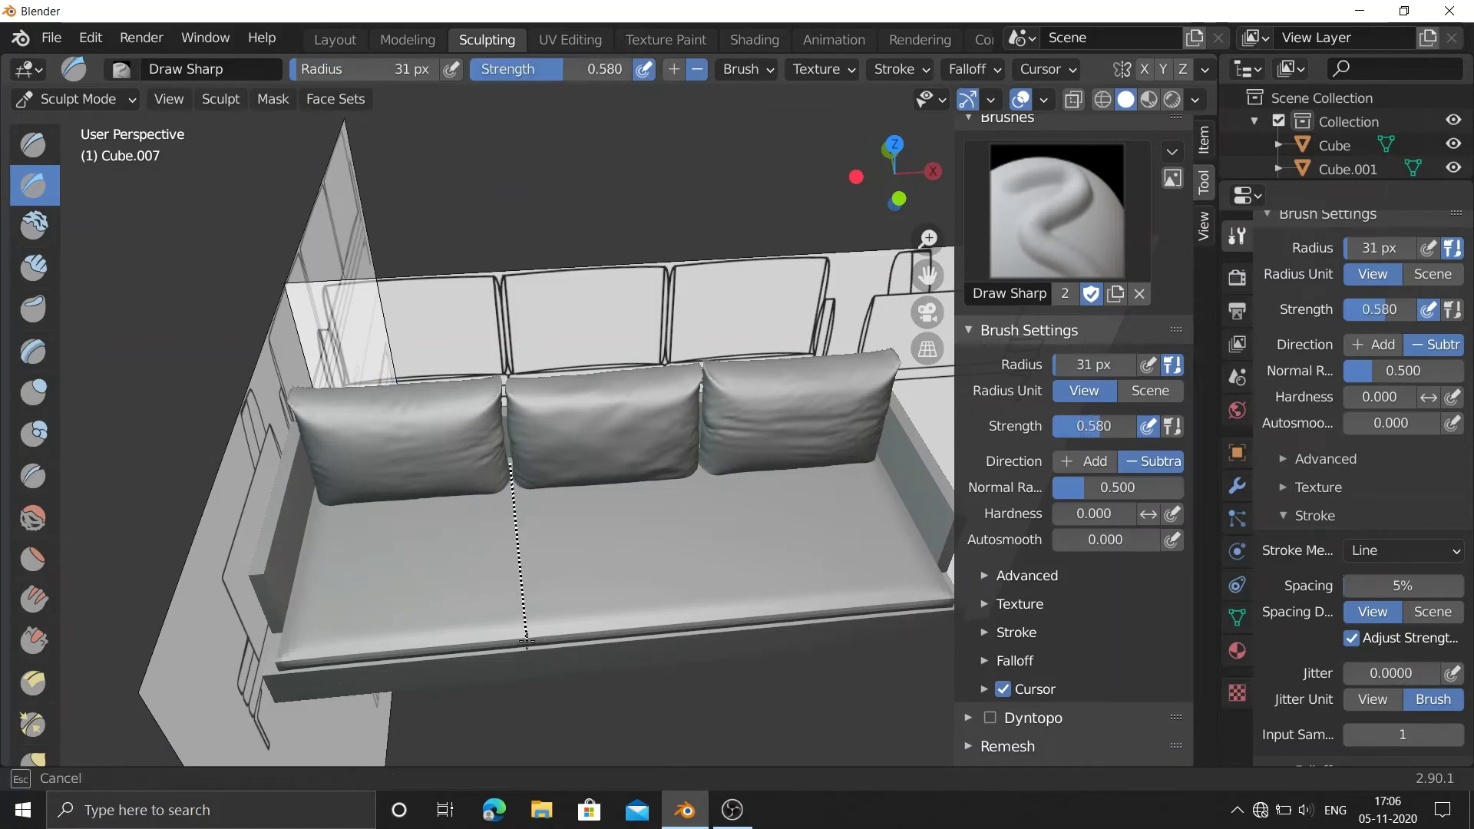
middle_drag(526, 641, 690, 414)
mouse_move(682, 483)
middle_down()
mouse_move(508, 498)
mouse_move(520, 477)
middle_up()
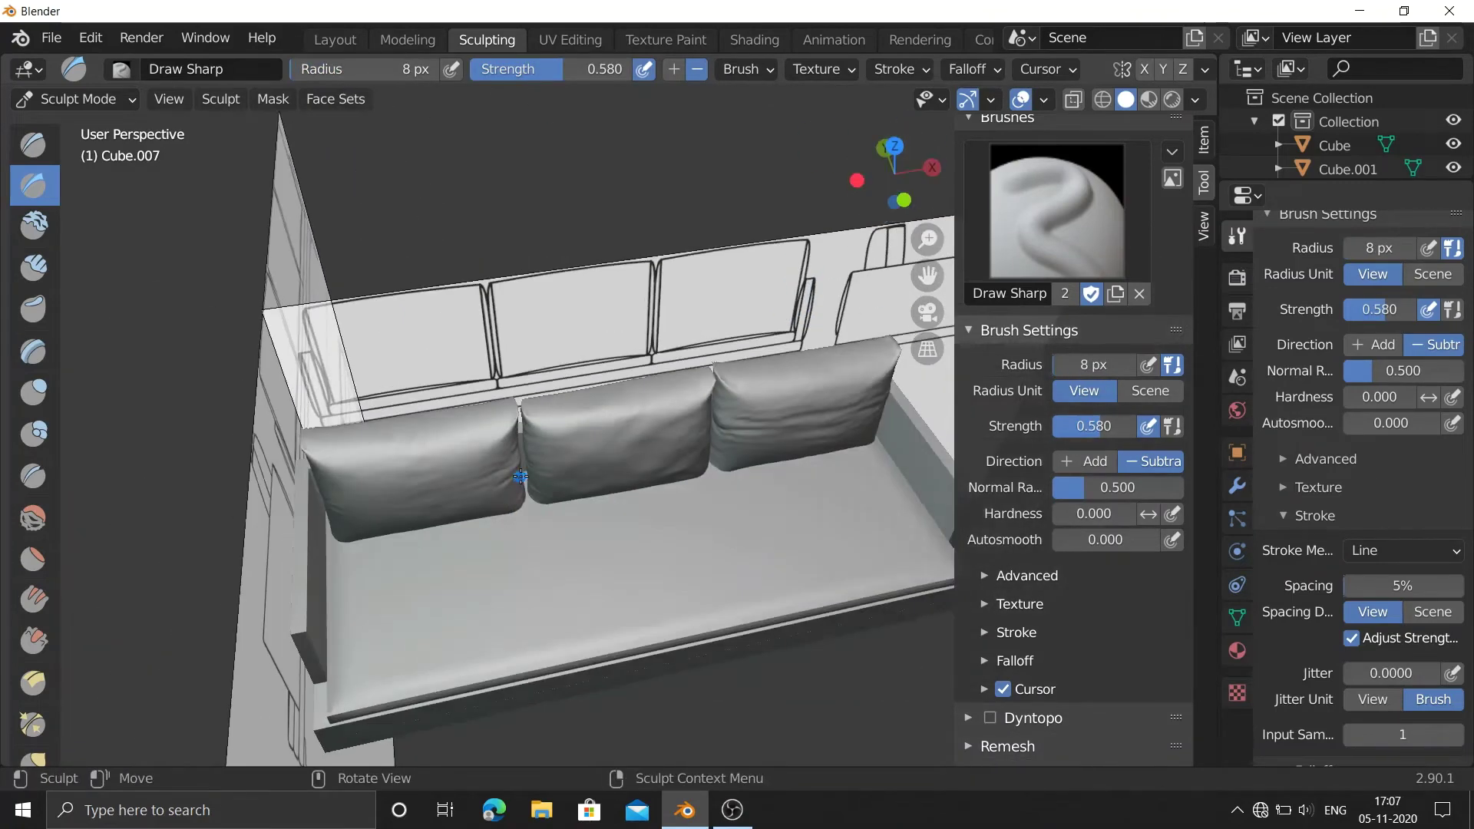
middle_drag(576, 660, 901, 185)
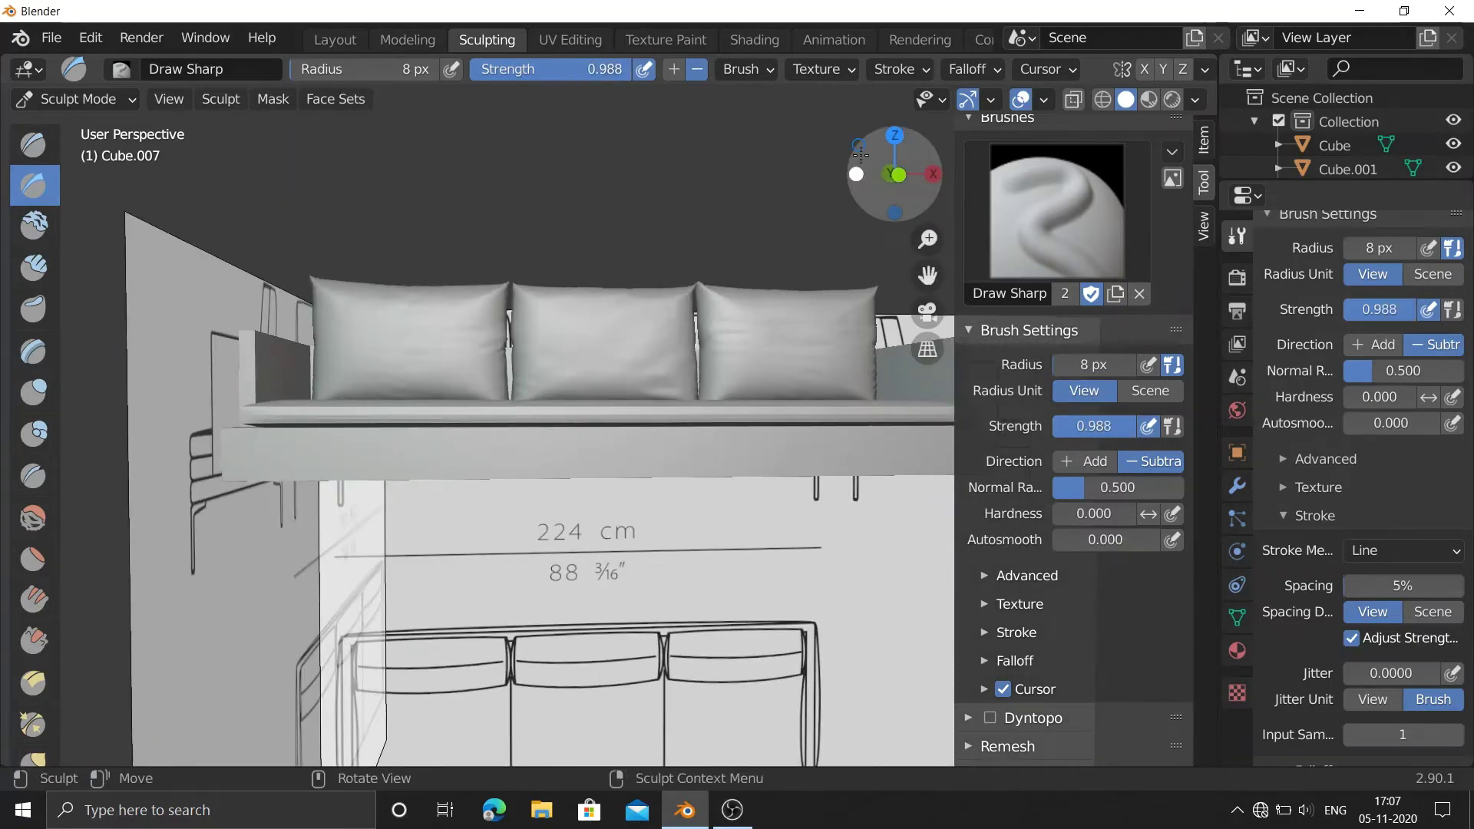
drag(860, 153, 863, 158)
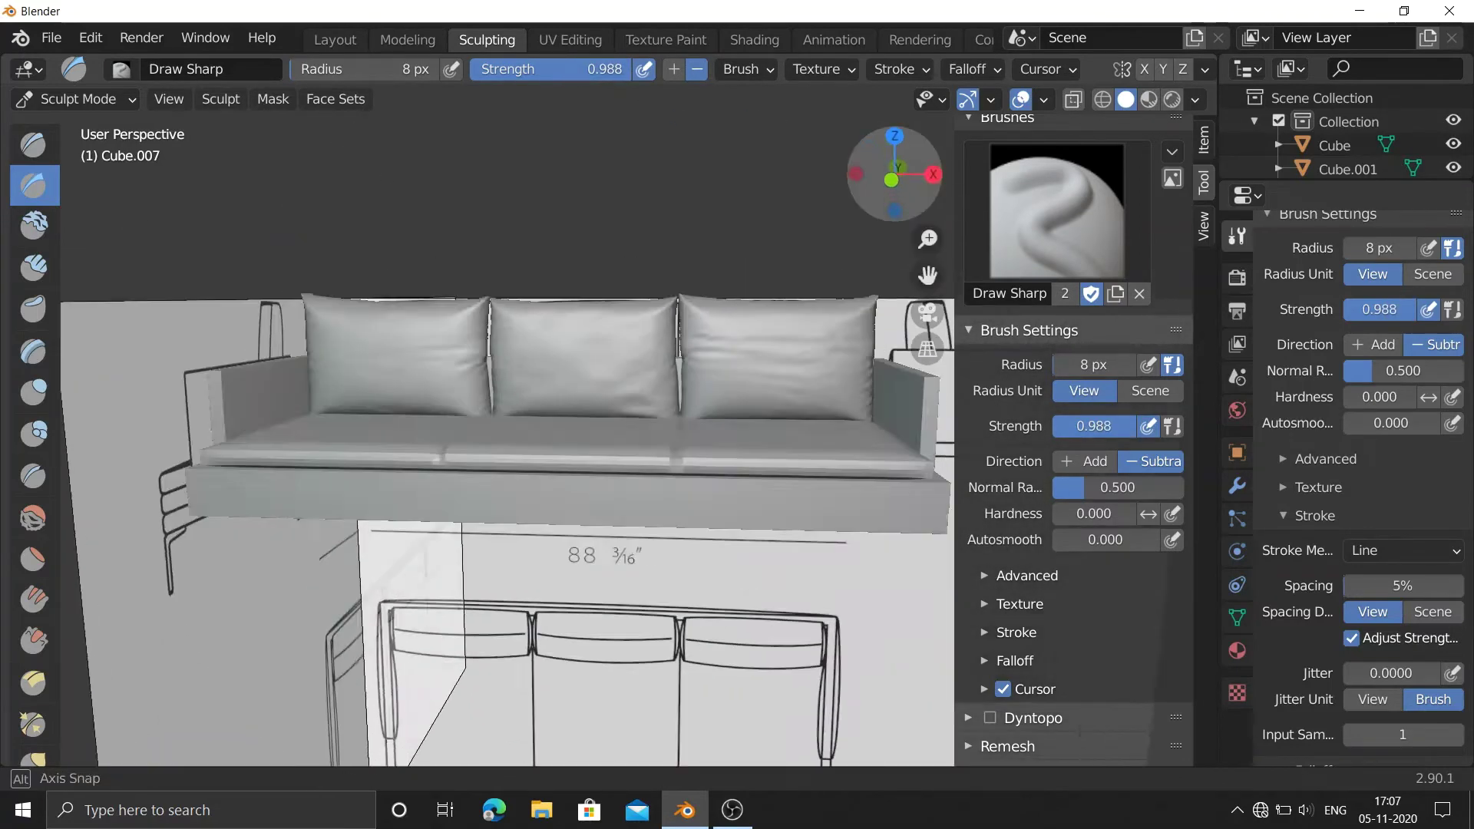
drag(691, 465, 700, 647)
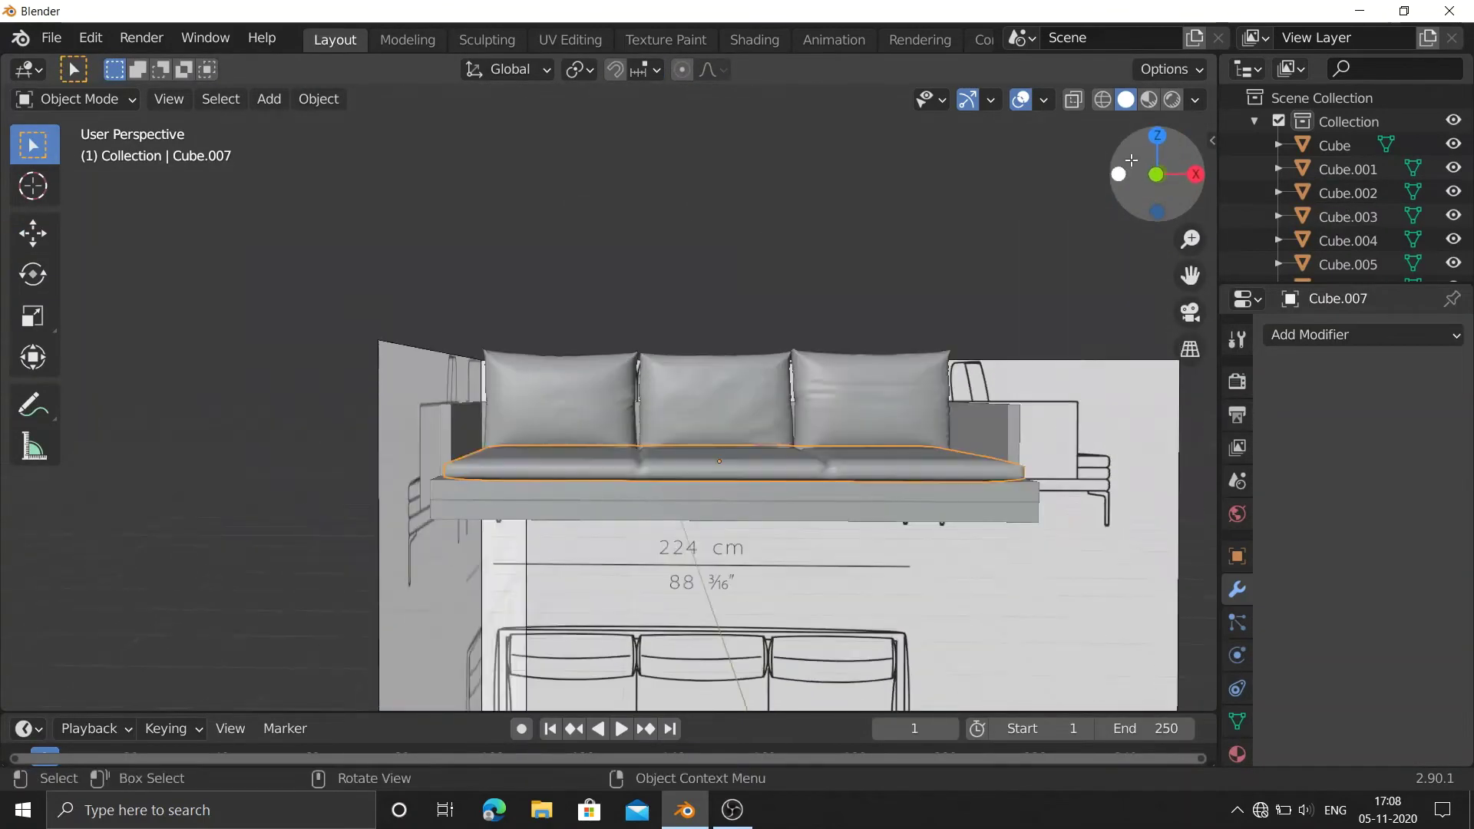
drag(504, 503, 488, 655)
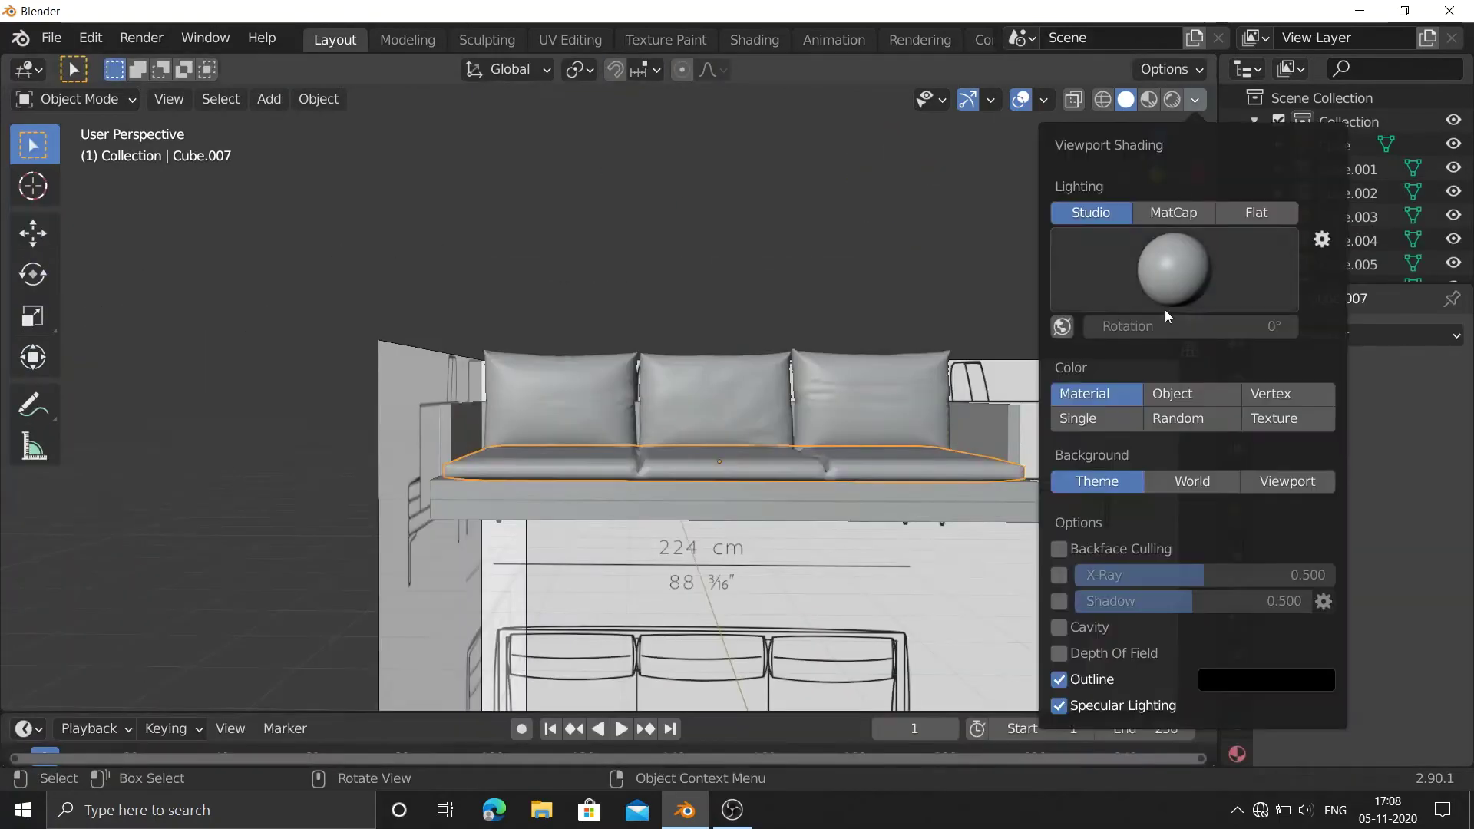
Shift the front reference image vertically along Z.
alt+drag(1151, 200, 1121, 255)
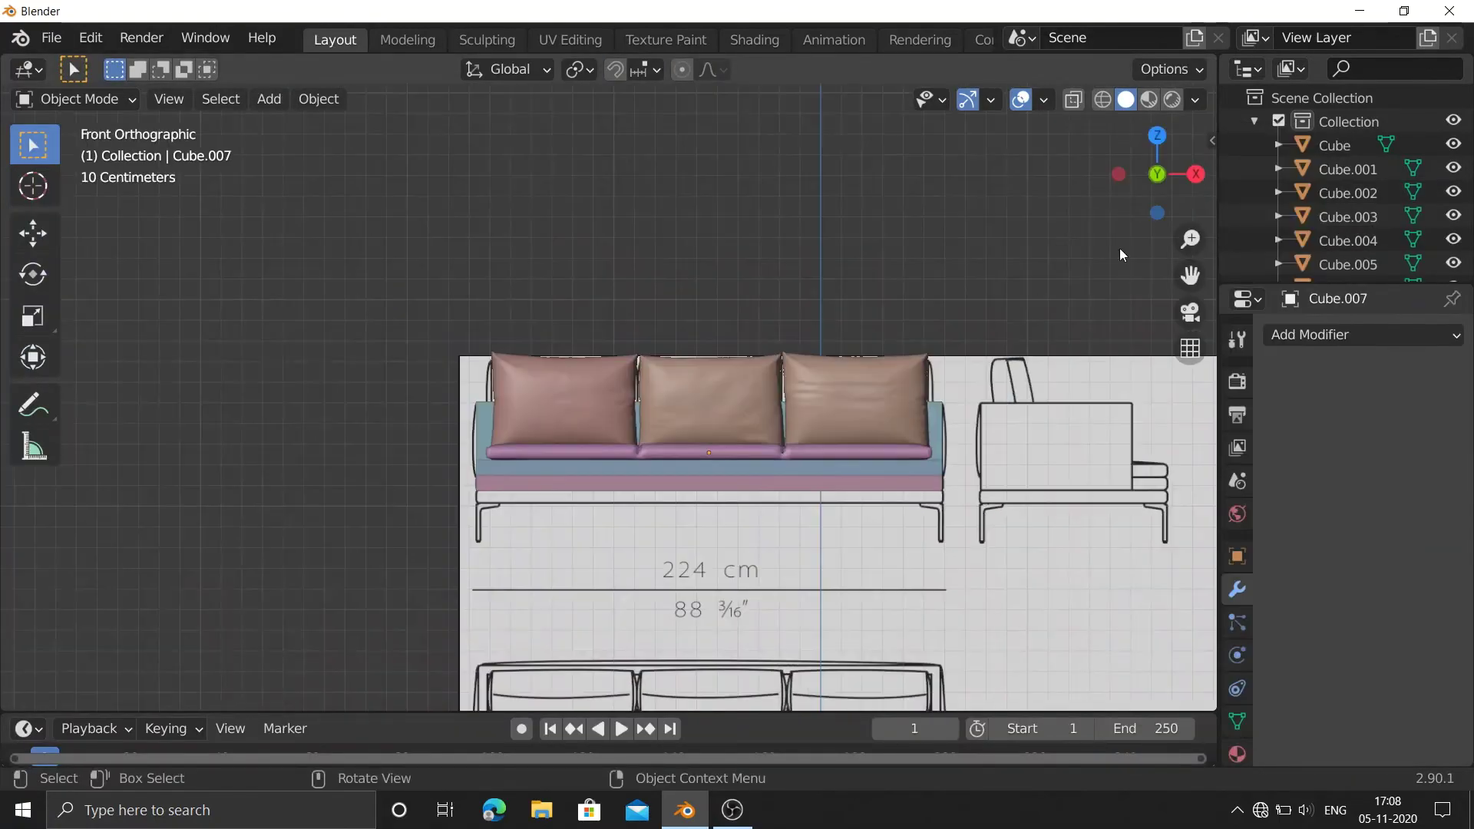
click(488, 424)
key(g)
key(z)
key(Return)
Add a new cube, scale it down and place it under the sofa seat.
key(shift+a)
click(914, 334)
key(s)
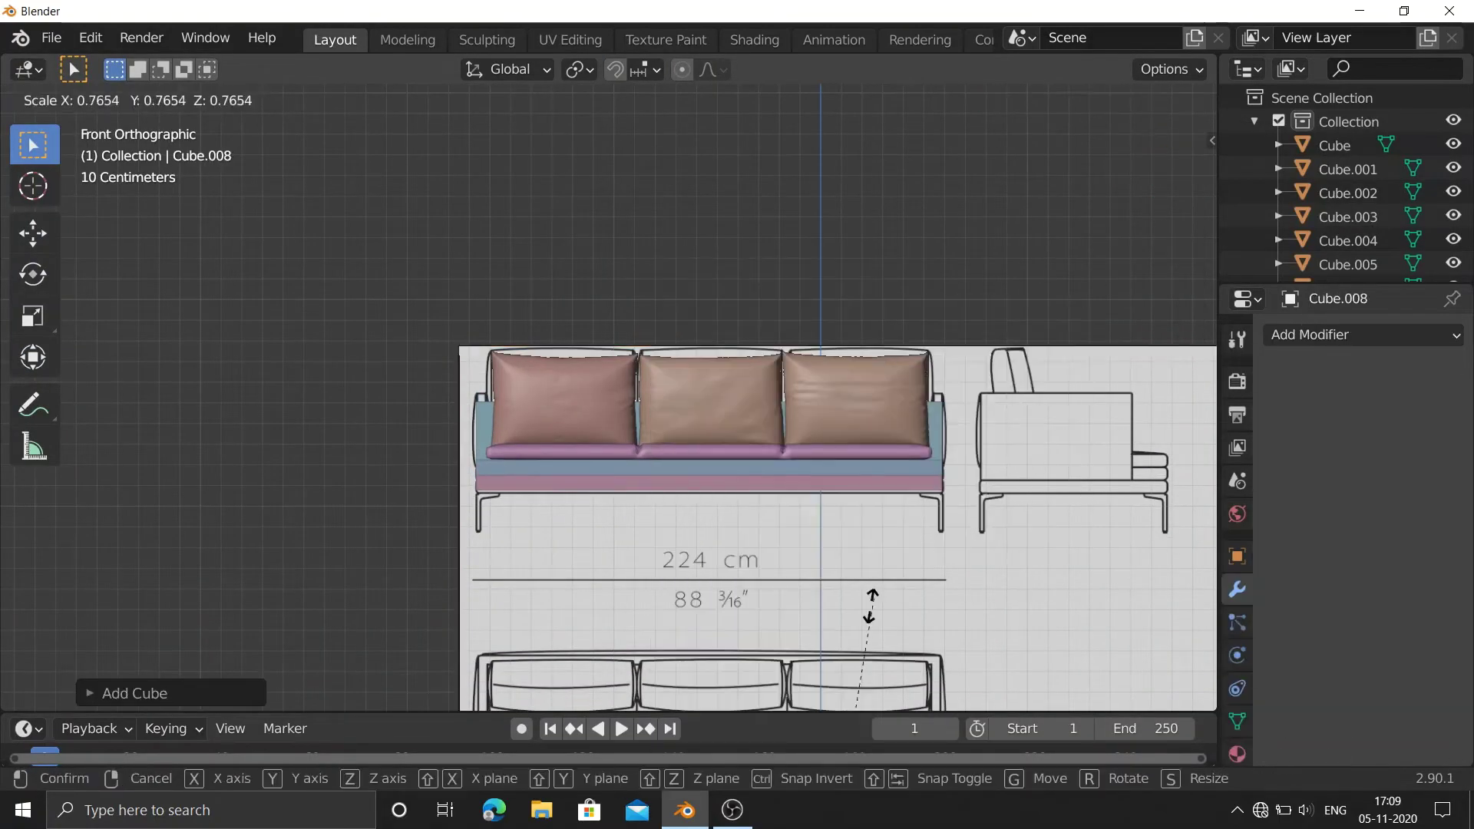
key(Escape)
key(g)
click(868, 499)
key(s)
click(938, 504)
middle_drag(937, 503, 847, 531)
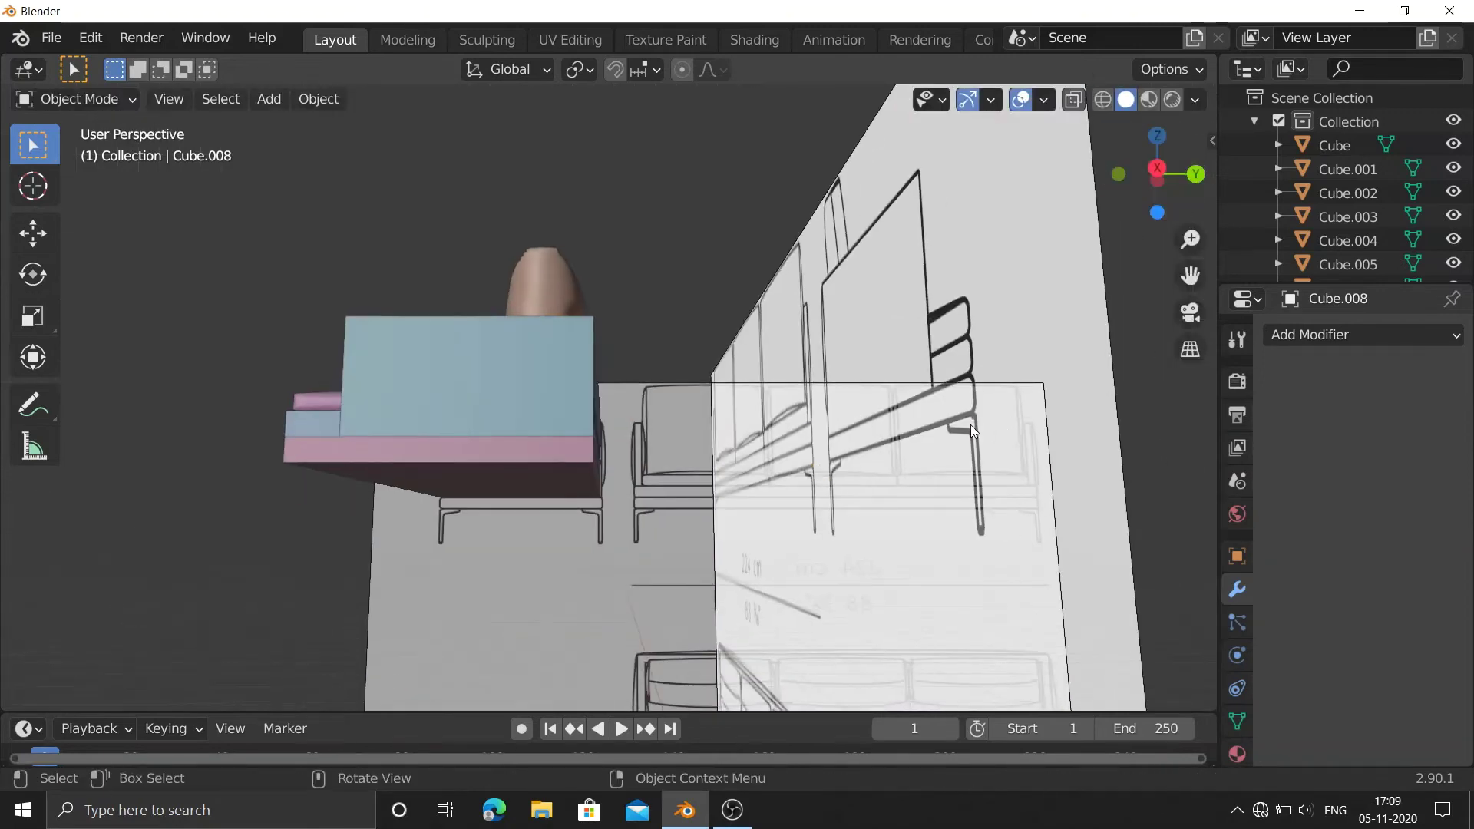
key(g)
click(616, 629)
In right-side view, move the side reference image vertically along Z.
key(KP_3)
click(402, 607)
key(g)
key(z)
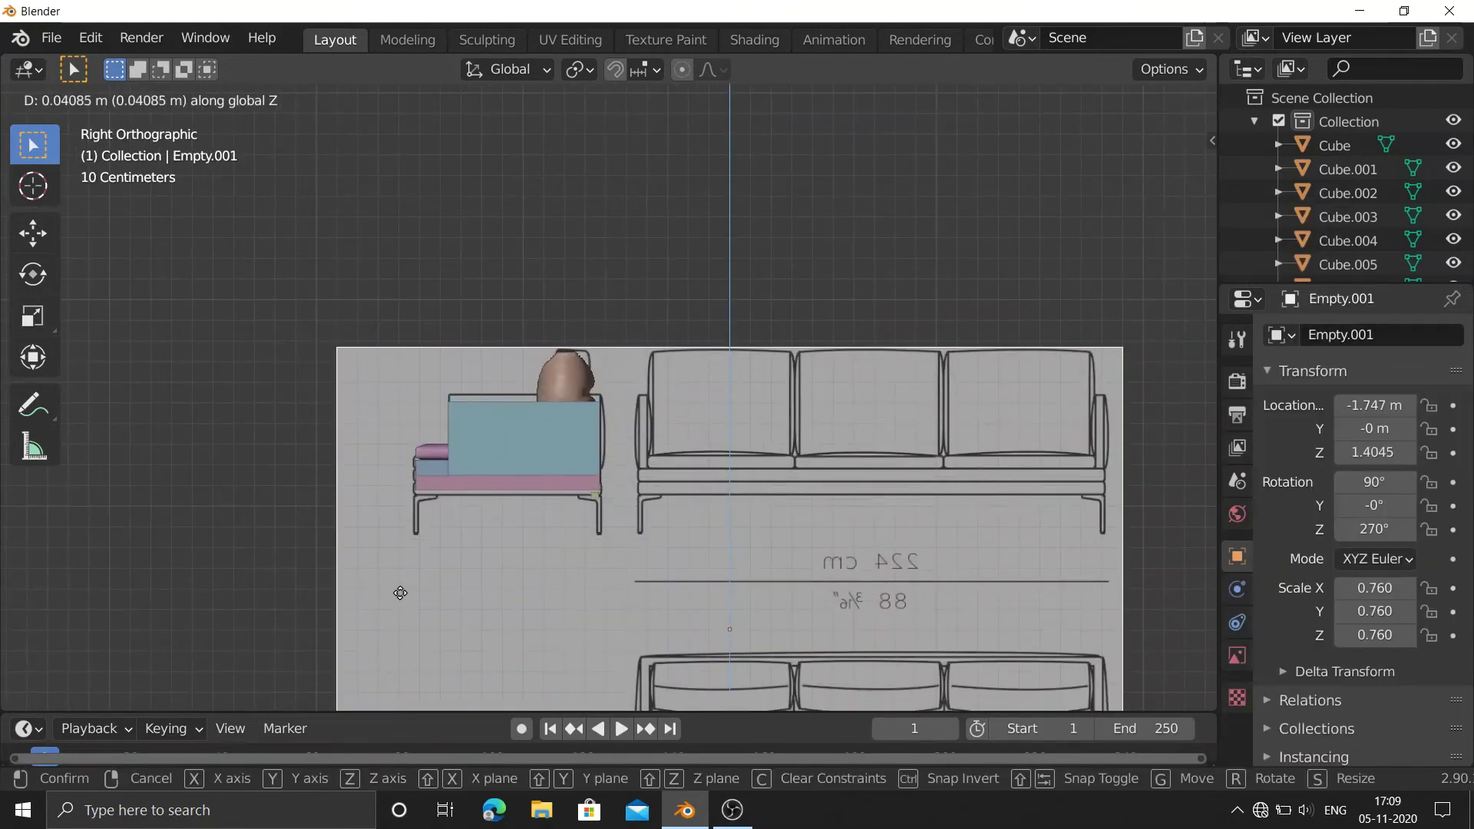
click(402, 592)
Move the new cube along Y so it sits under the seat's right end.
click(598, 497)
key(g)
key(KP_1)
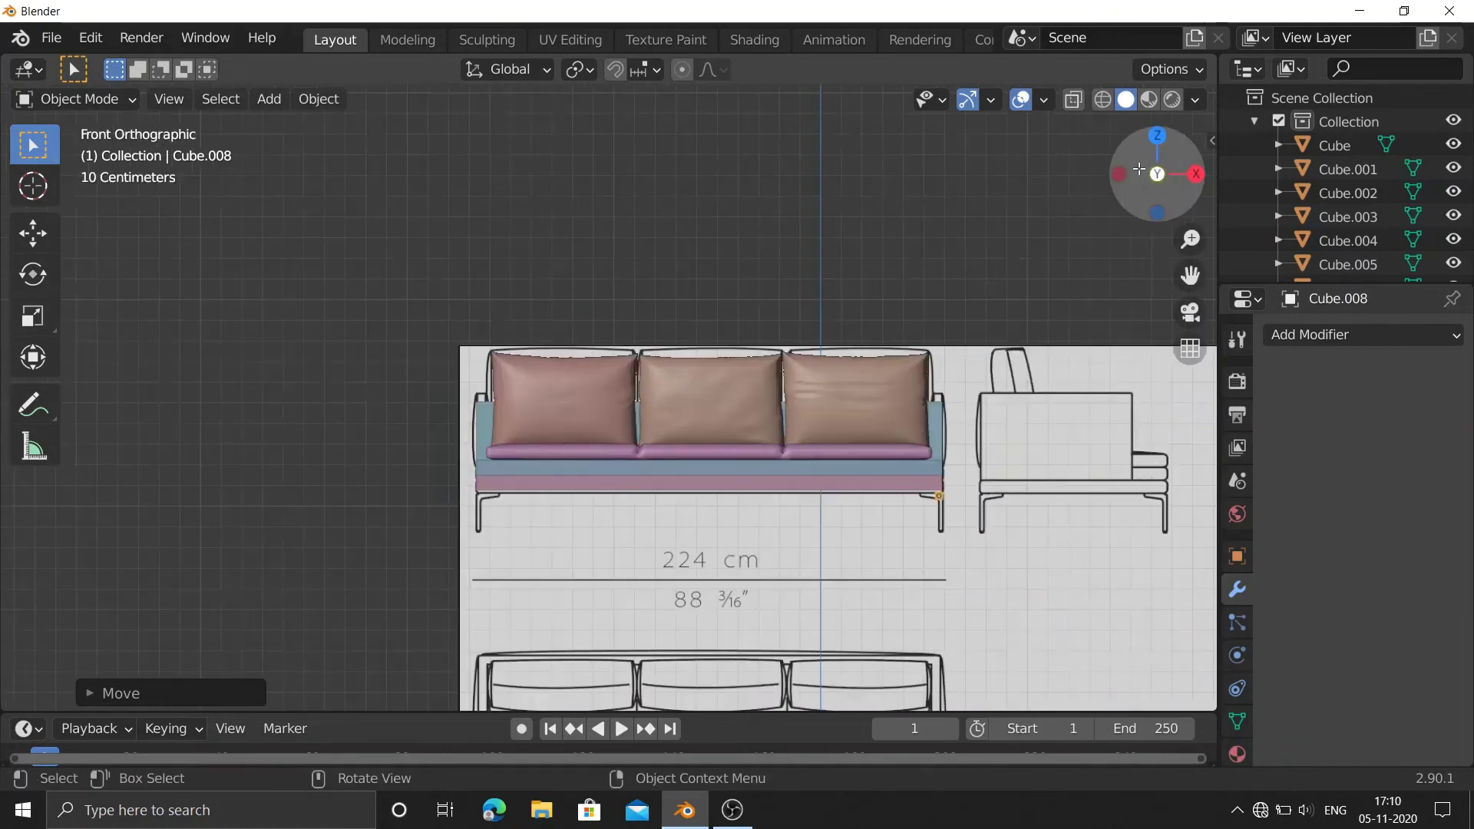
middle_drag(597, 497, 514, 638)
key(KP_3)
key(g)
key(y)
click(514, 638)
In Edit Mode, extrude the cube's face downward to form the leg.
key(Tab)
drag(1174, 176, 1123, 177)
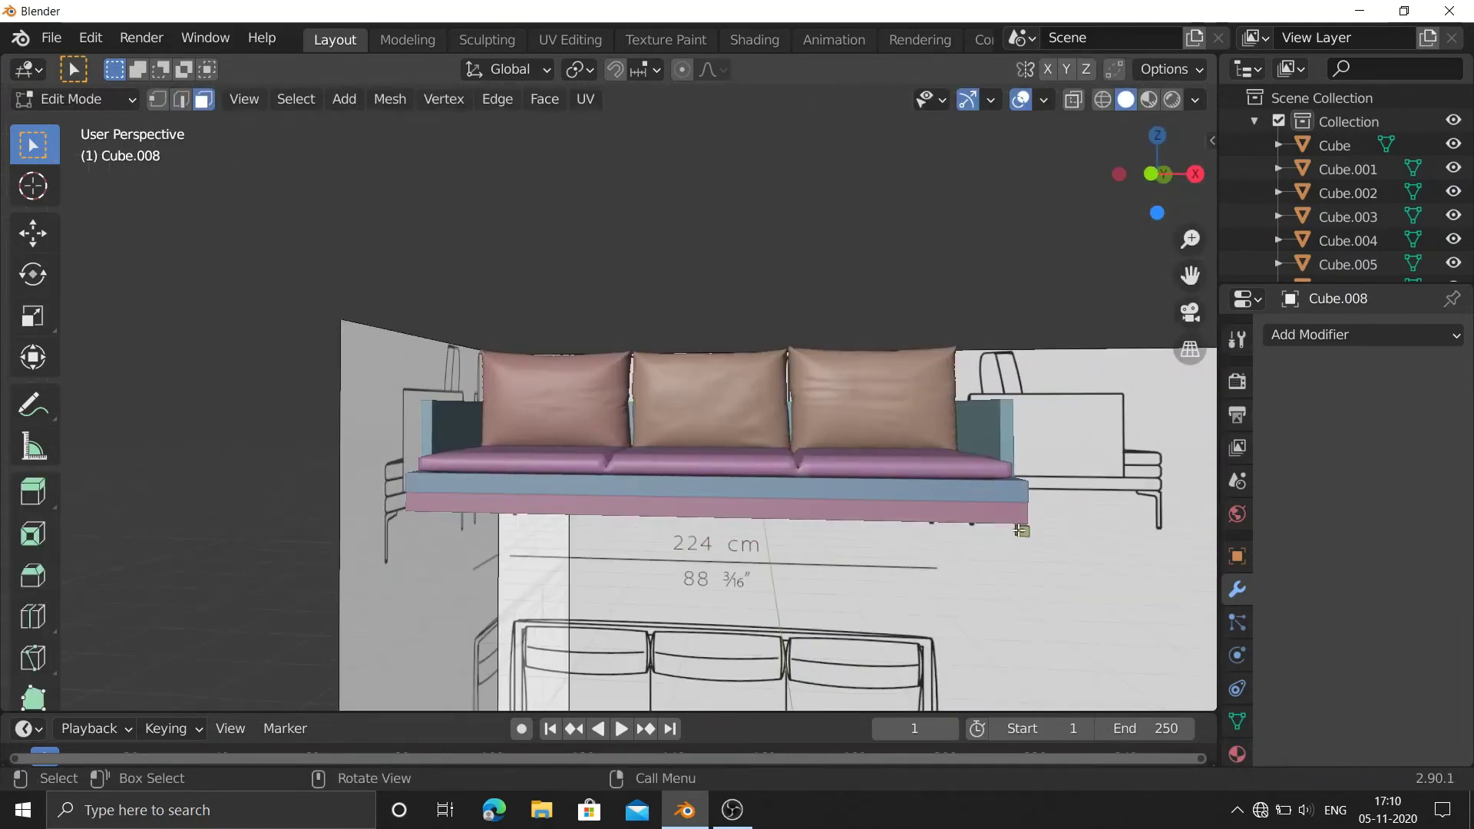
click(973, 530)
mouse_move(974, 530)
middle_down()
mouse_move(1019, 459)
mouse_move(995, 514)
middle_up()
key(KP_1)
key(e)
click(1021, 476)
Edge-slide and adjust the leg's vertices into an L shape, then leave Edit Mode.
key(KP_1)
key(1)
key(g)
key(g)
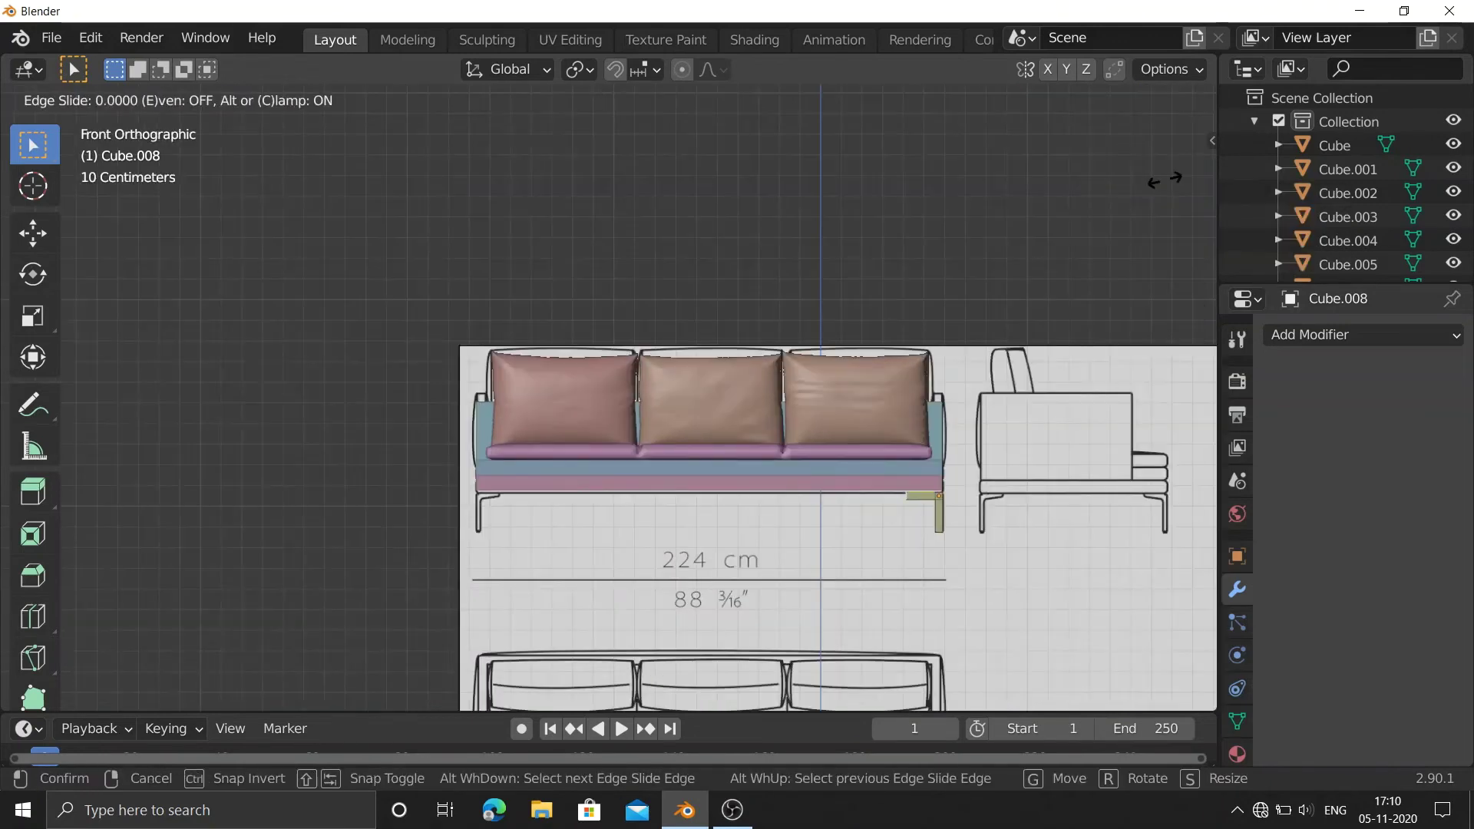
click(995, 514)
drag(1159, 180, 1128, 184)
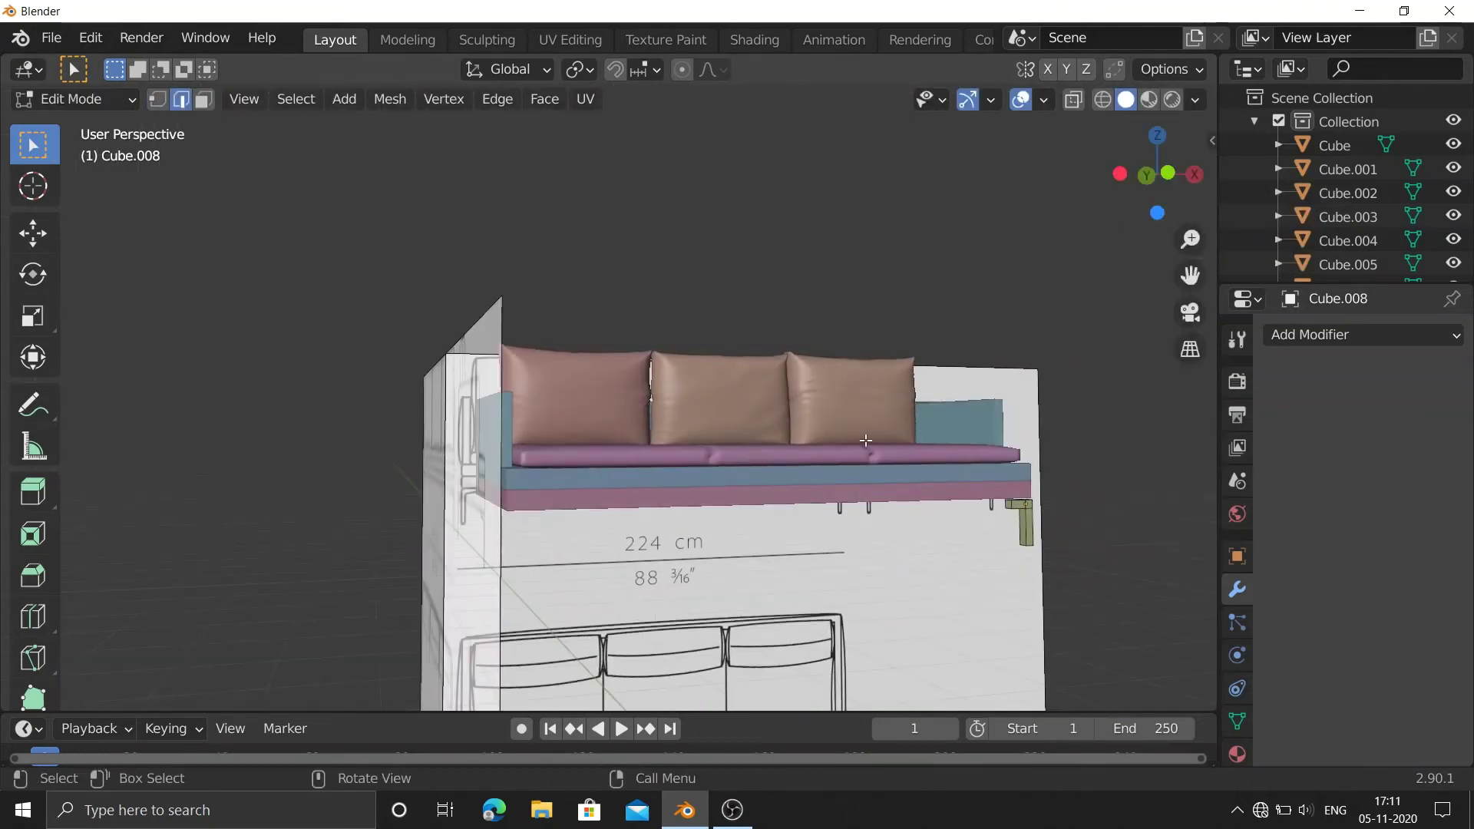
key(g)
key(Return)
key(KP_1)
key(g)
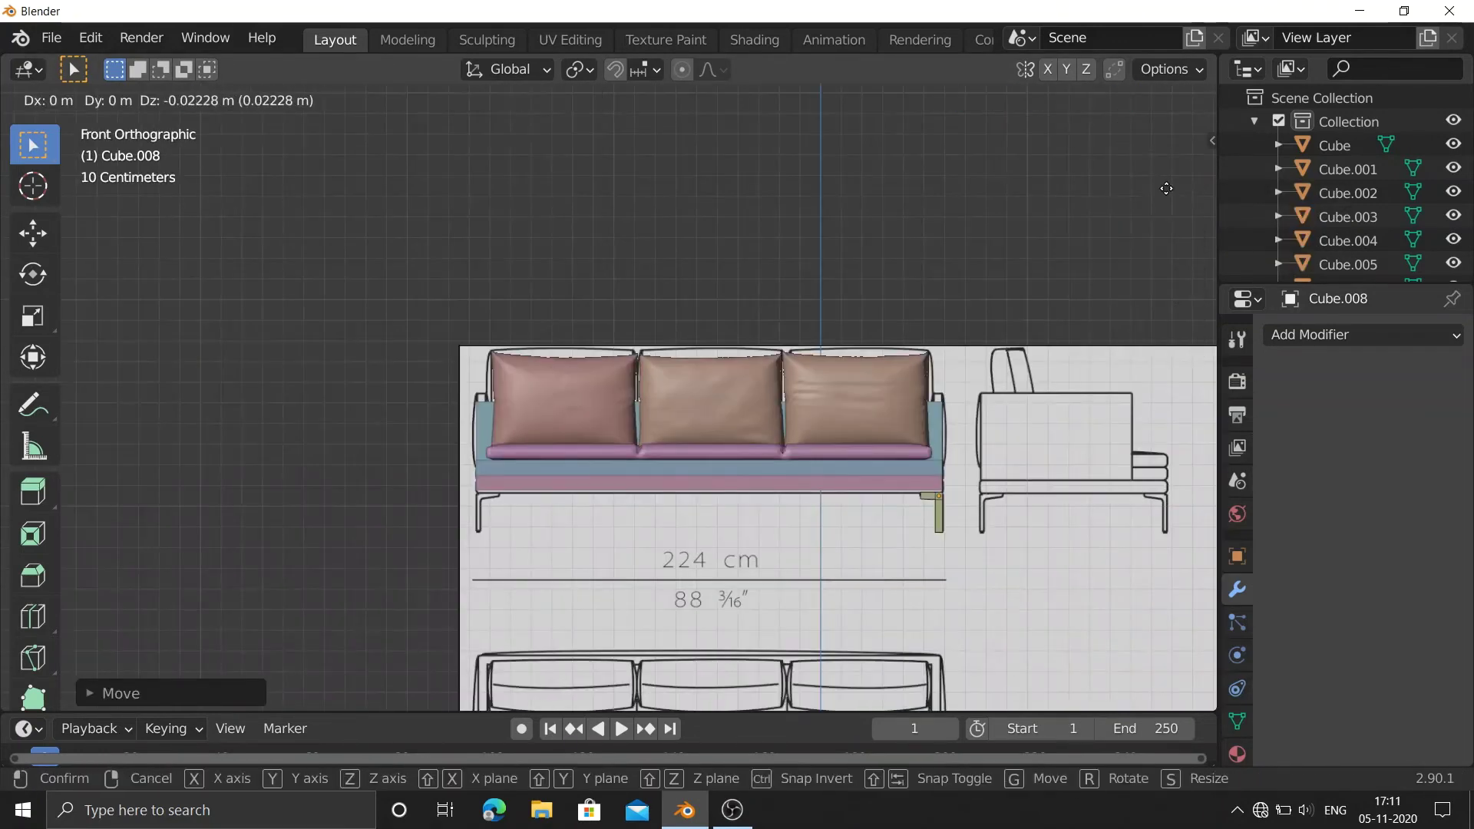
key(Escape)
key(Tab)
Add a Mirror modifier to the leg with Cube as the mirror object.
click(1363, 335)
click(960, 537)
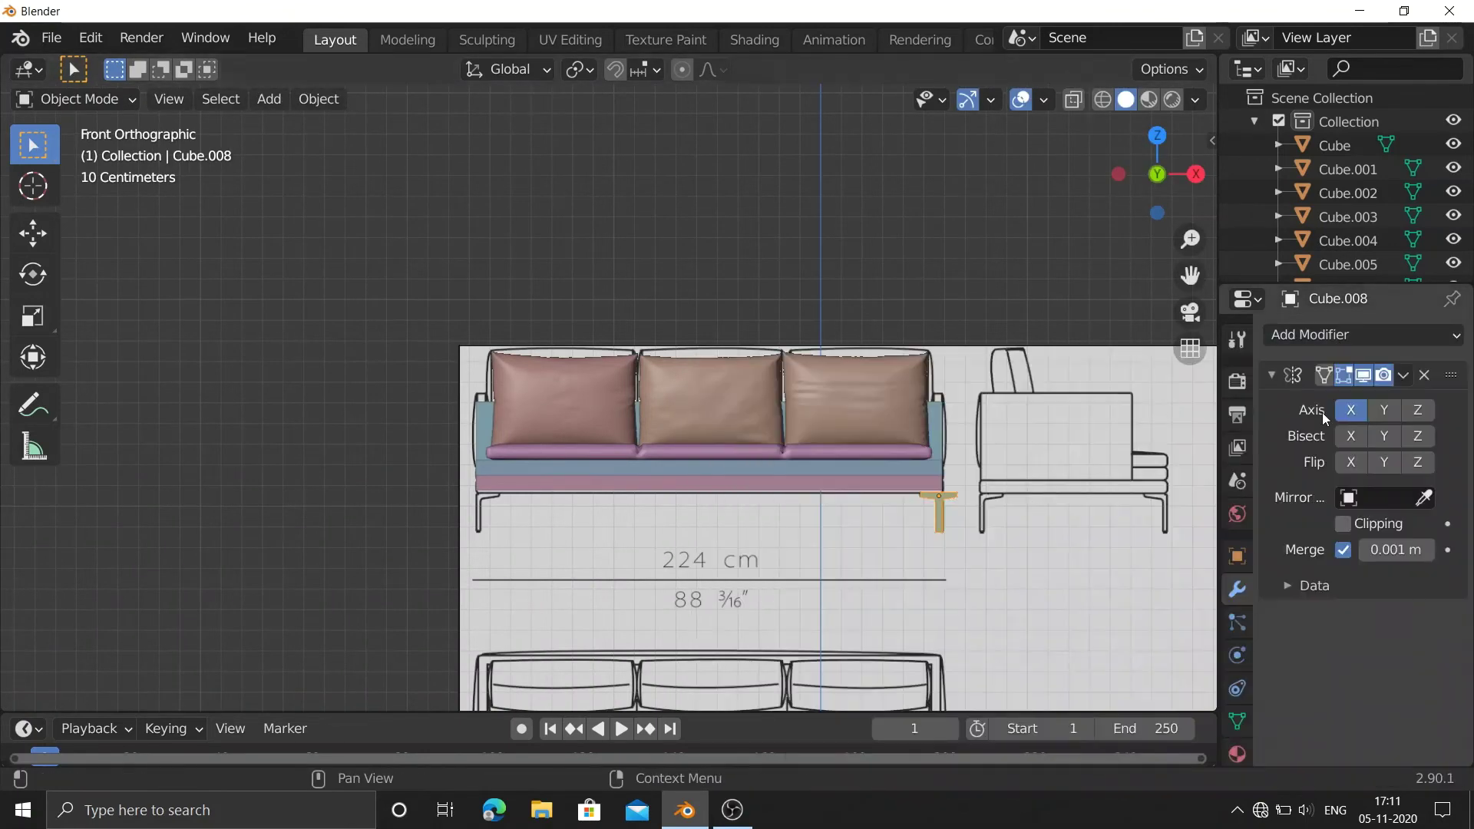
click(1397, 498)
click(1247, 532)
middle_drag(1090, 476, 1059, 441)
key(r)
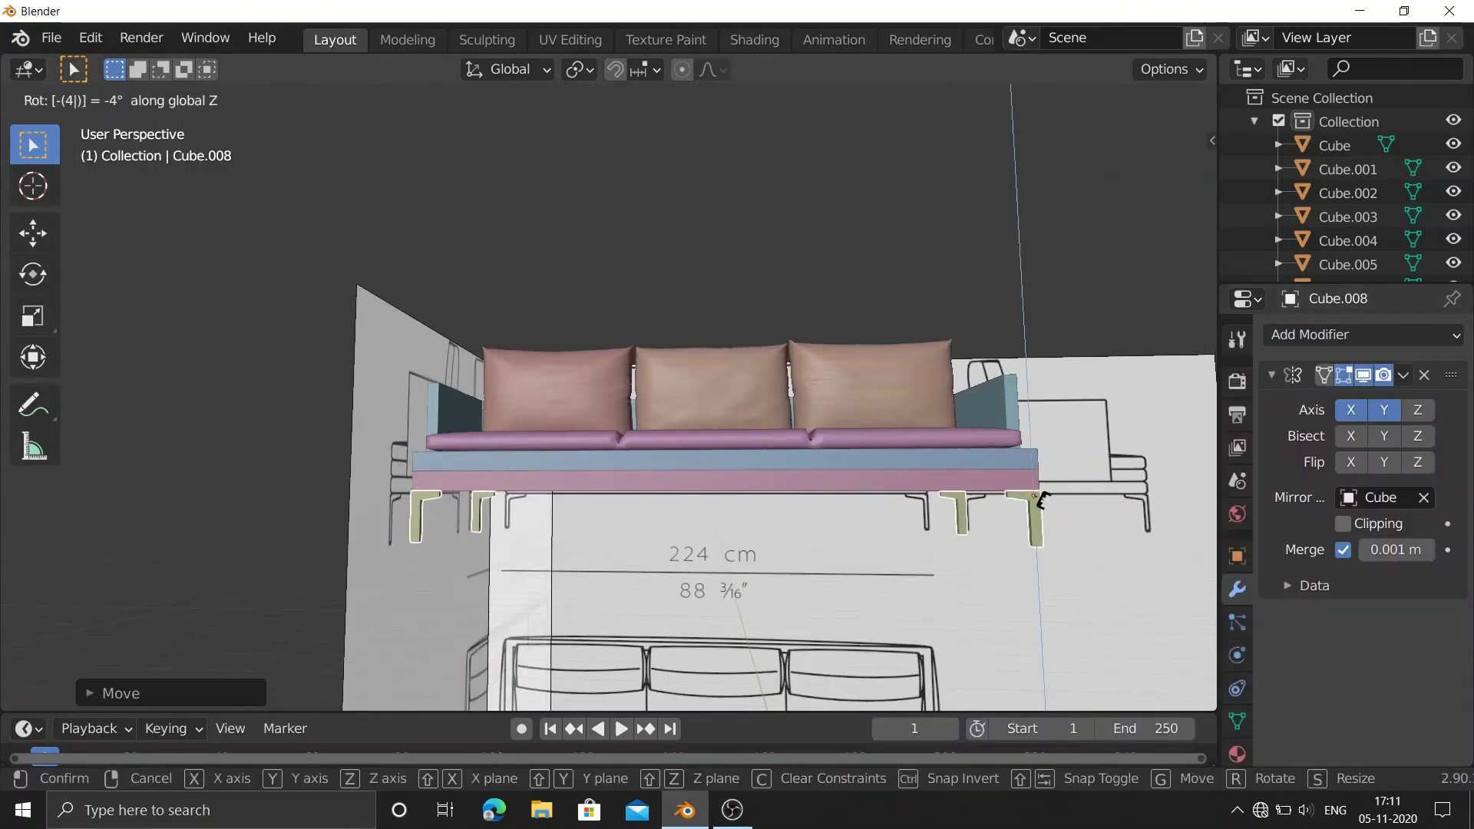
key(Escape)
Apply the Mirror modifier and bevel the four legs' edges with Ctrl+B.
click(1403, 375)
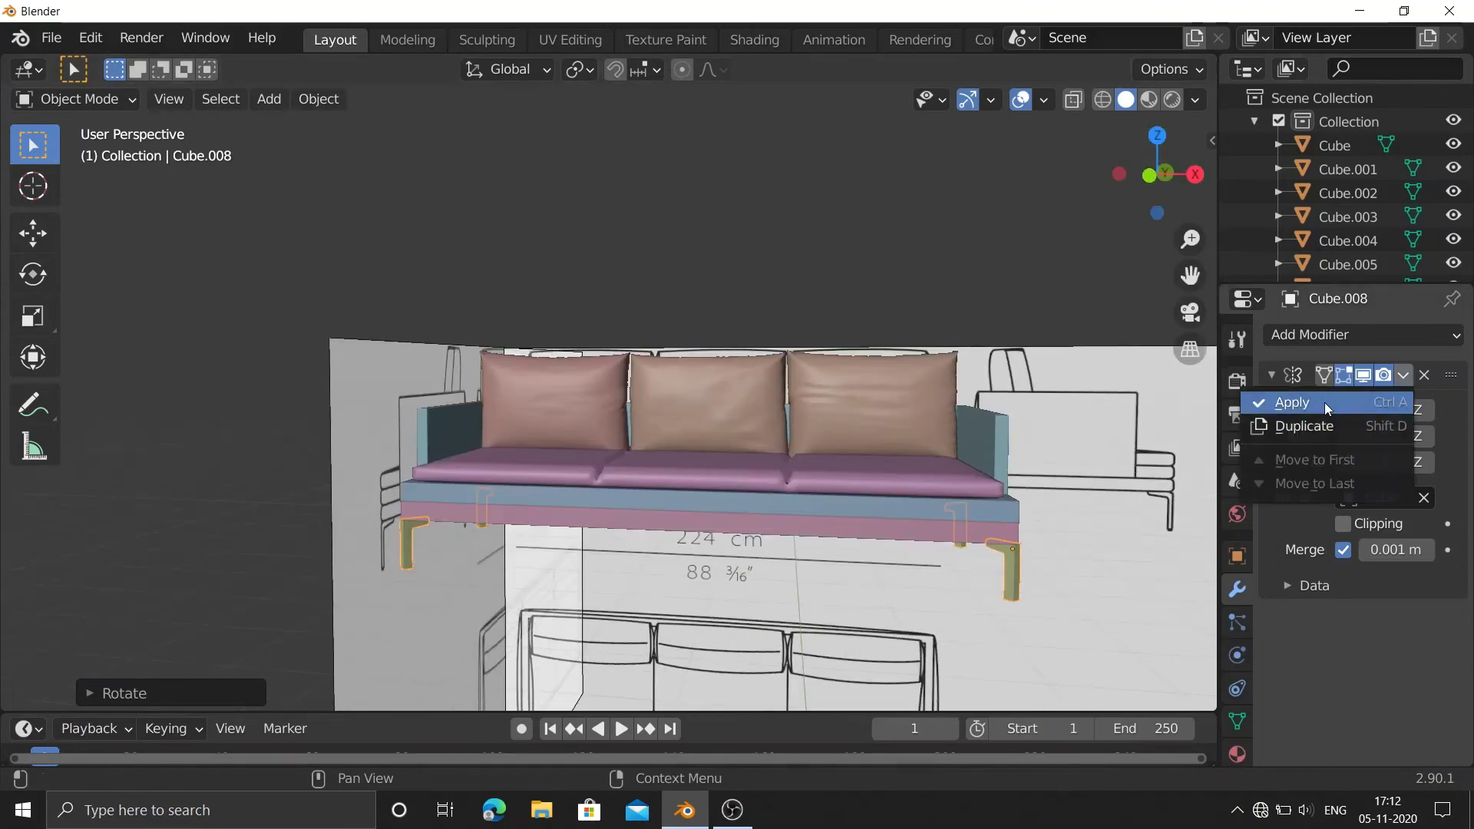
click(1313, 393)
middle_drag(998, 537, 957, 599)
key(Tab)
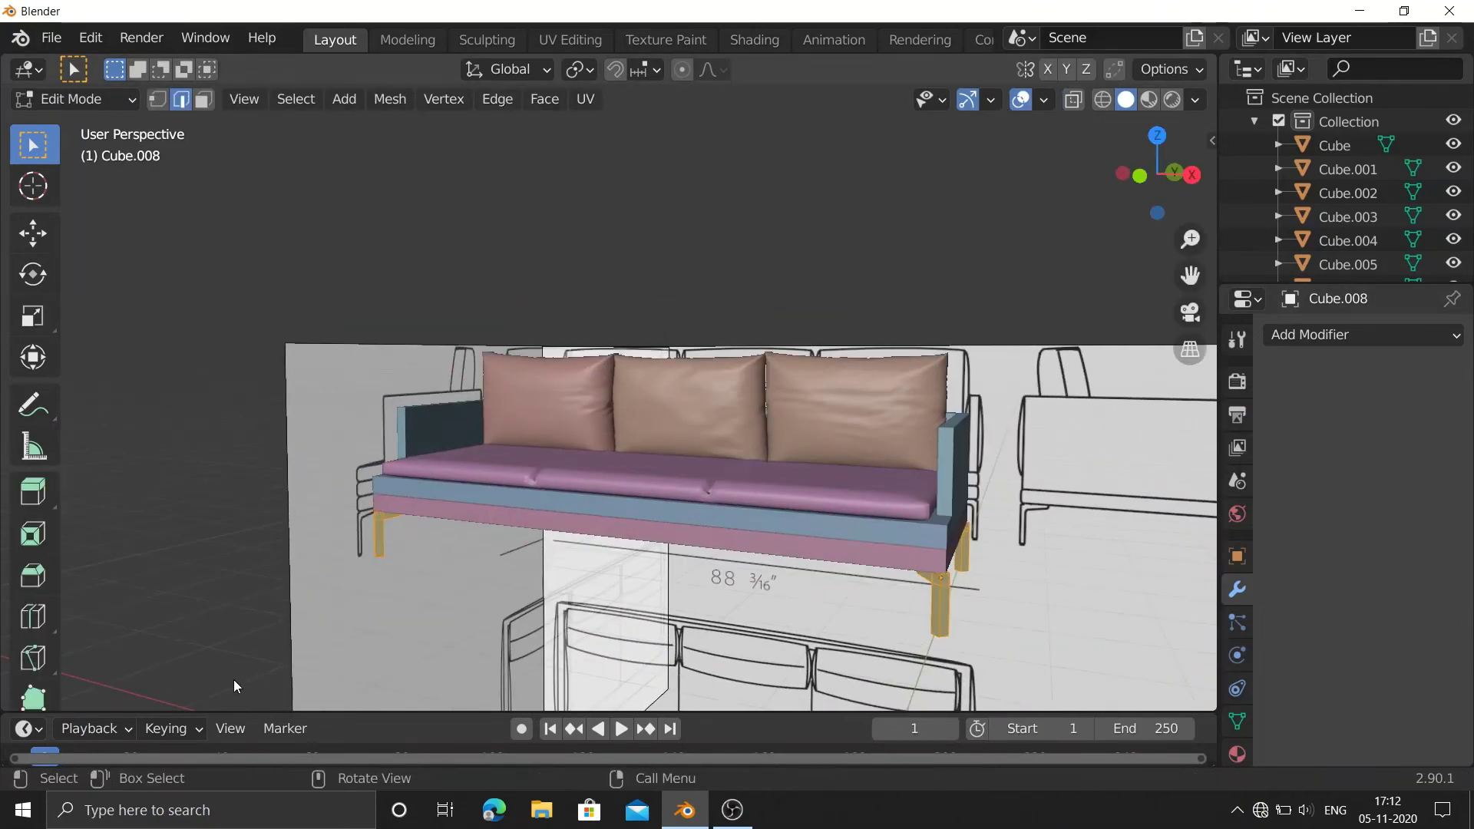
click(386, 625)
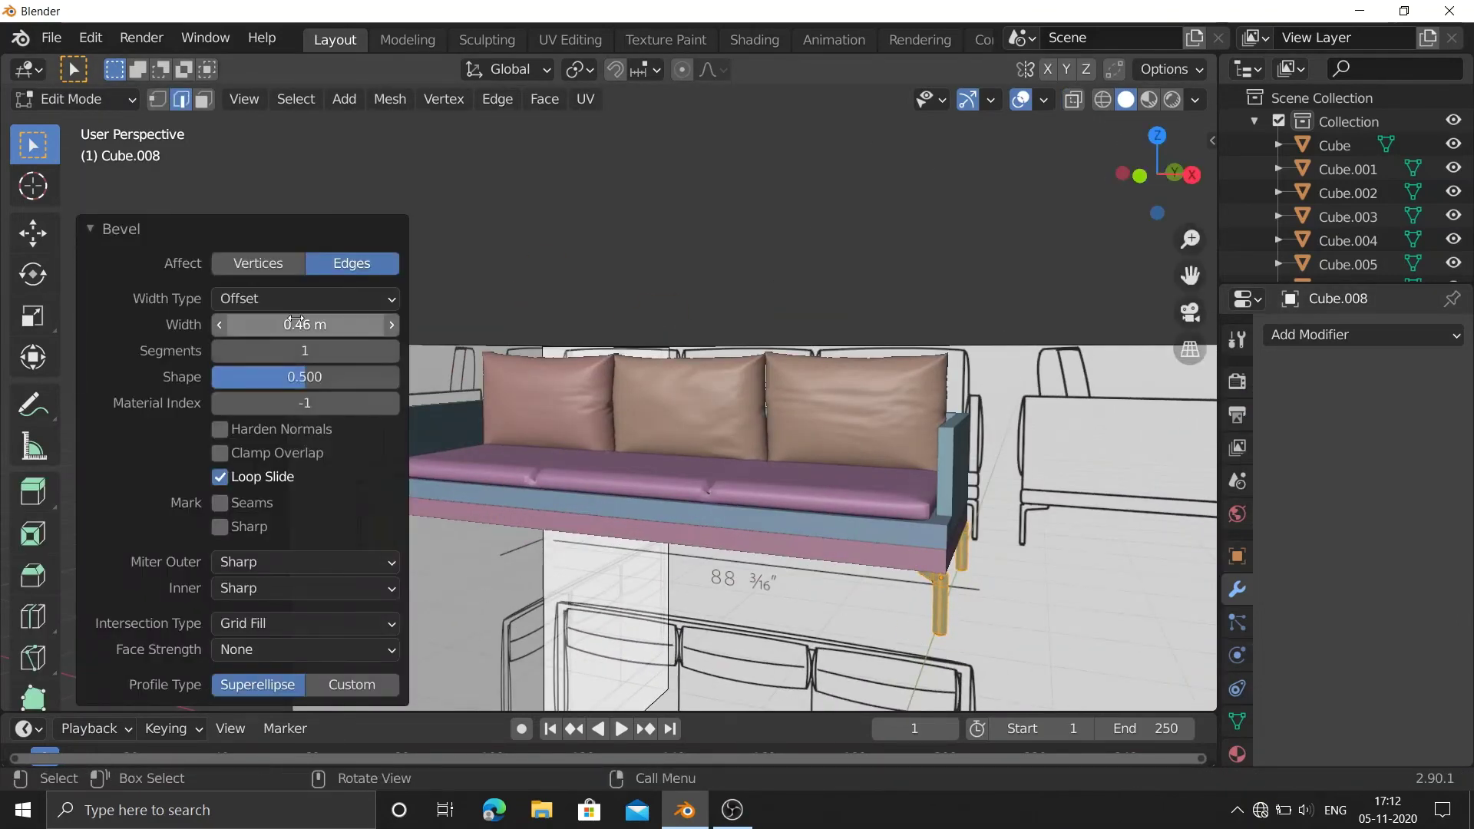
key(Tab)
click(1348, 169)
click(1192, 175)
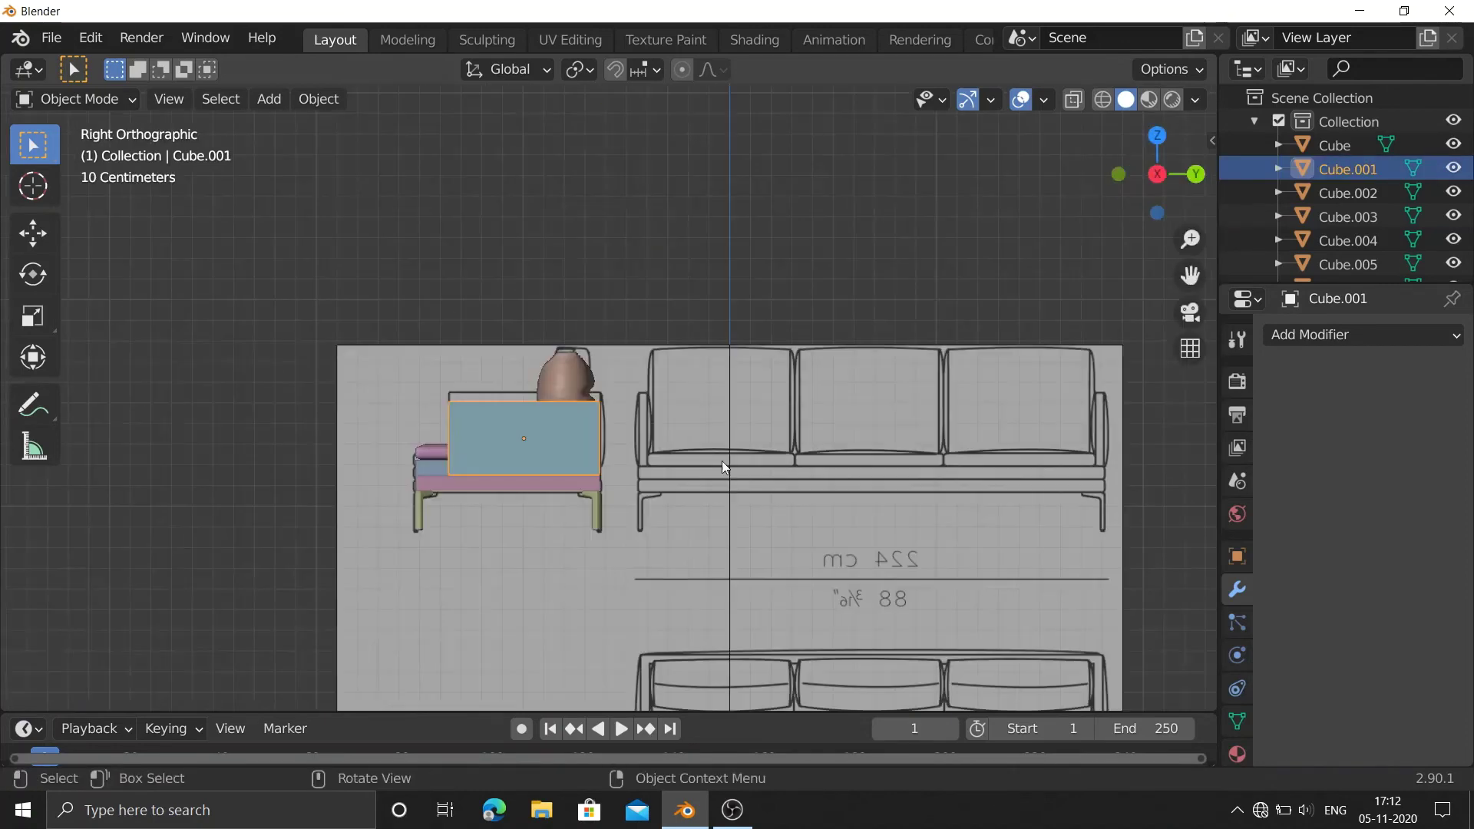
Raise the armrest's top face 0.049 m along Z in Edit Mode.
drag(1140, 187, 500, 506)
key(Tab)
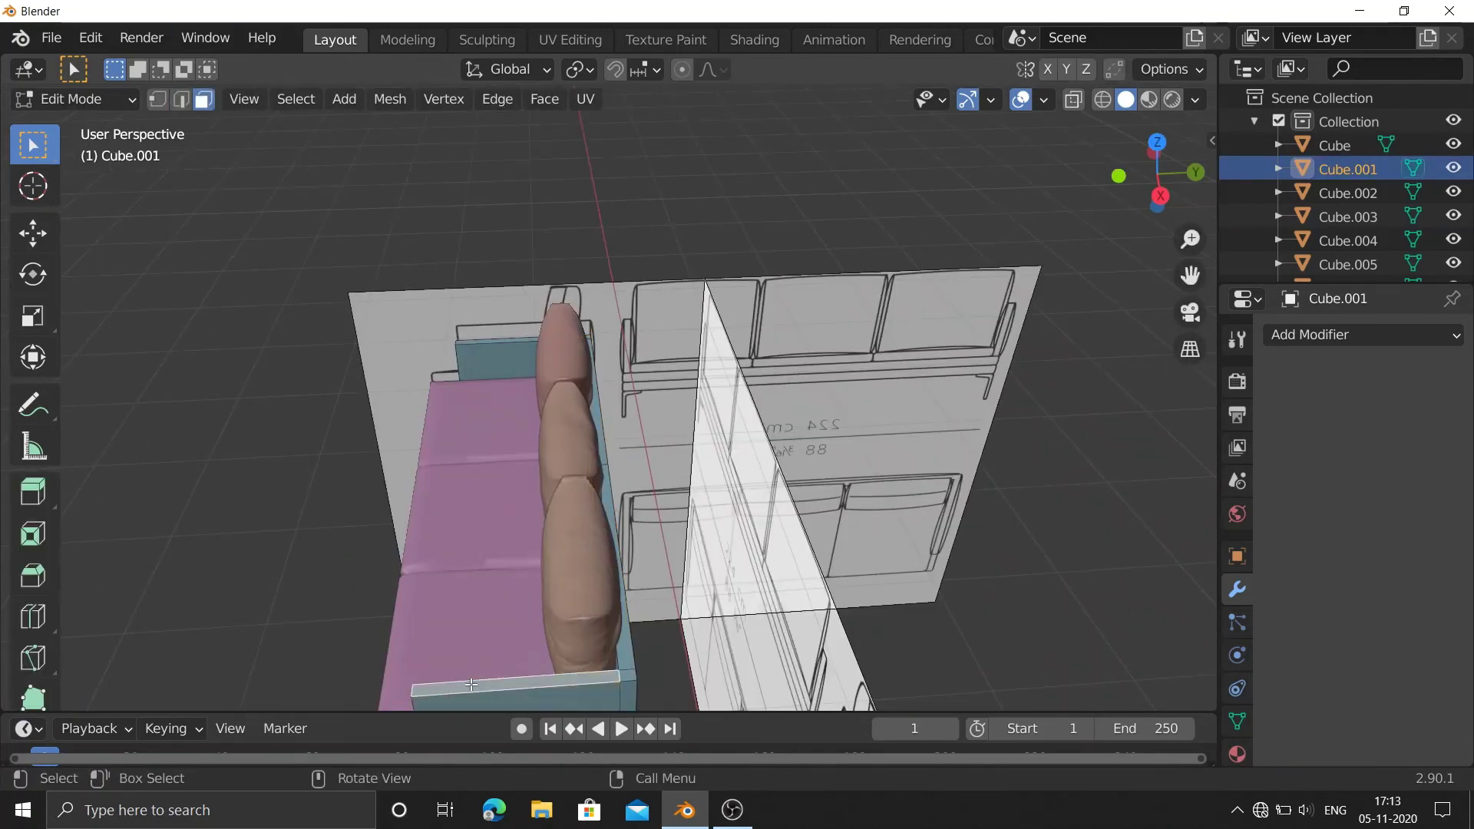
click(1121, 174)
key(g)
key(z)
click(1109, 142)
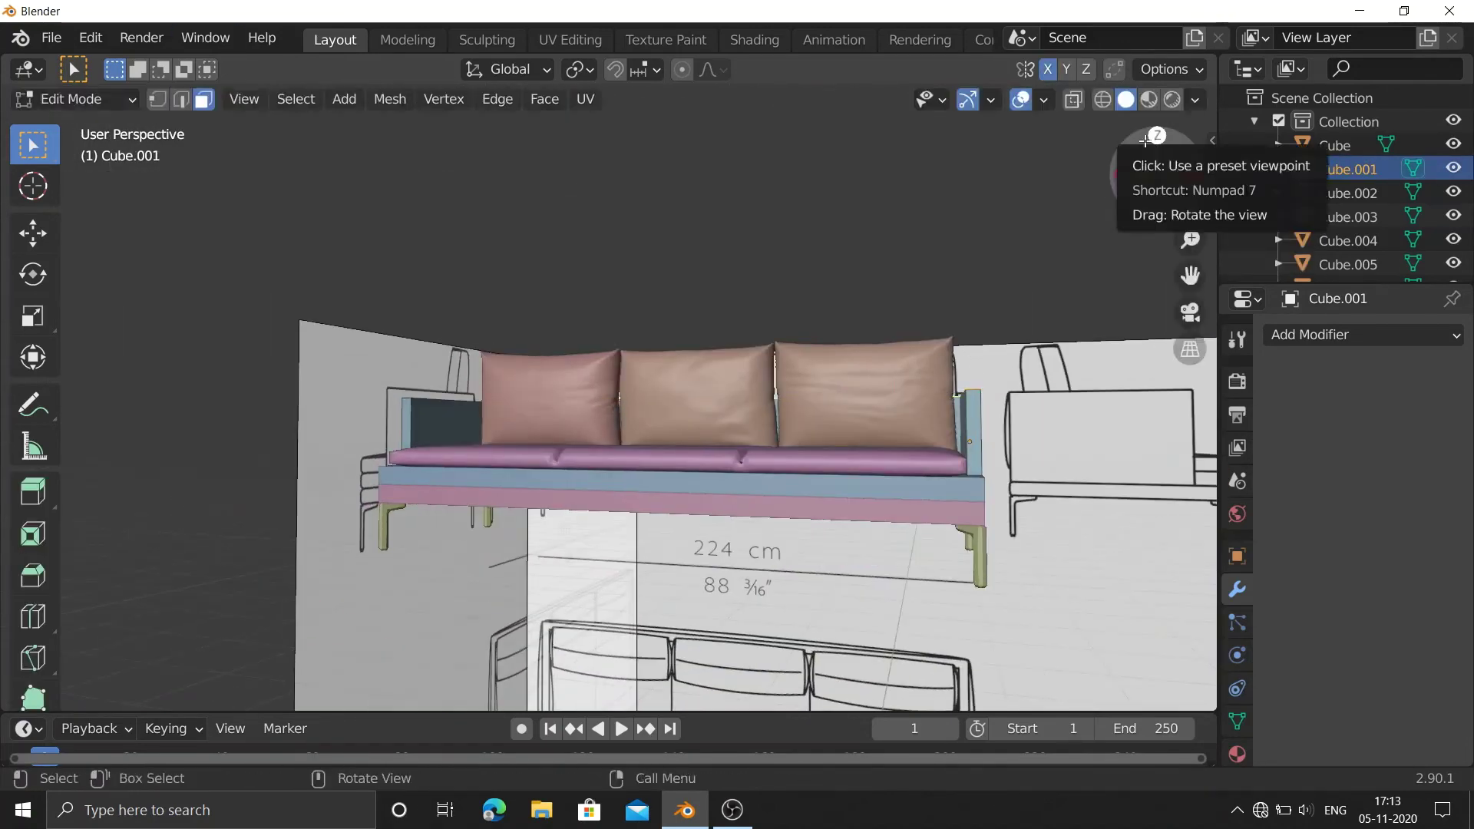
click(1158, 175)
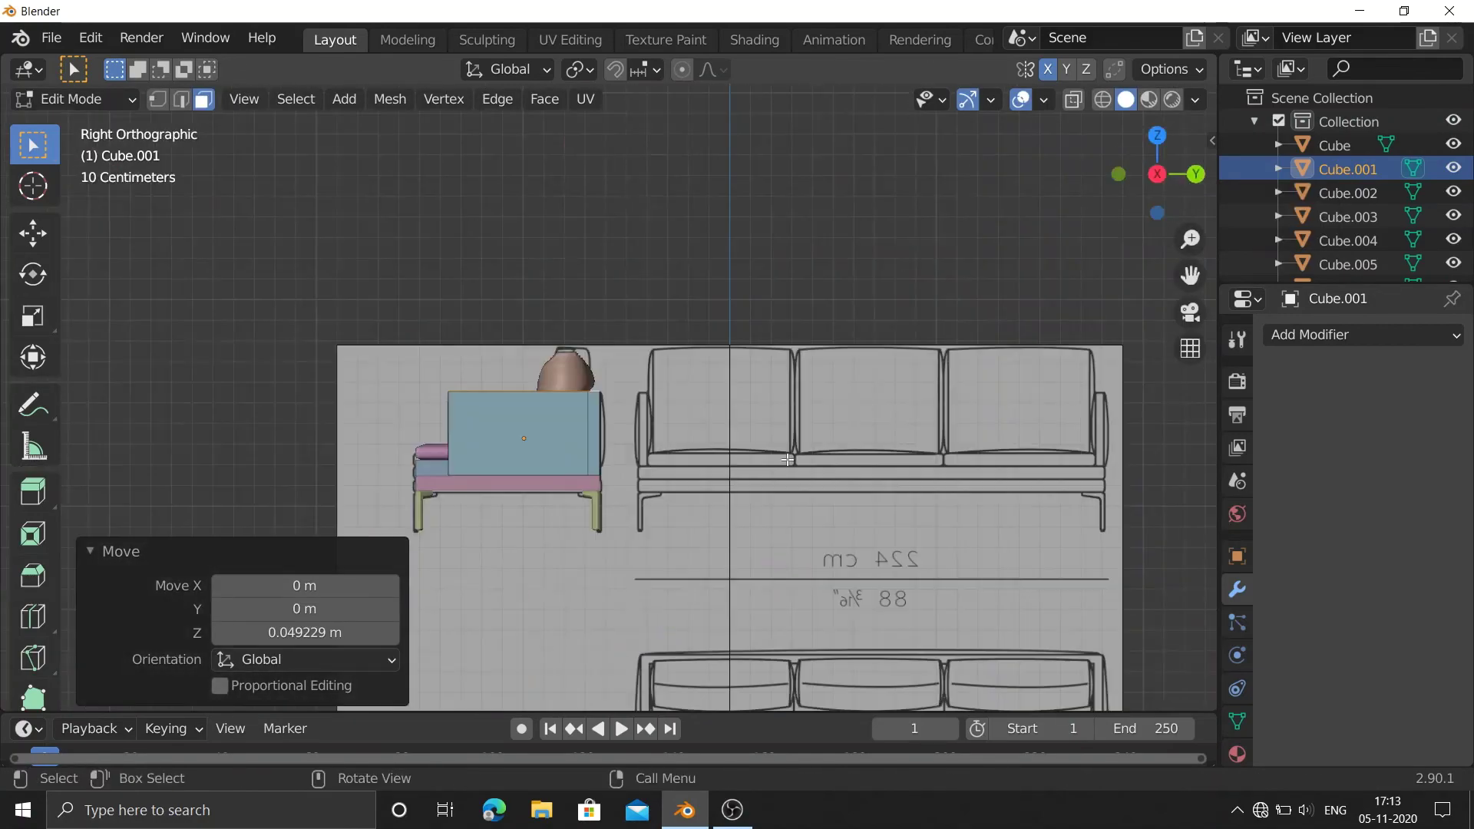
key(g)
key(Escape)
Nudge the armrest face once more from the side view and return to Object Mode.
drag(1152, 181, 593, 637)
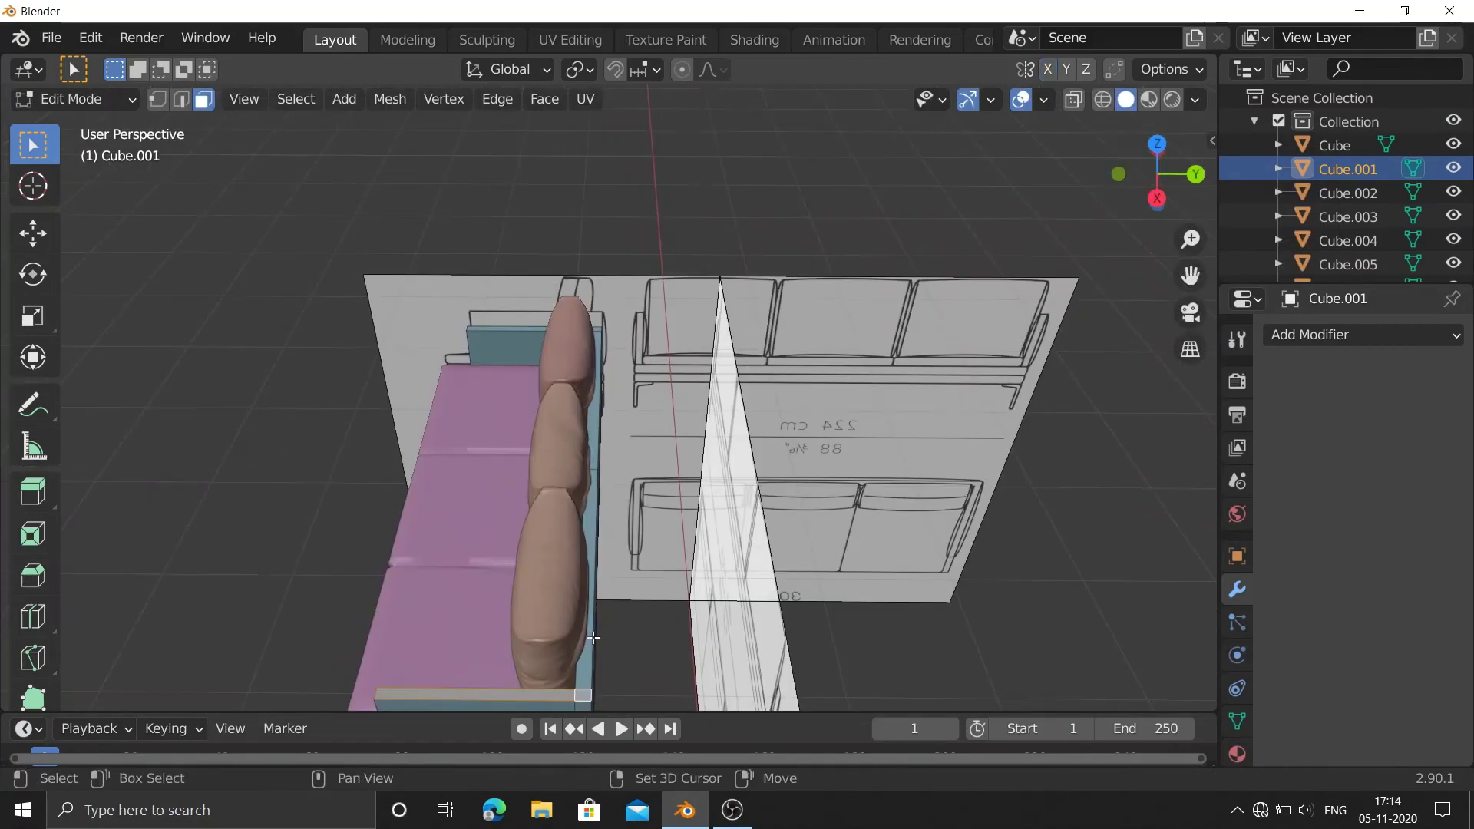
click(1156, 197)
key(g)
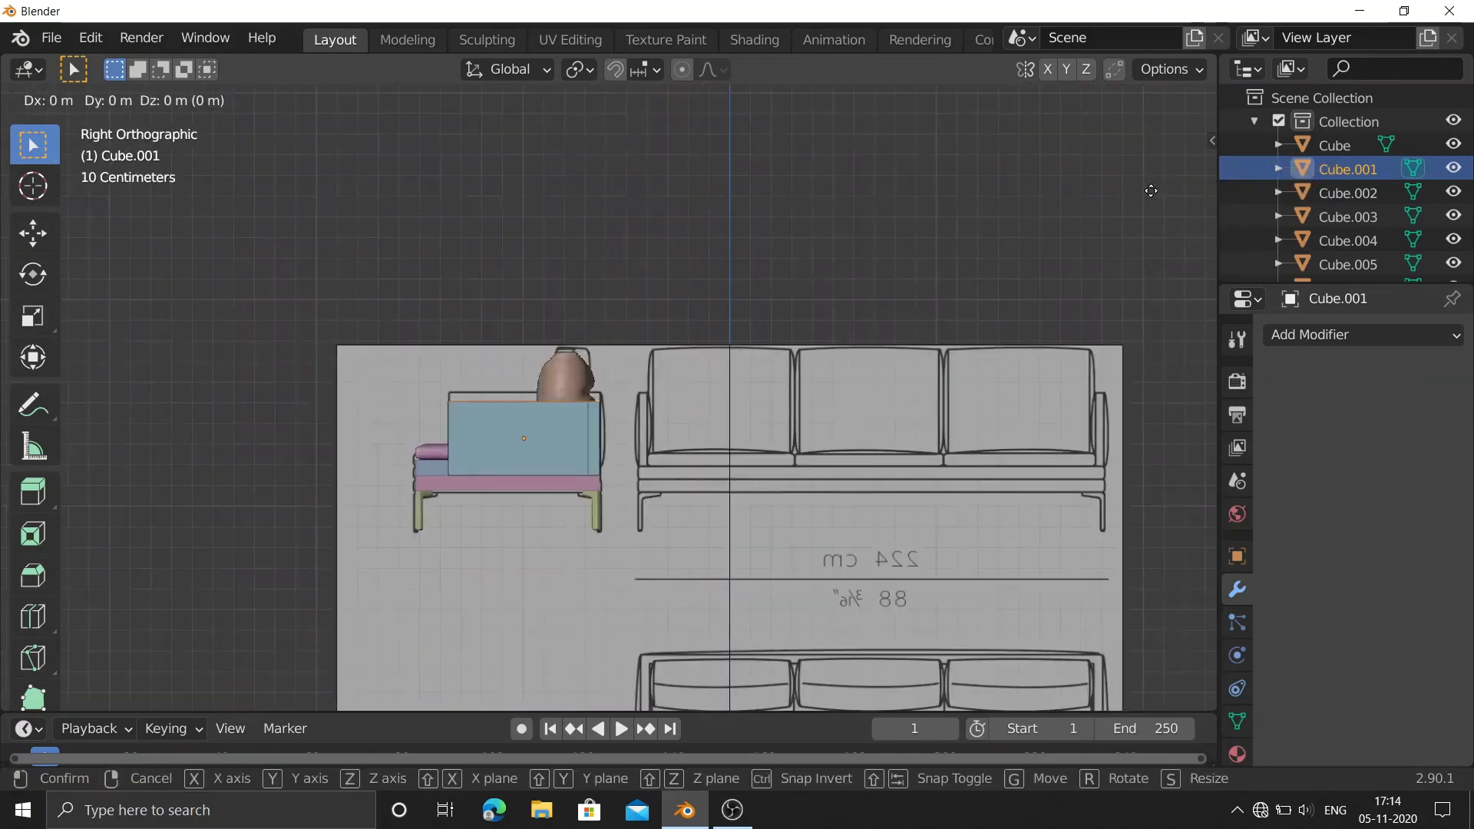
click(1151, 183)
key(Tab)
key(Tab)
Scale the three back pillows to 0.866 on Y to make them thinner.
click(568, 376)
key(s)
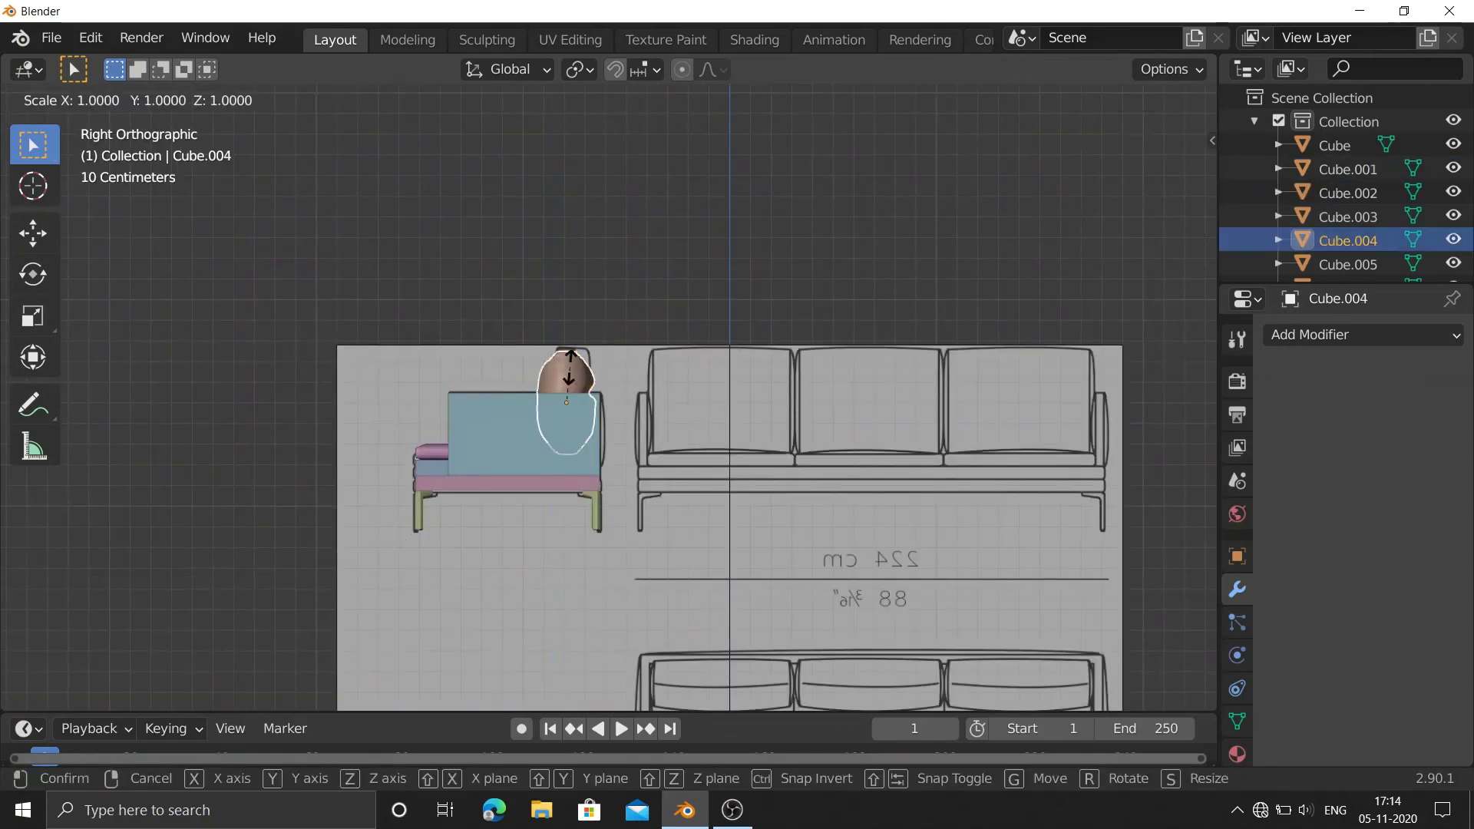
click(568, 399)
middle_drag(691, 307, 584, 461)
shift+click(577, 461)
shift+click(599, 556)
key(s)
key(y)
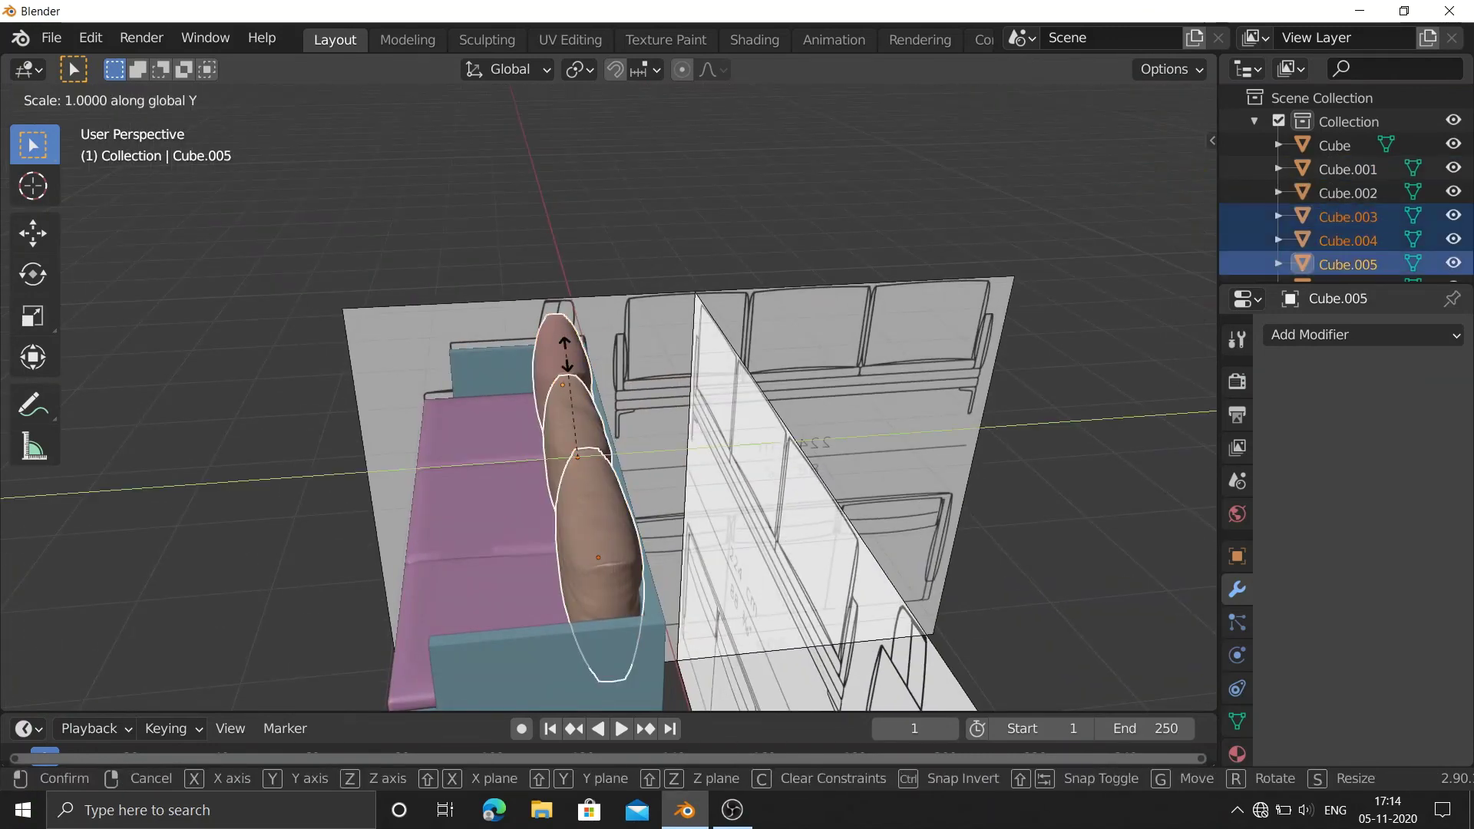
click(718, 276)
Reposition the selected pillows along the Y axis.
drag(1155, 173, 1136, 181)
key(g)
key(y)
click(461, 369)
click(453, 337)
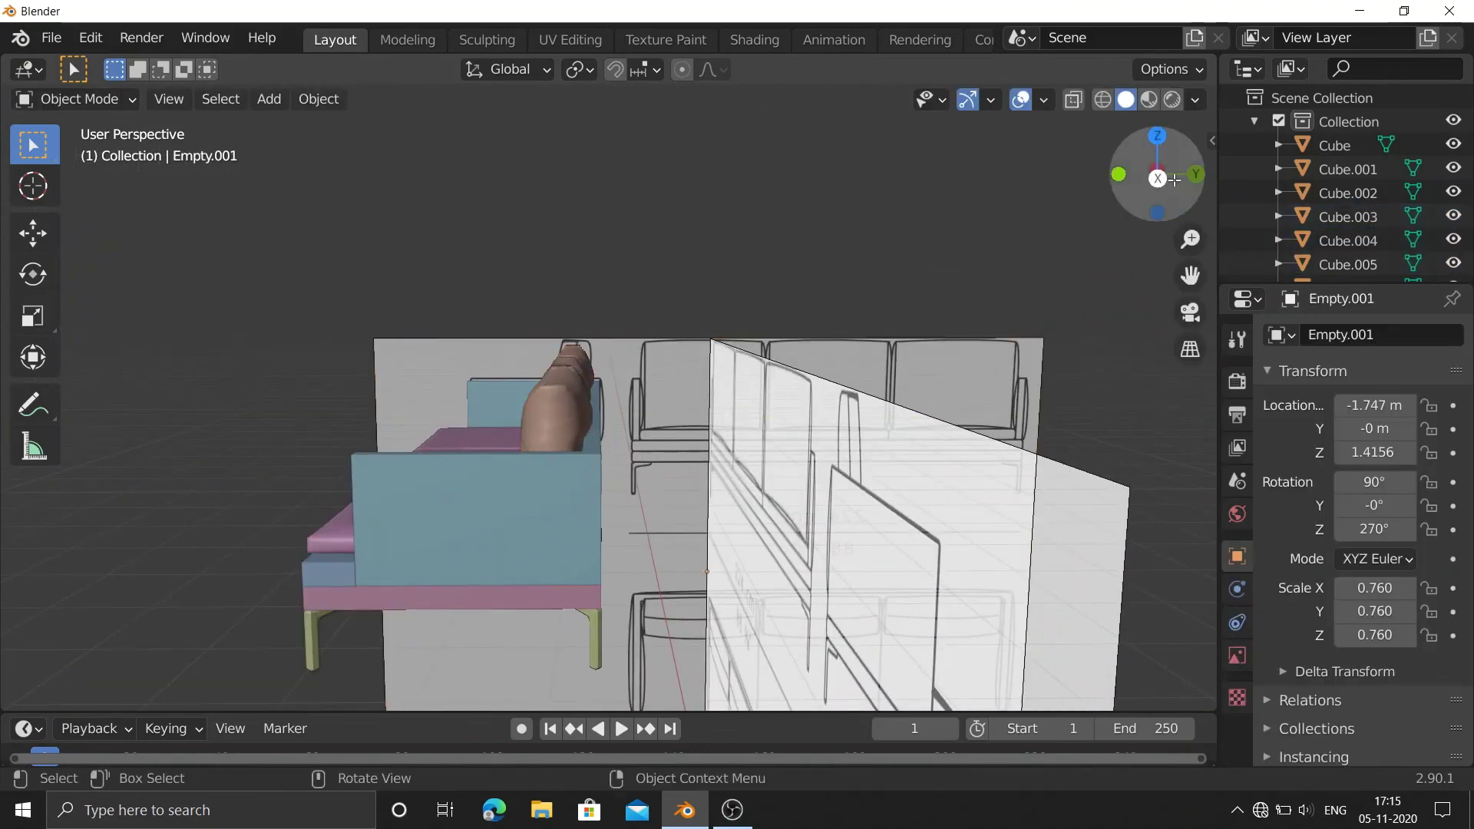
Save the file in the youtube learning folder under the name 'sofacouch2'.
key(ctrl+s)
click(494, 758)
text(sofacouch2)
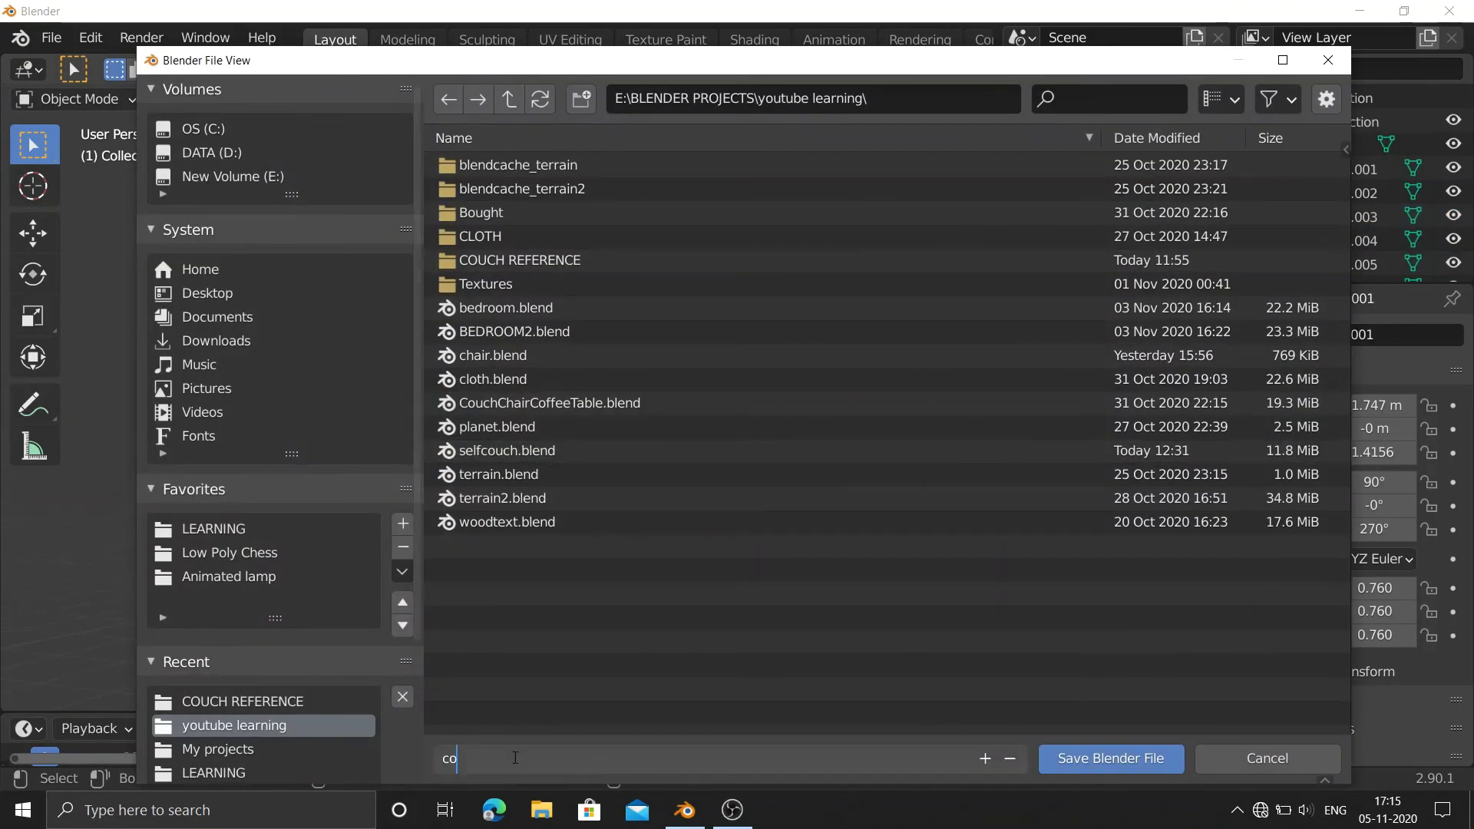